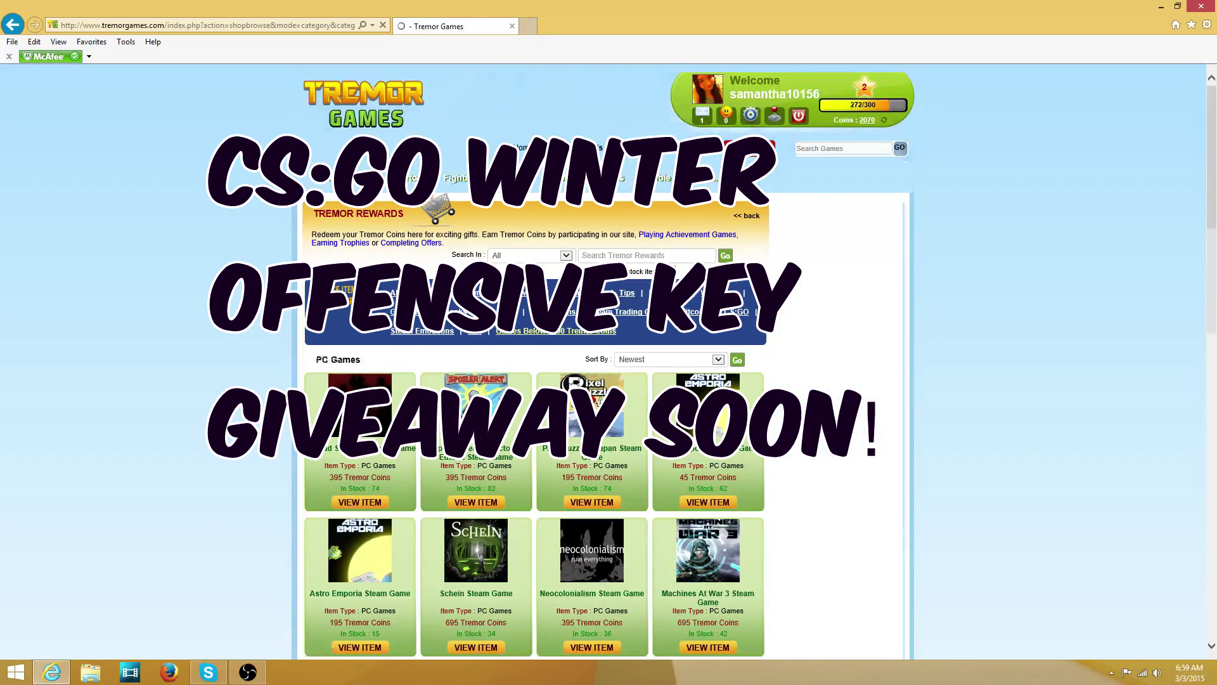
scroll(574, 240, down, 1)
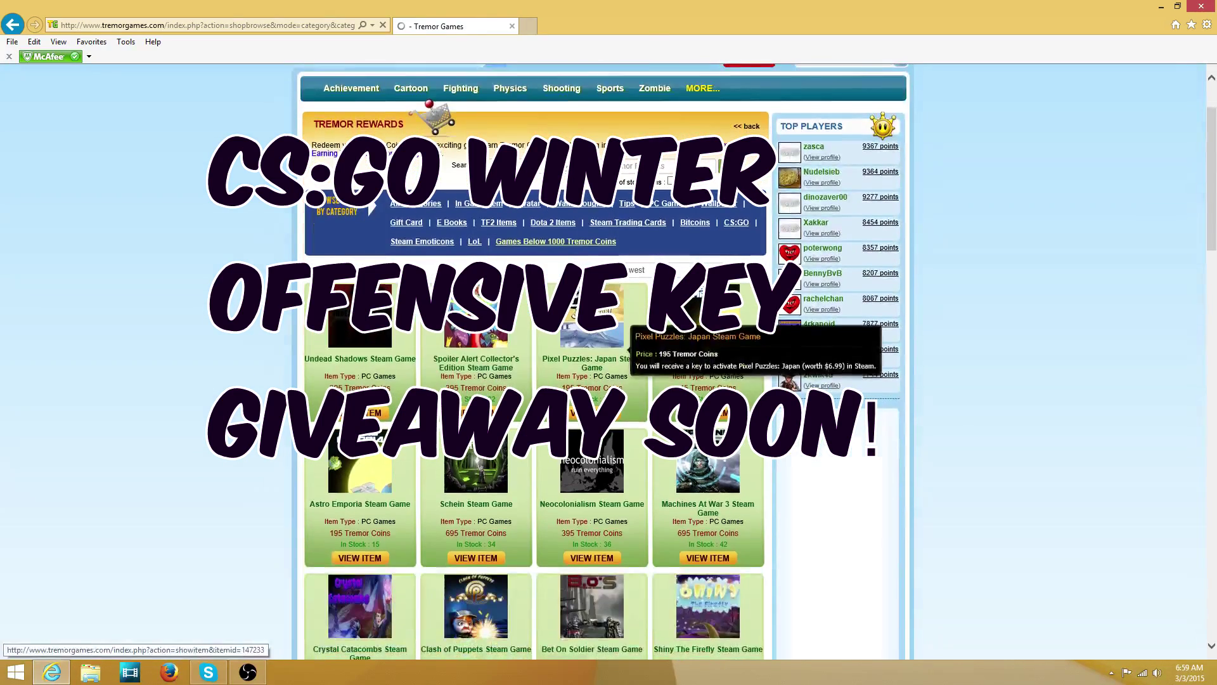
- List the Steam games in the 'Games Below 1000 Tremor Coins' reward category
click(569, 246)
scroll(1007, 282, down, 2)
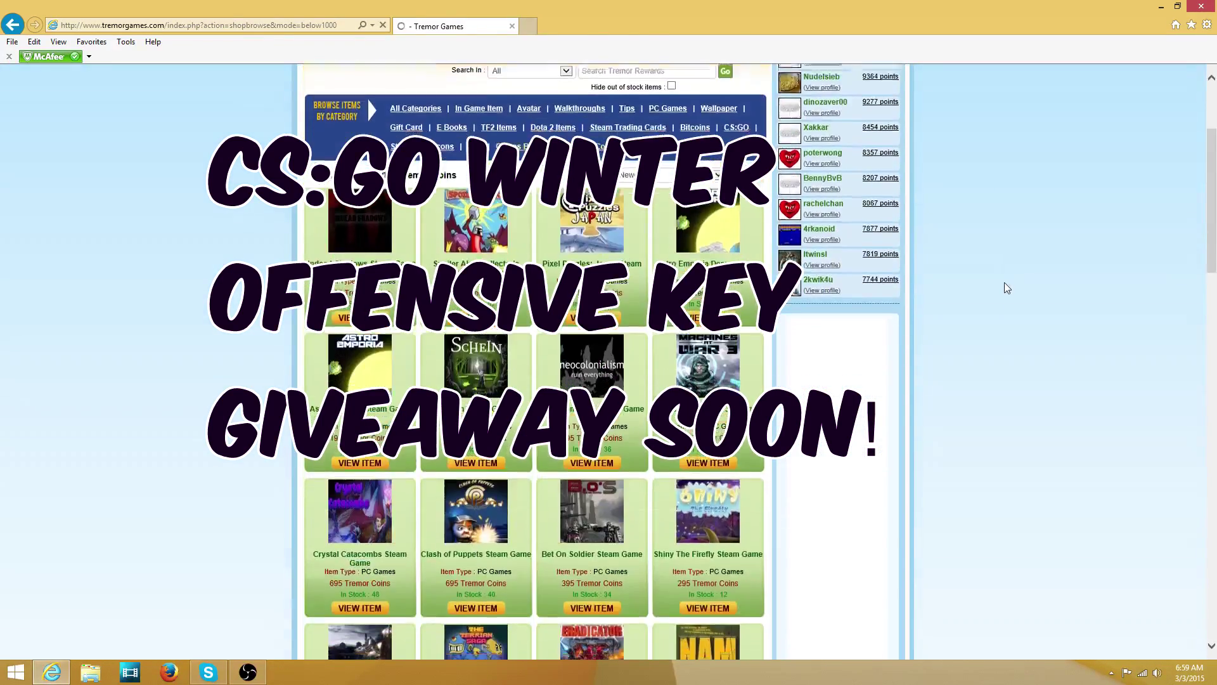
scroll(1005, 282, down, 2)
scroll(684, 190, up, 1)
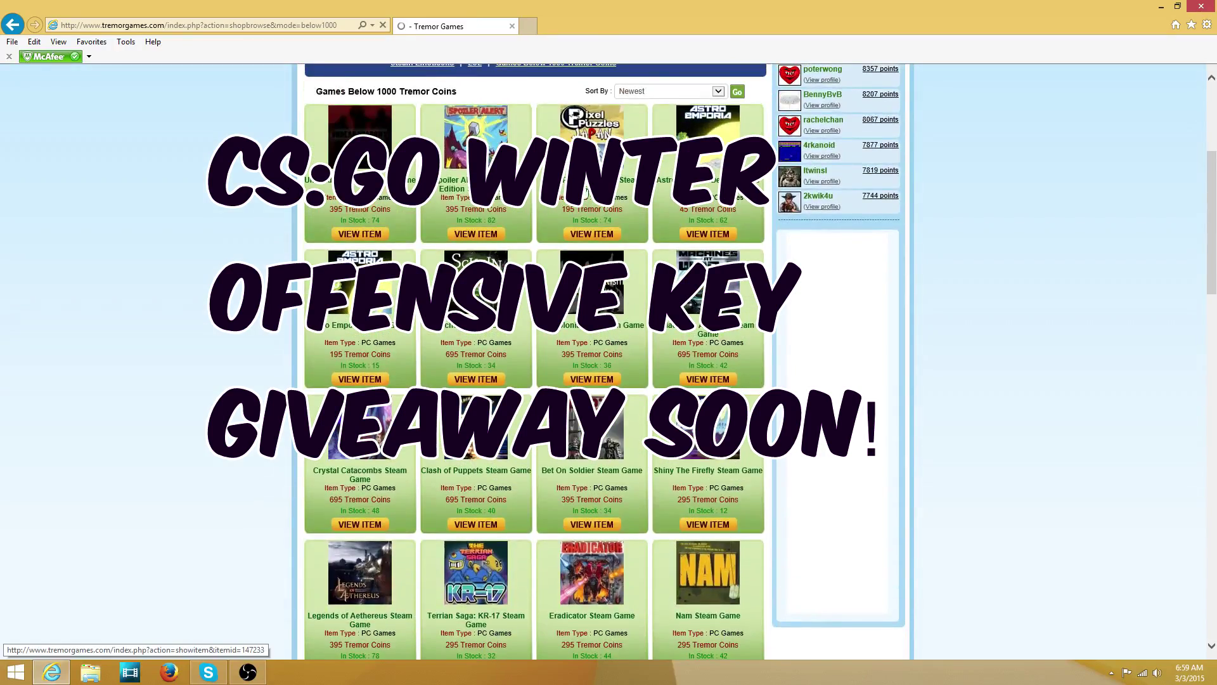
scroll(889, 241, down, 5)
scroll(889, 240, down, 4)
scroll(889, 241, down, 3)
scroll(890, 241, down, 3)
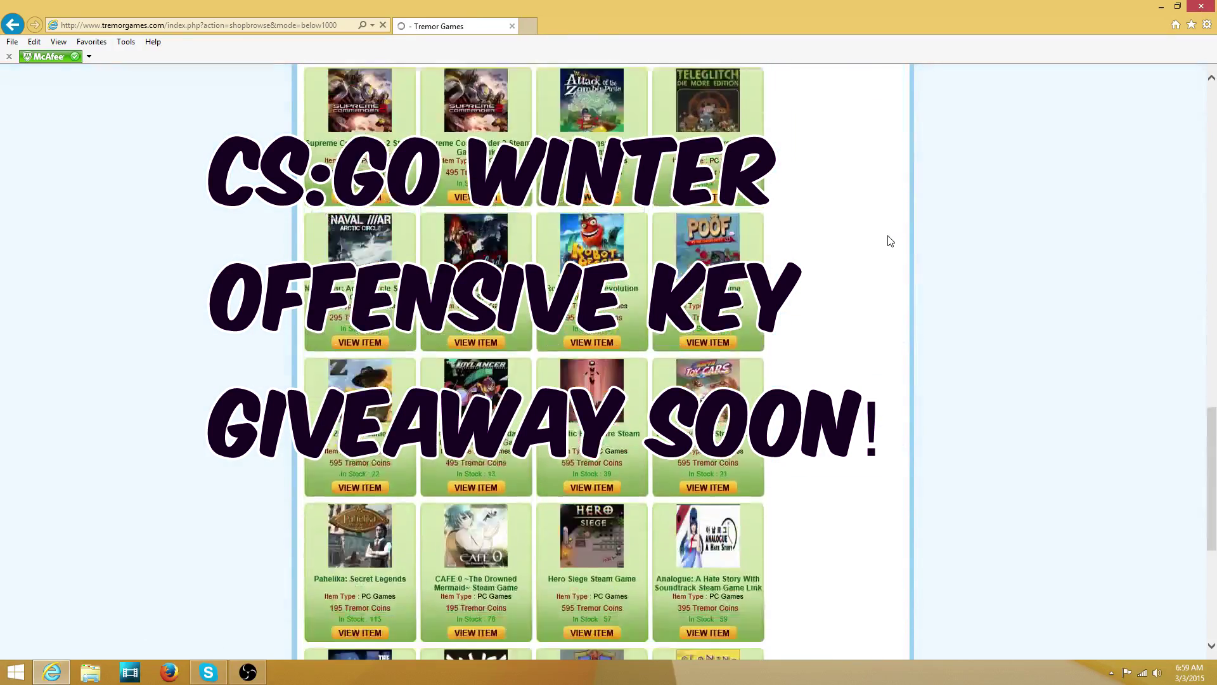
scroll(890, 241, down, 5)
scroll(889, 241, down, 3)
scroll(905, 402, down, 4)
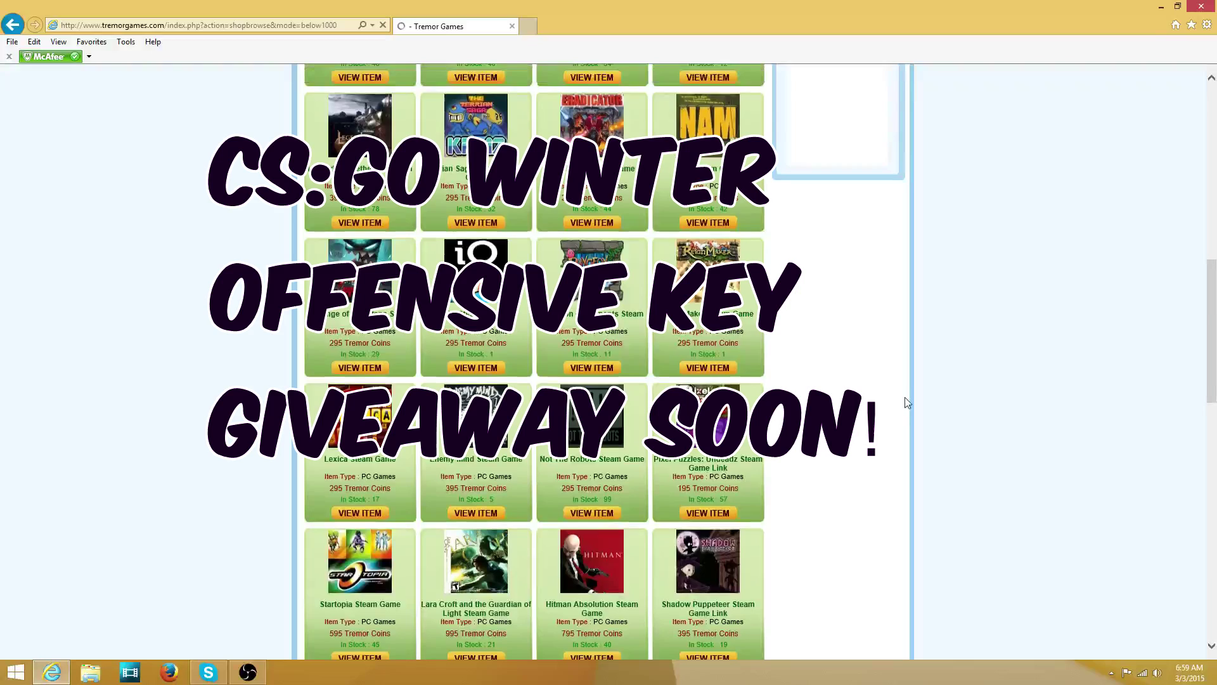
scroll(903, 393, up, 5)
scroll(902, 393, up, 8)
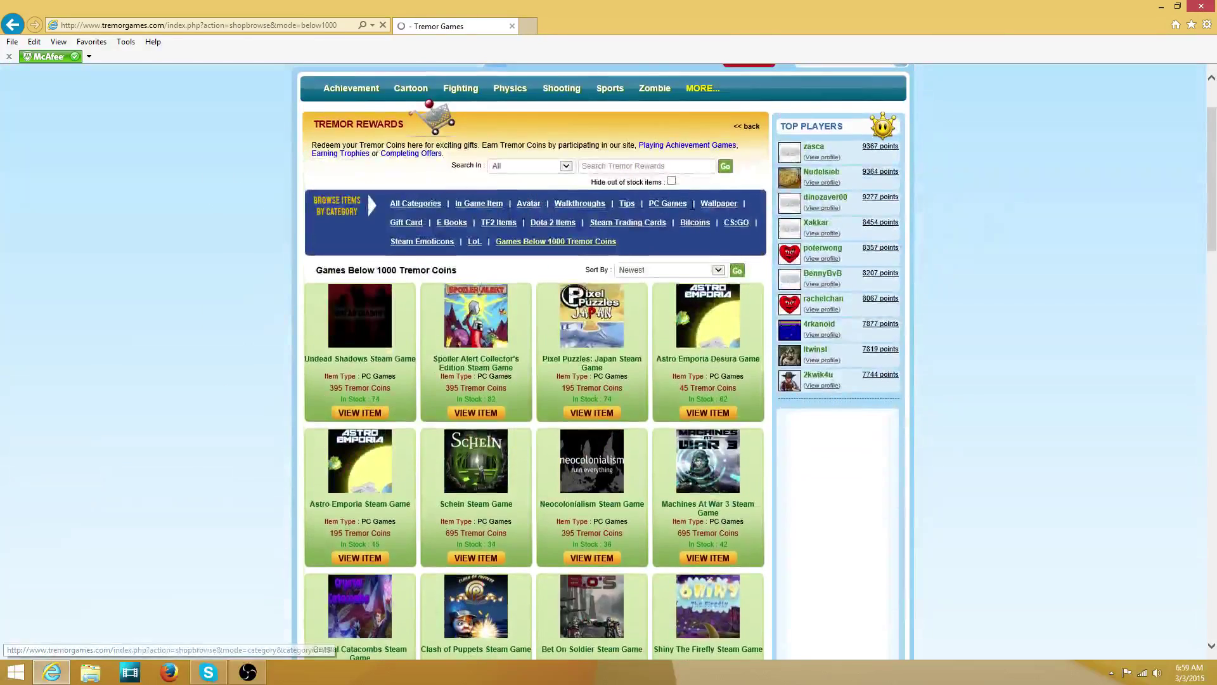
- Open the PC Games reward category and go to its page 2
click(666, 202)
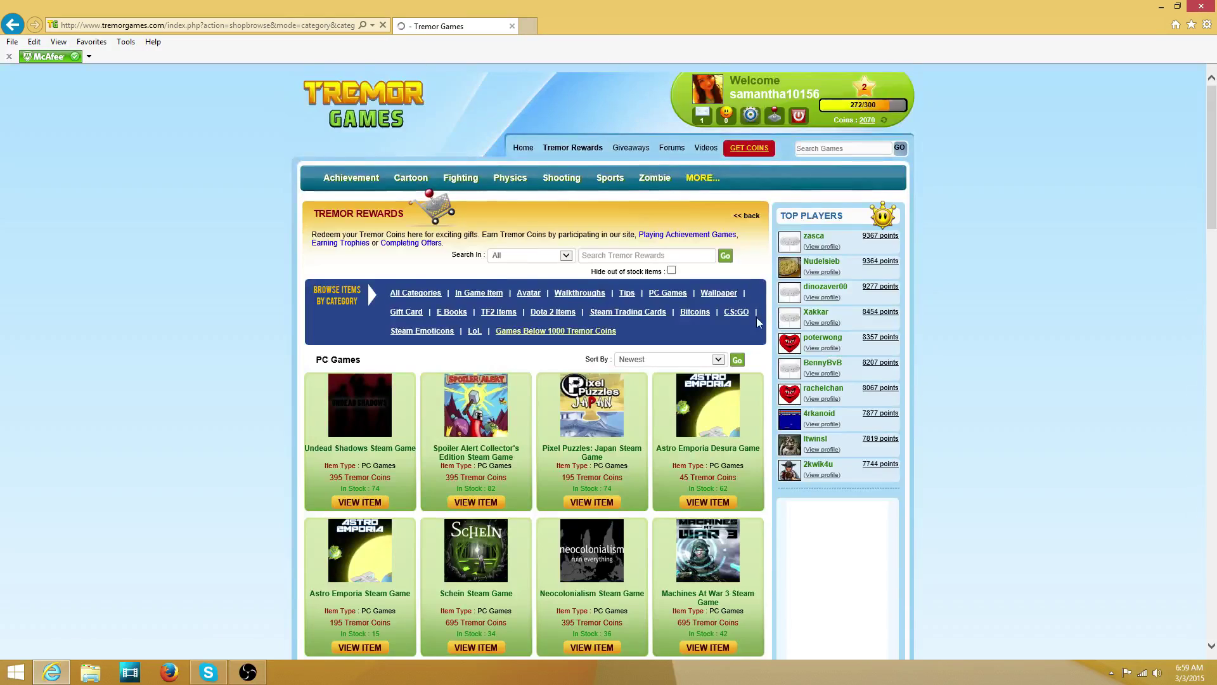
scroll(677, 201, down, 3)
scroll(704, 314, down, 5)
scroll(709, 329, down, 3)
scroll(709, 328, down, 5)
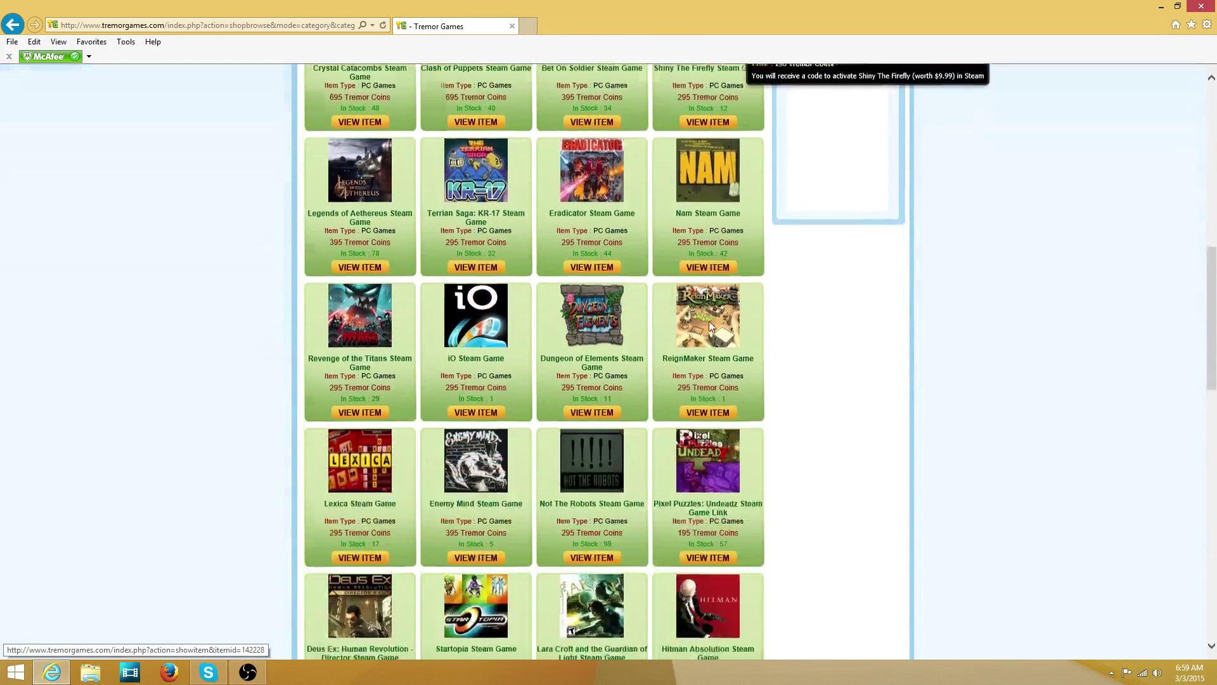
scroll(709, 328, down, 5)
scroll(854, 353, down, 3)
scroll(855, 353, down, 2)
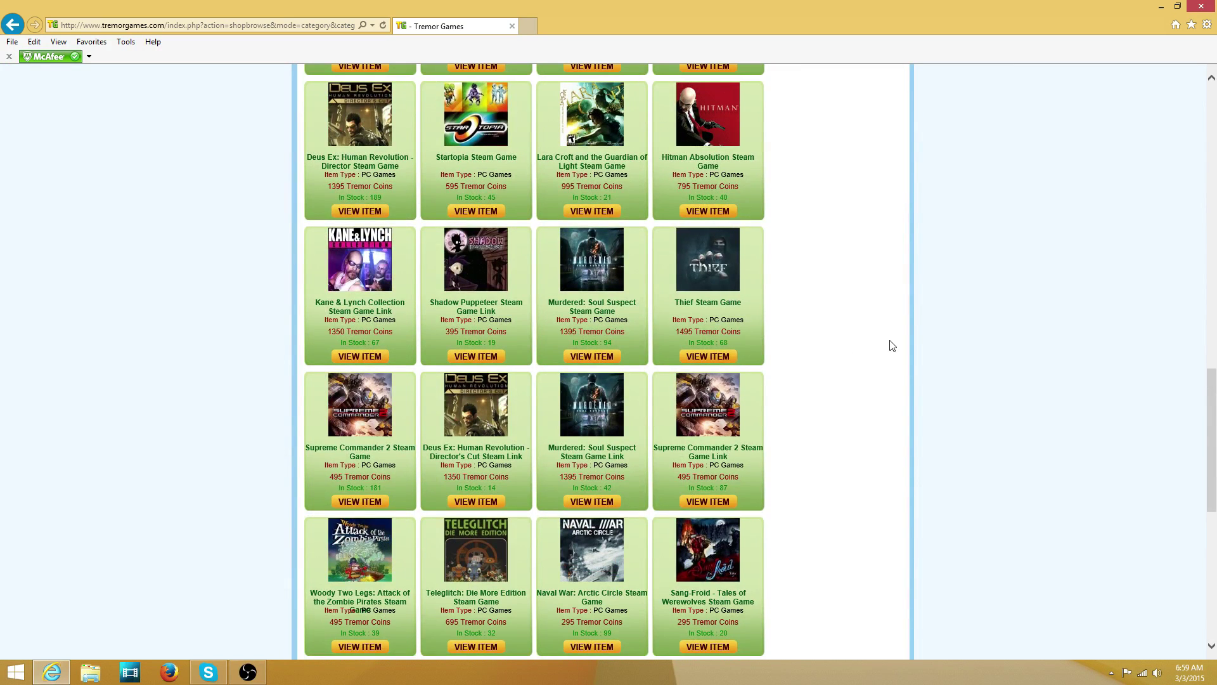
scroll(881, 350, down, 3)
scroll(881, 350, down, 2)
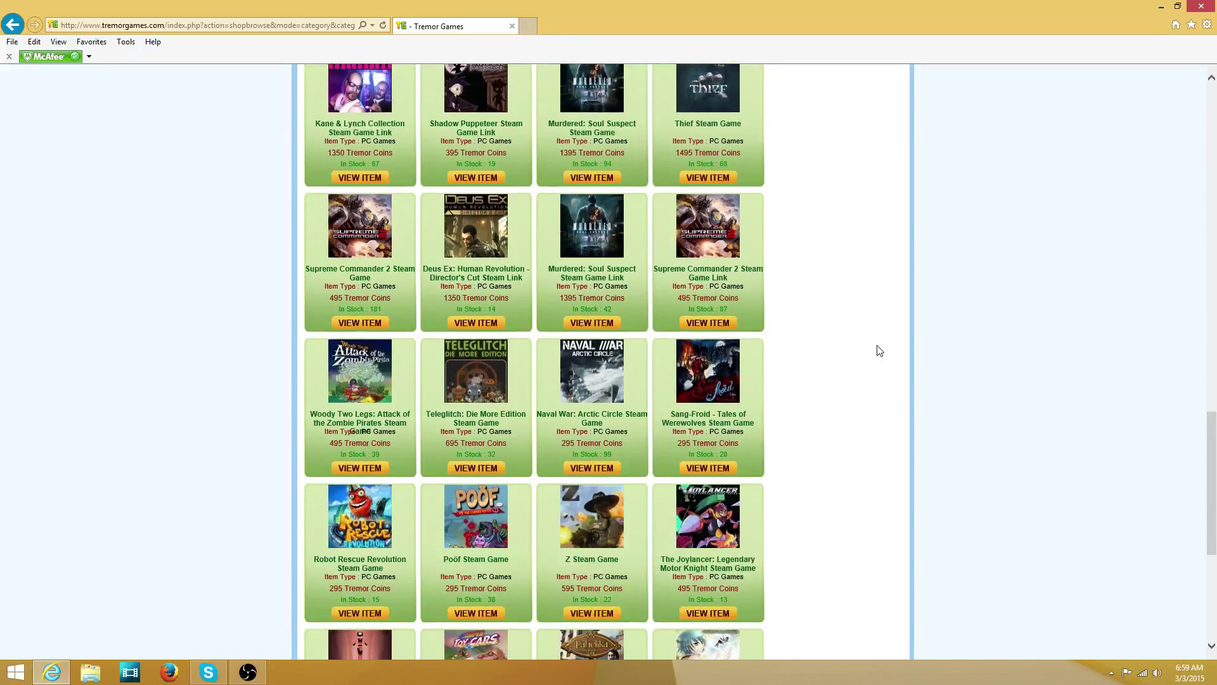
scroll(881, 350, down, 4)
scroll(881, 350, down, 3)
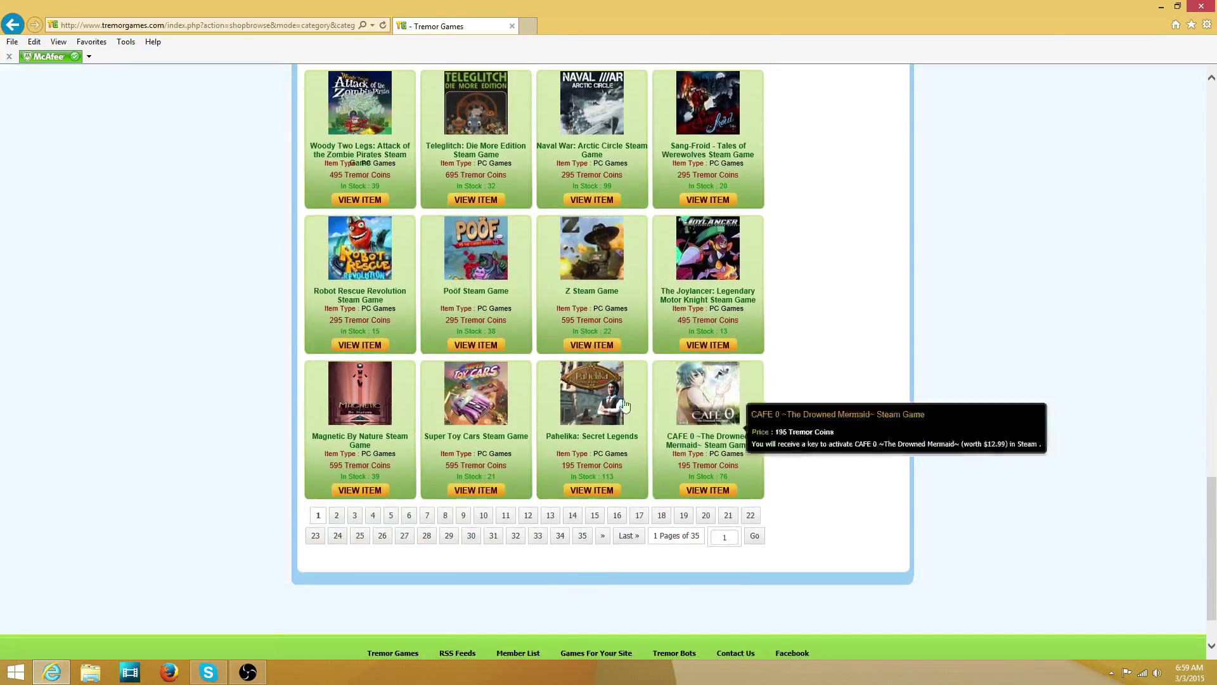
click(337, 516)
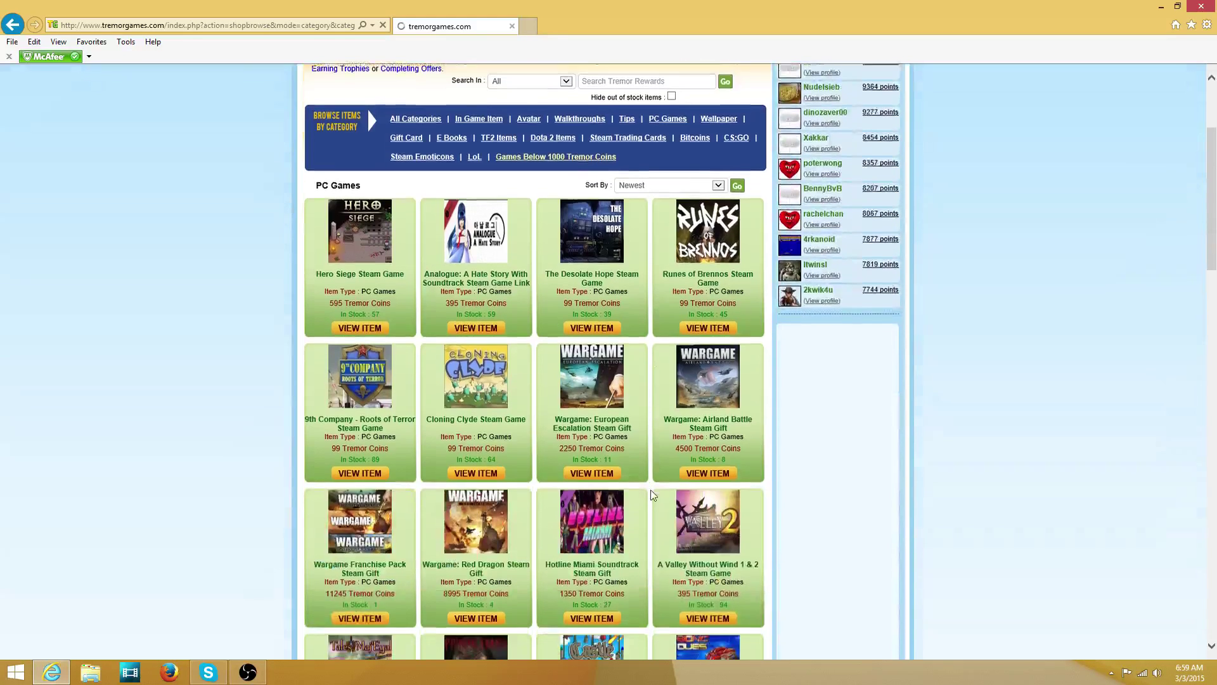
scroll(657, 499, down, 4)
scroll(658, 501, down, 1)
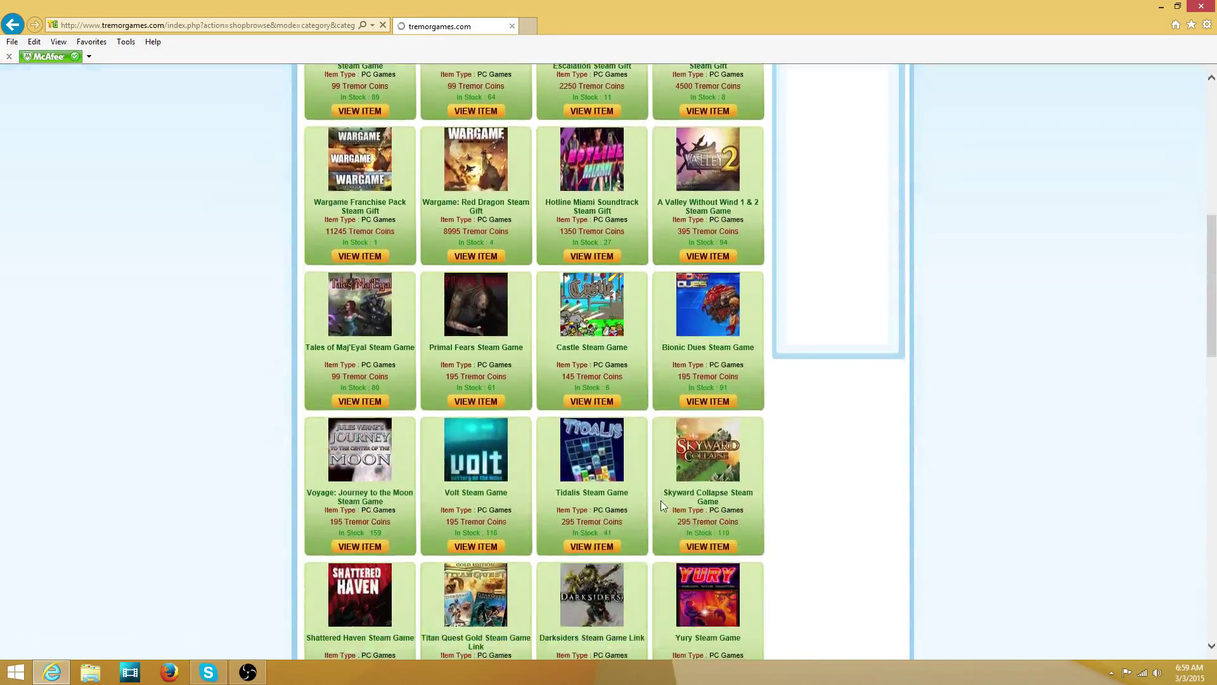
scroll(664, 498, down, 2)
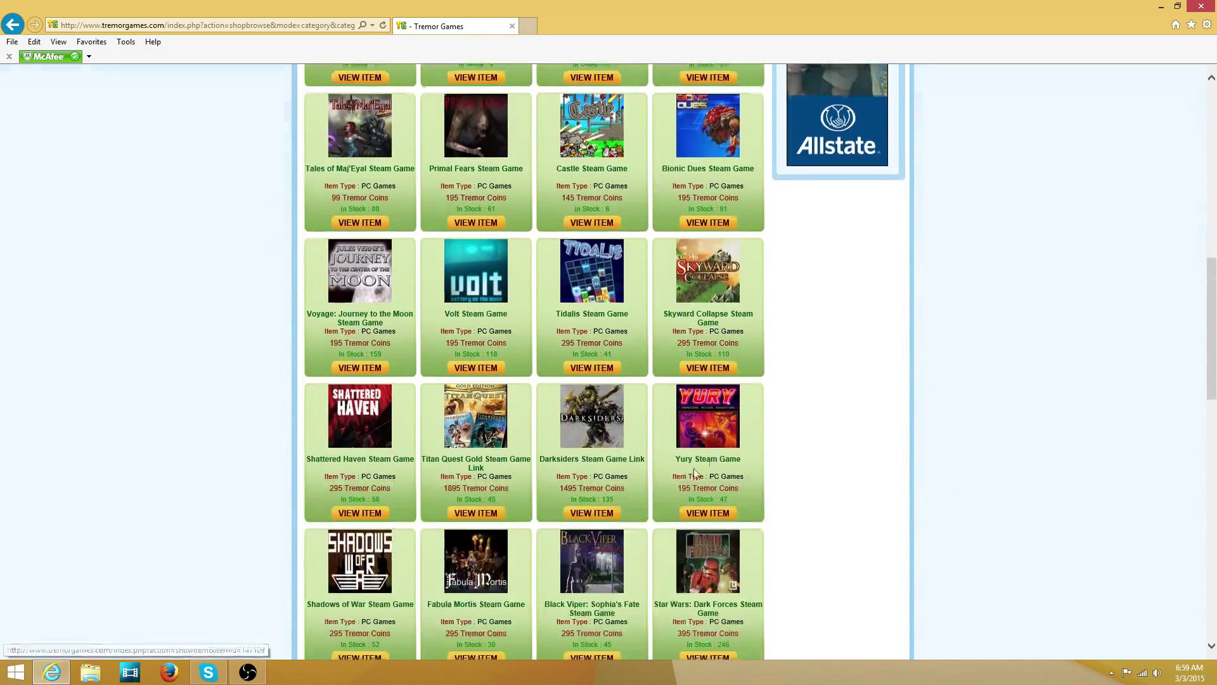
scroll(696, 473, down, 2)
scroll(696, 381, down, 3)
scroll(697, 338, down, 3)
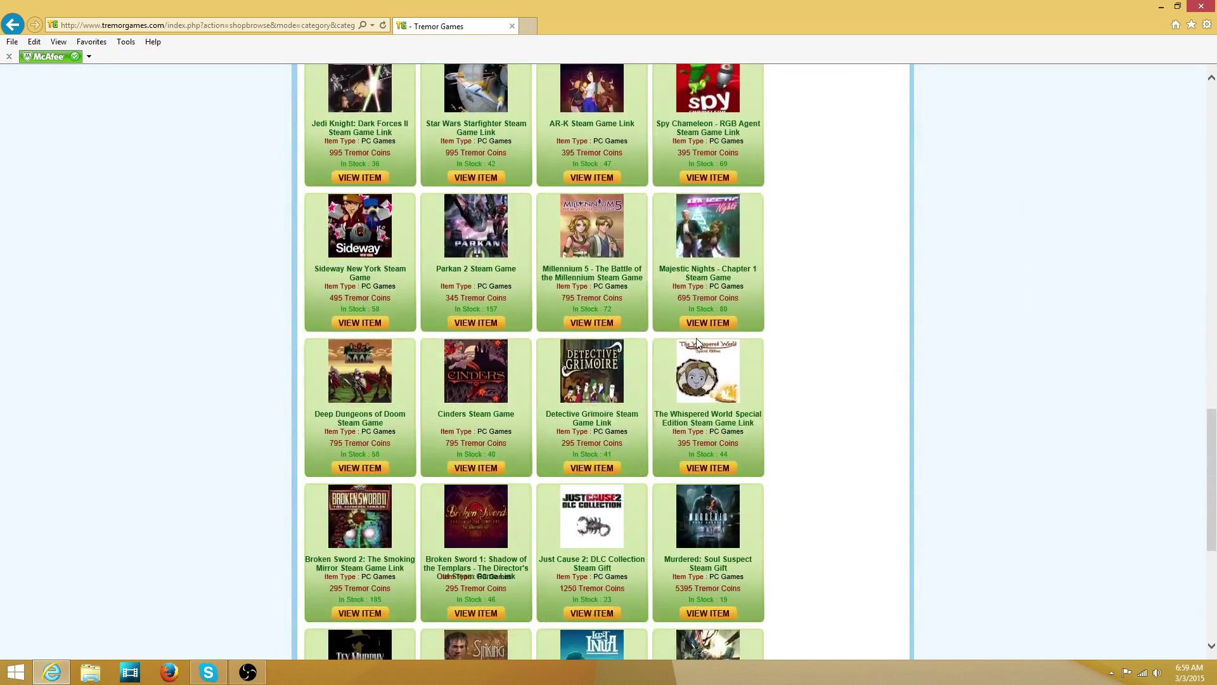
scroll(697, 337, down, 2)
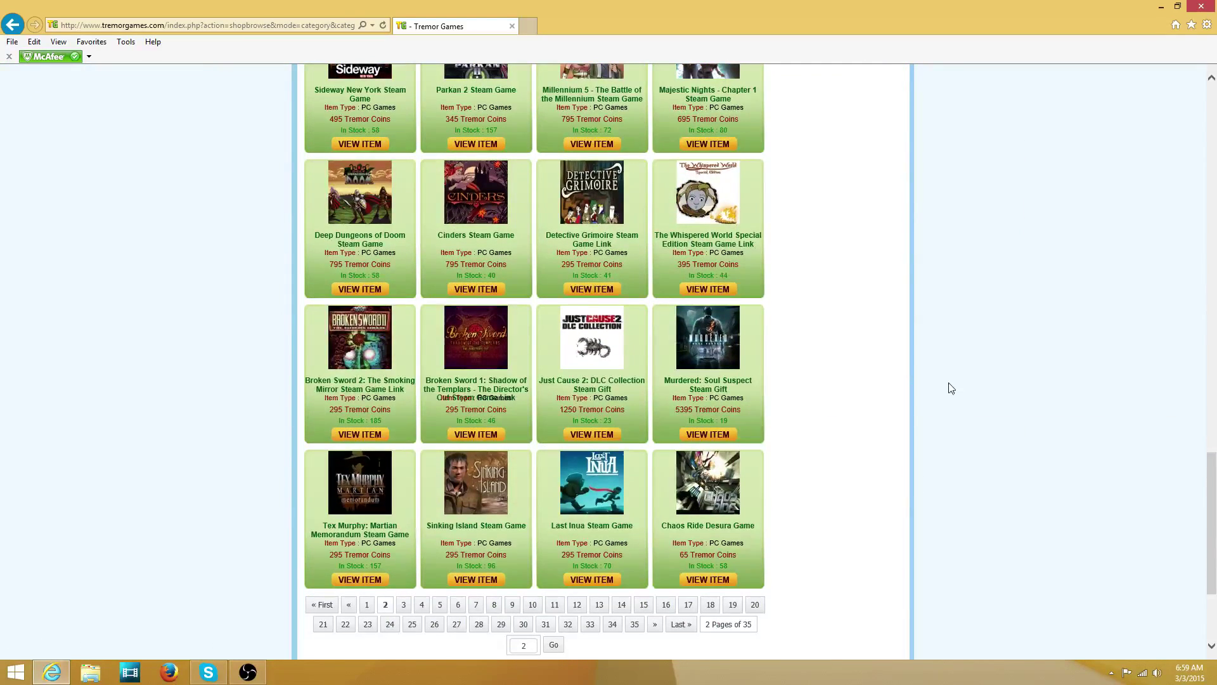
- Browse PC Games pages 3 and 4
click(402, 605)
scroll(608, 487, down, 3)
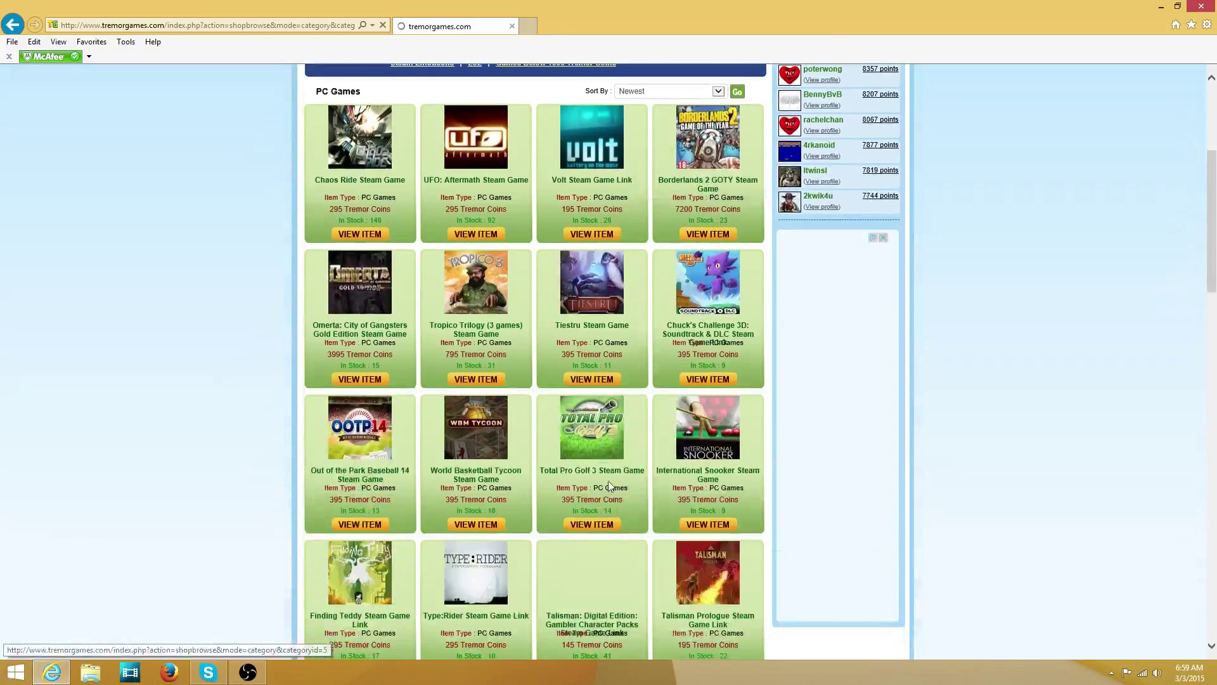
scroll(597, 463, down, 1)
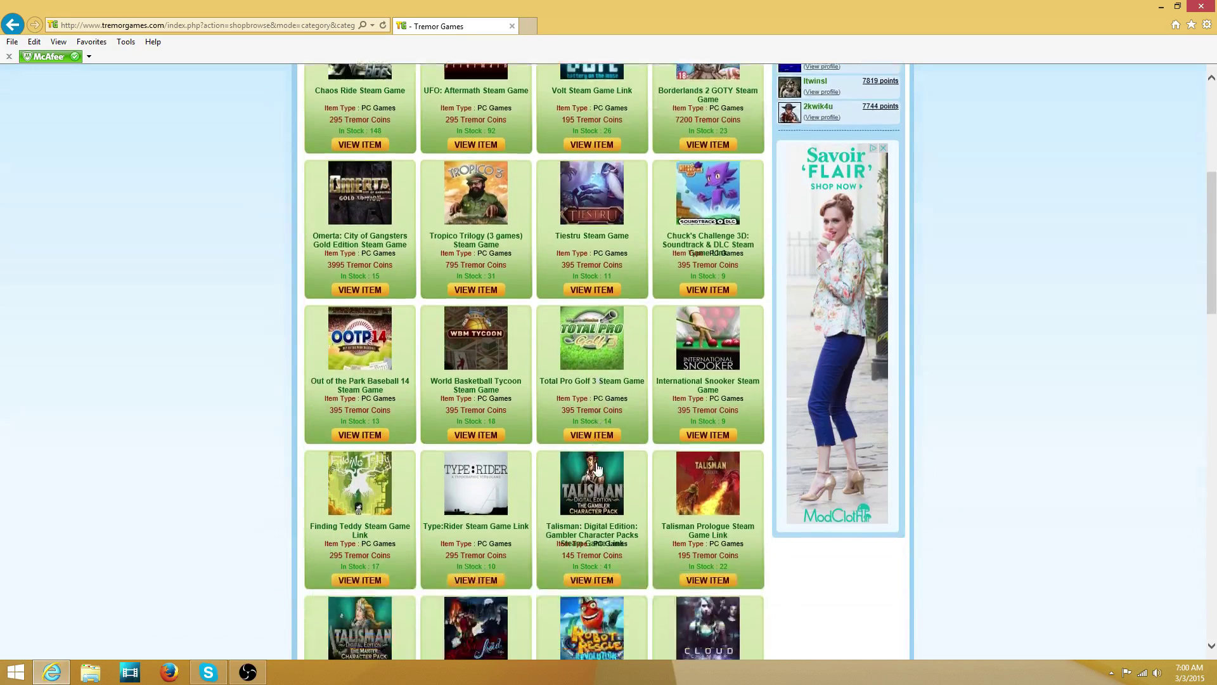
scroll(597, 462, up, 1)
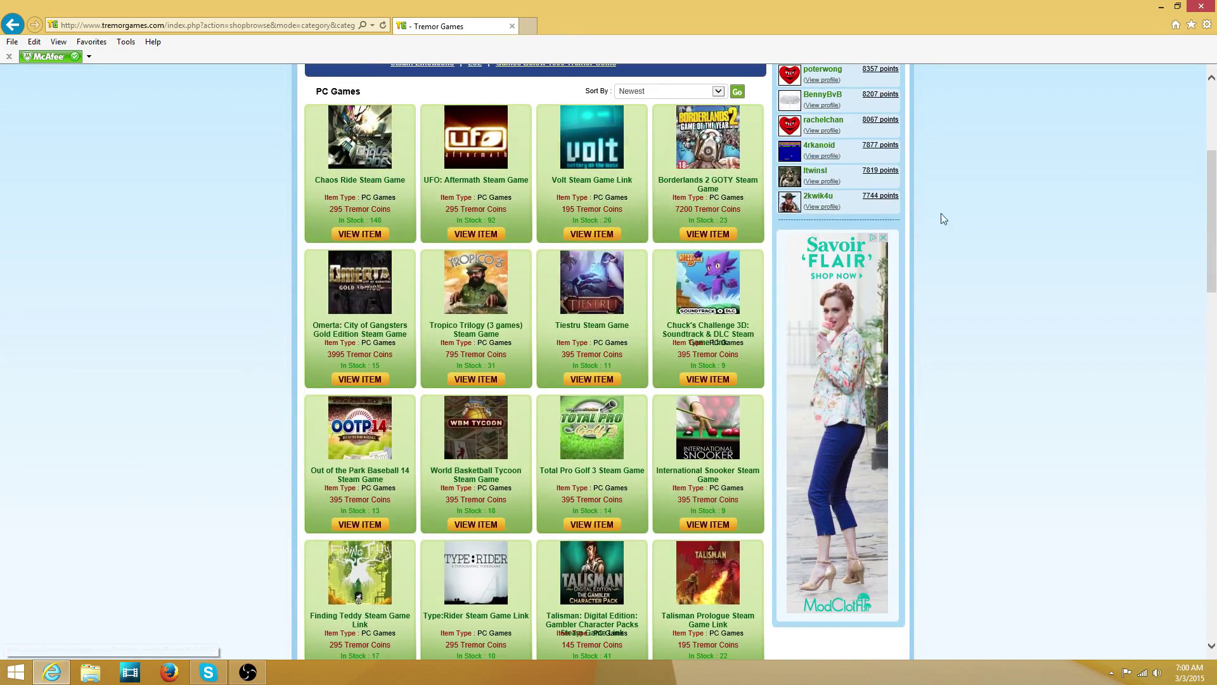
scroll(954, 224, down, 2)
scroll(955, 224, down, 2)
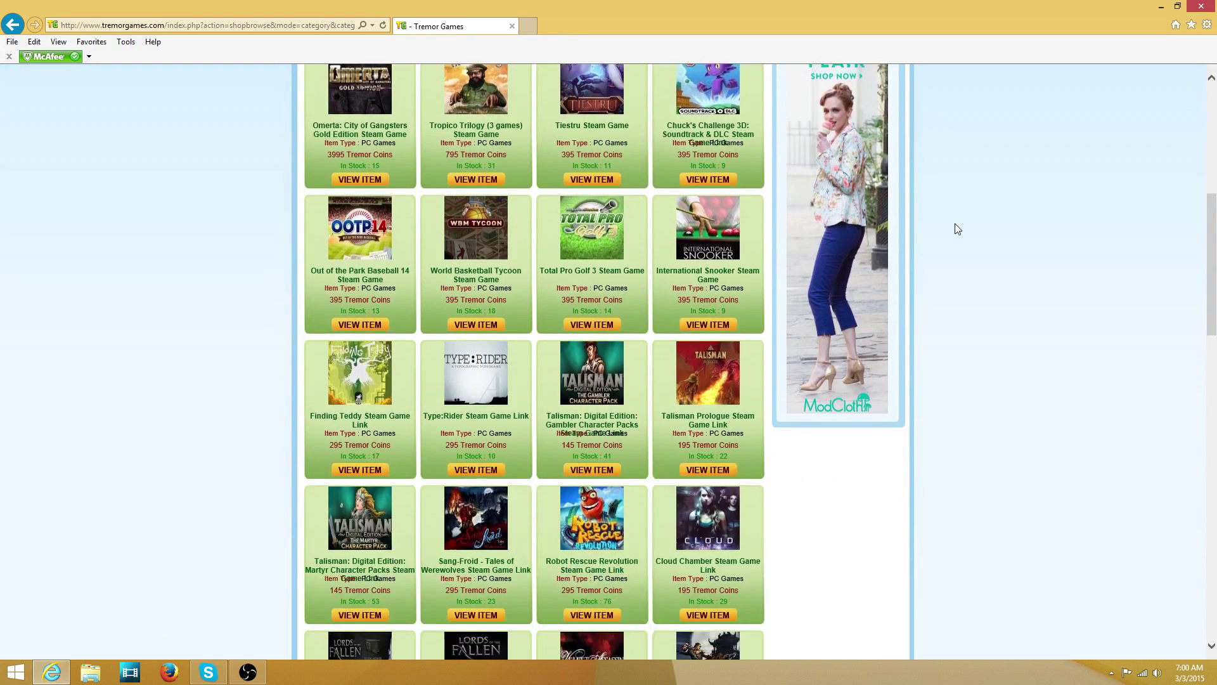
scroll(956, 224, down, 1)
scroll(954, 223, down, 2)
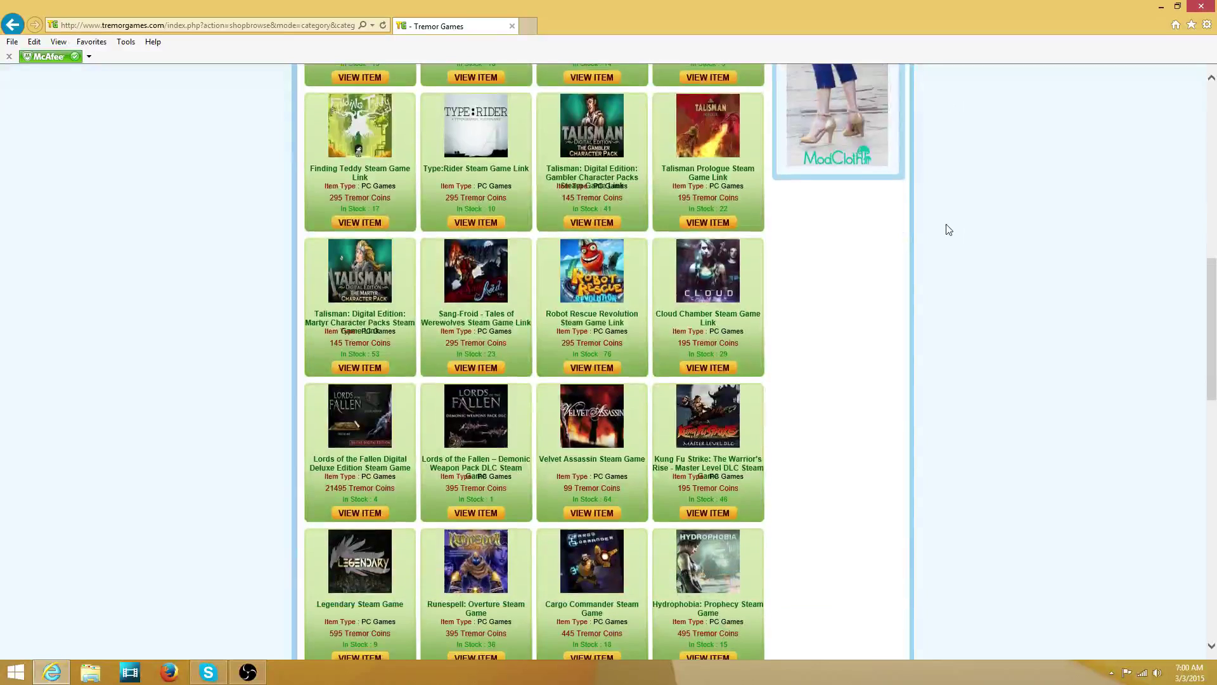
scroll(951, 227, down, 2)
scroll(948, 230, down, 3)
scroll(947, 229, down, 2)
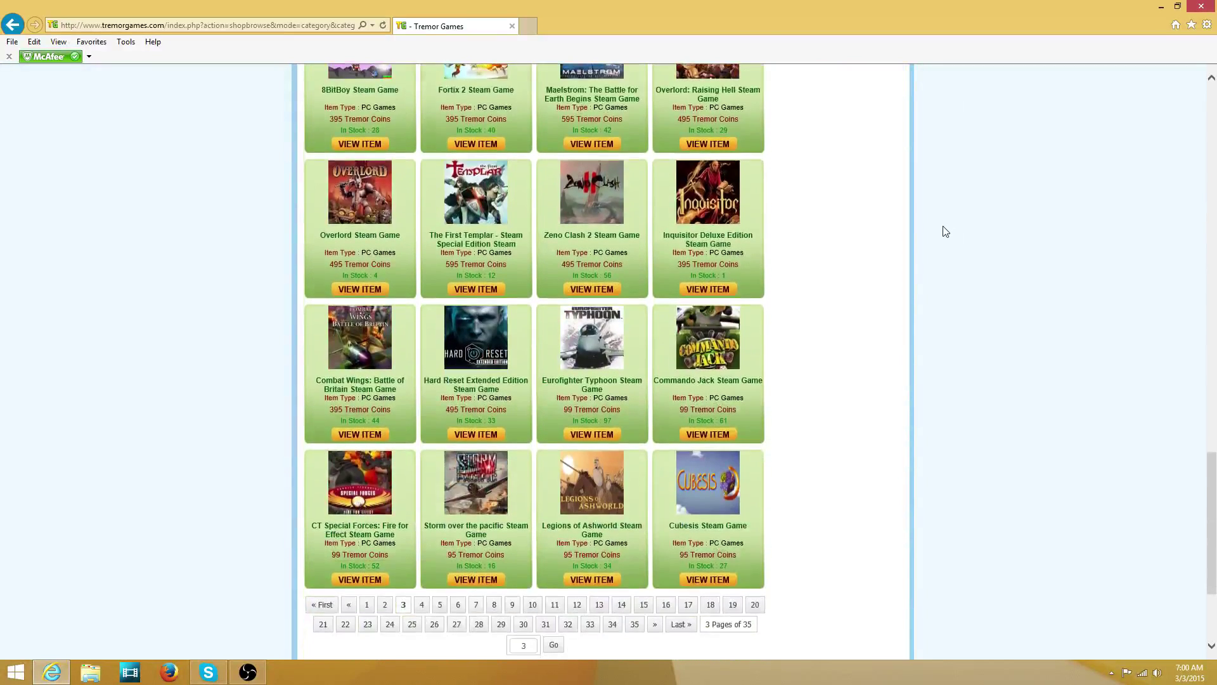
scroll(946, 230, down, 2)
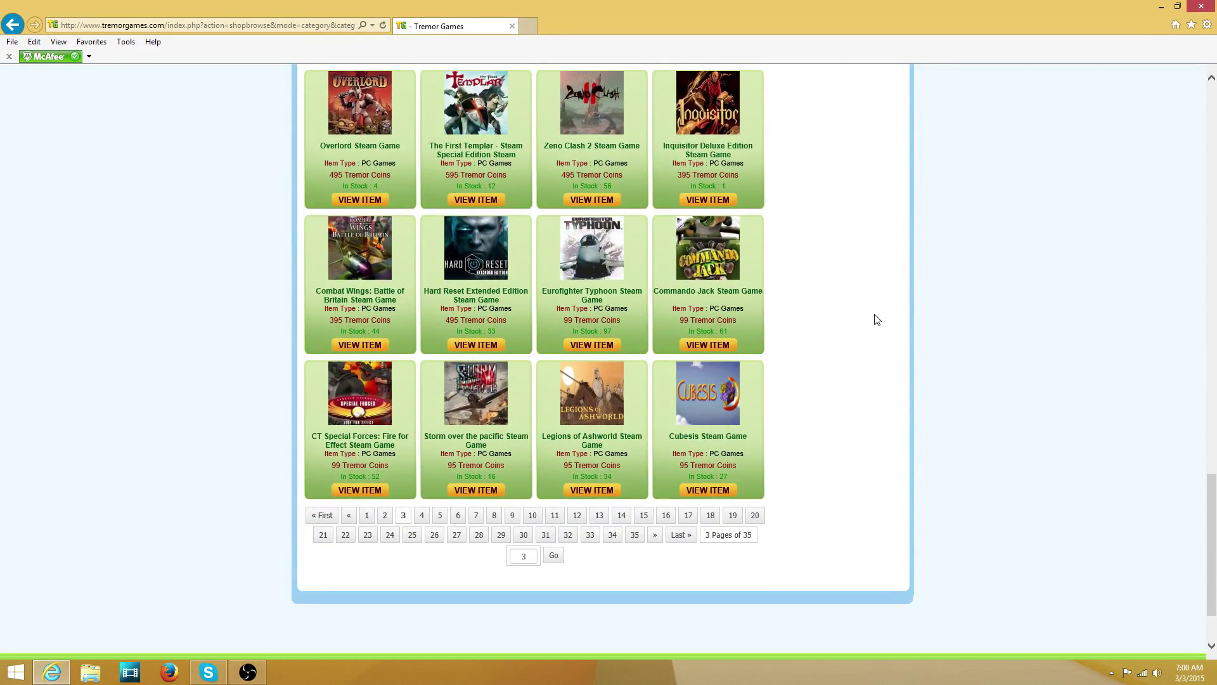
click(421, 516)
scroll(444, 499, down, 3)
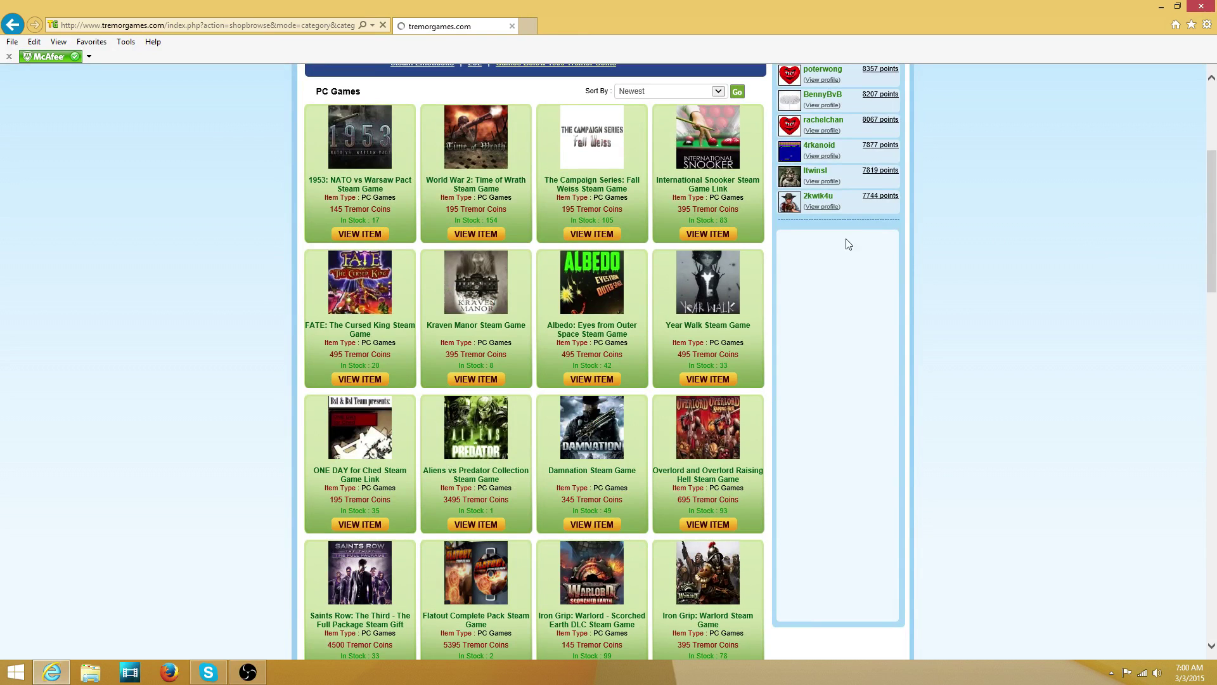
scroll(902, 202, down, 4)
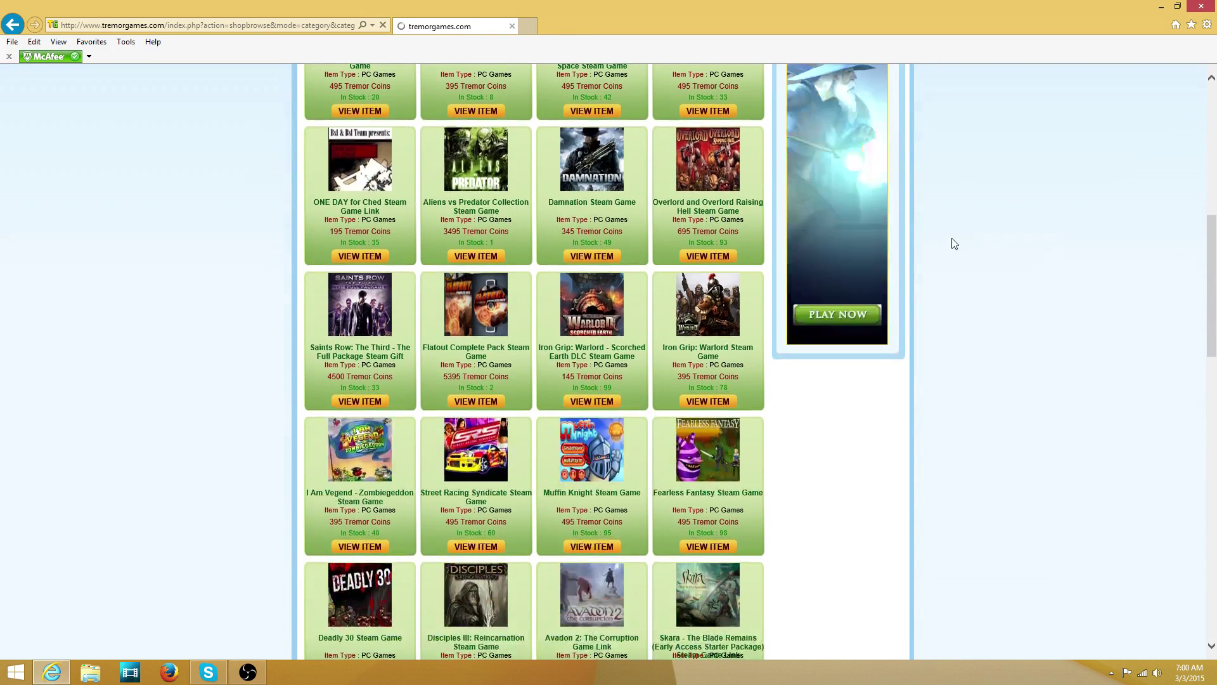
scroll(957, 236, up, 1)
scroll(958, 236, down, 2)
scroll(958, 237, down, 1)
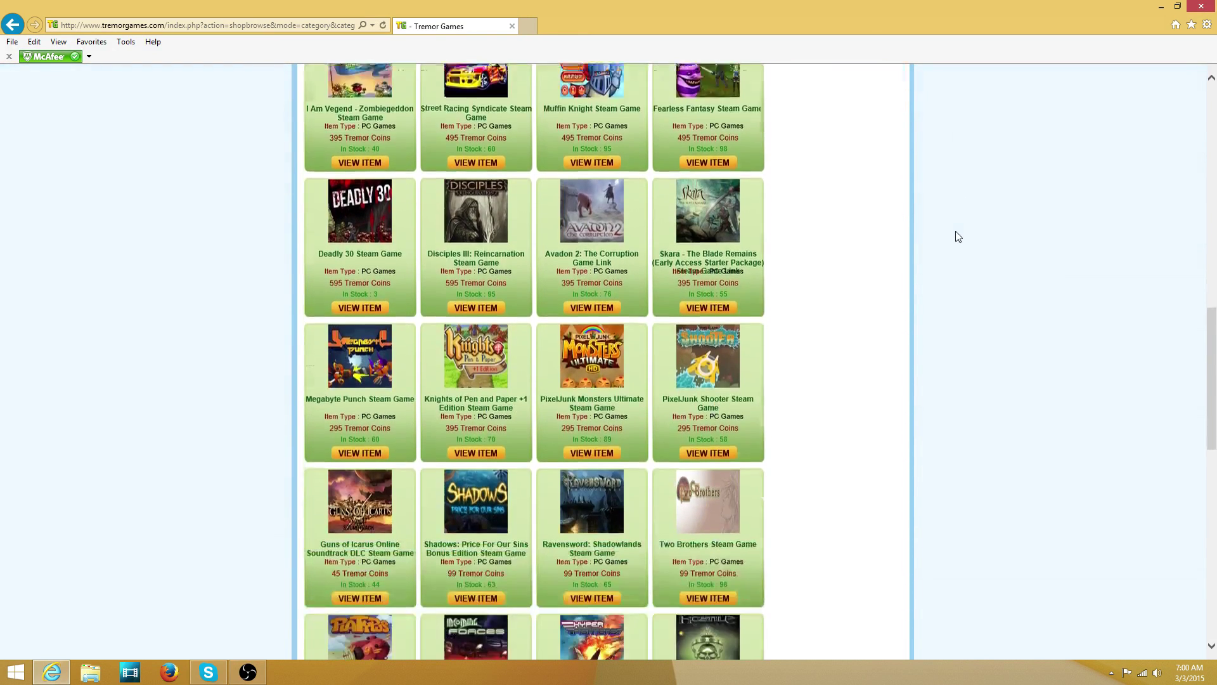
scroll(958, 236, down, 1)
scroll(955, 237, down, 1)
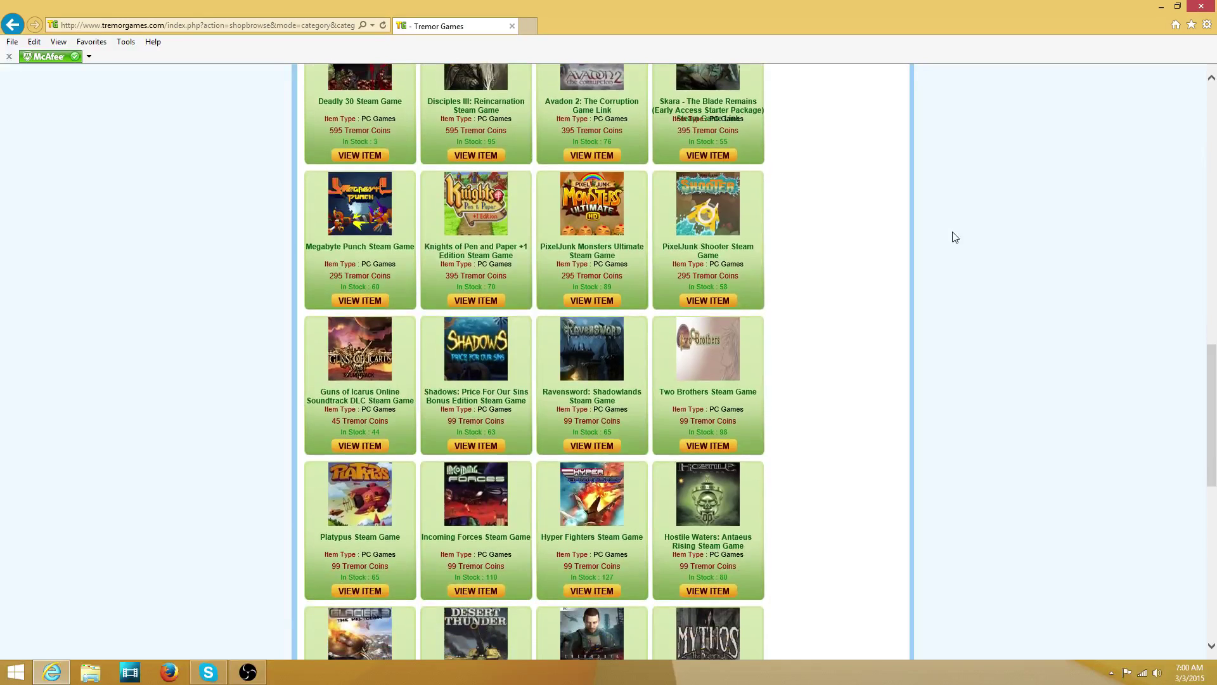
scroll(955, 236, down, 3)
scroll(955, 238, down, 3)
scroll(948, 230, down, 3)
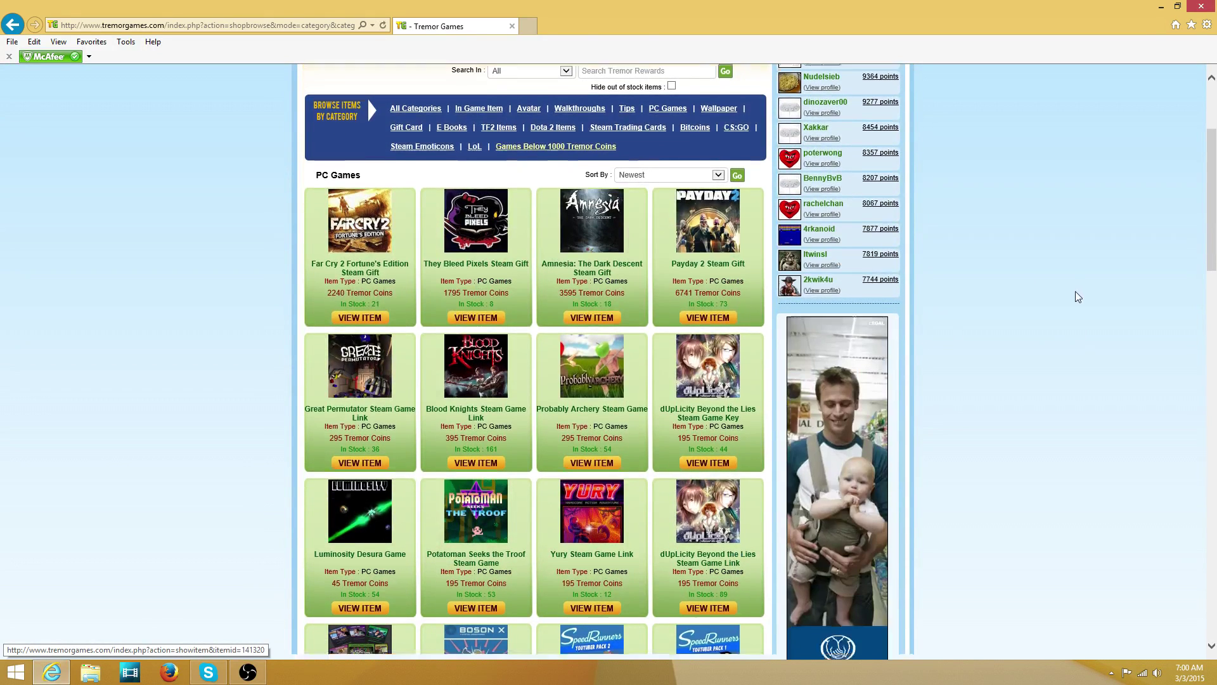
scroll(1076, 291, down, 1)
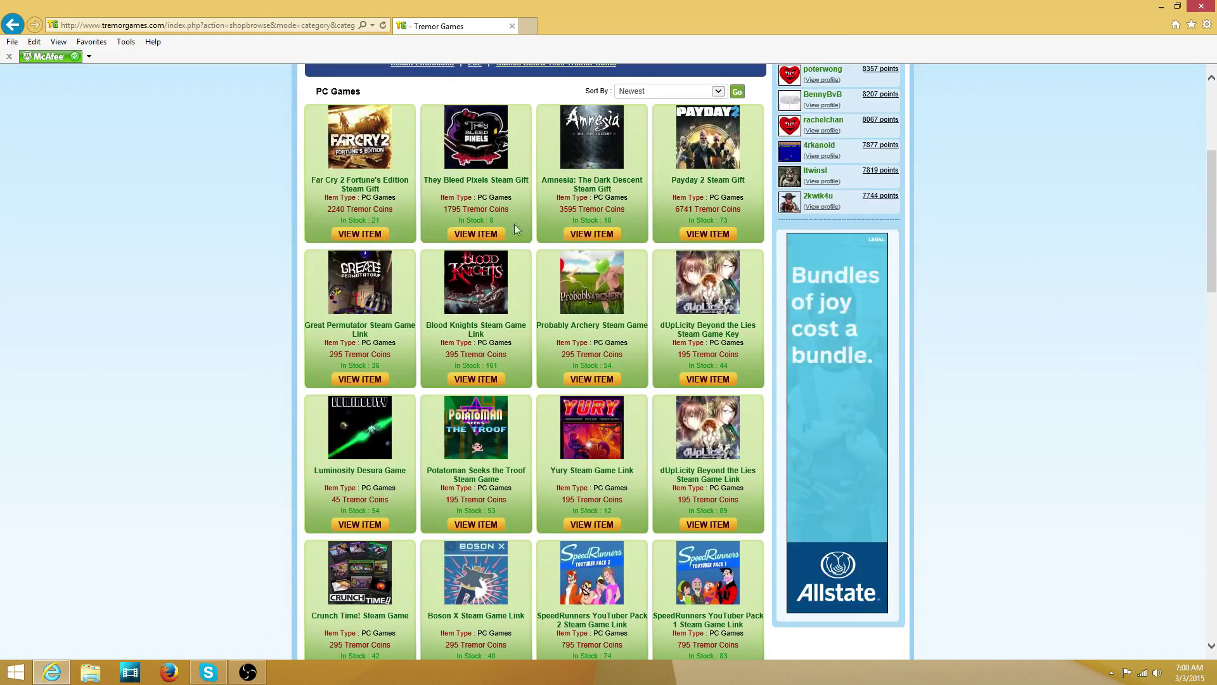
scroll(515, 229, up, 3)
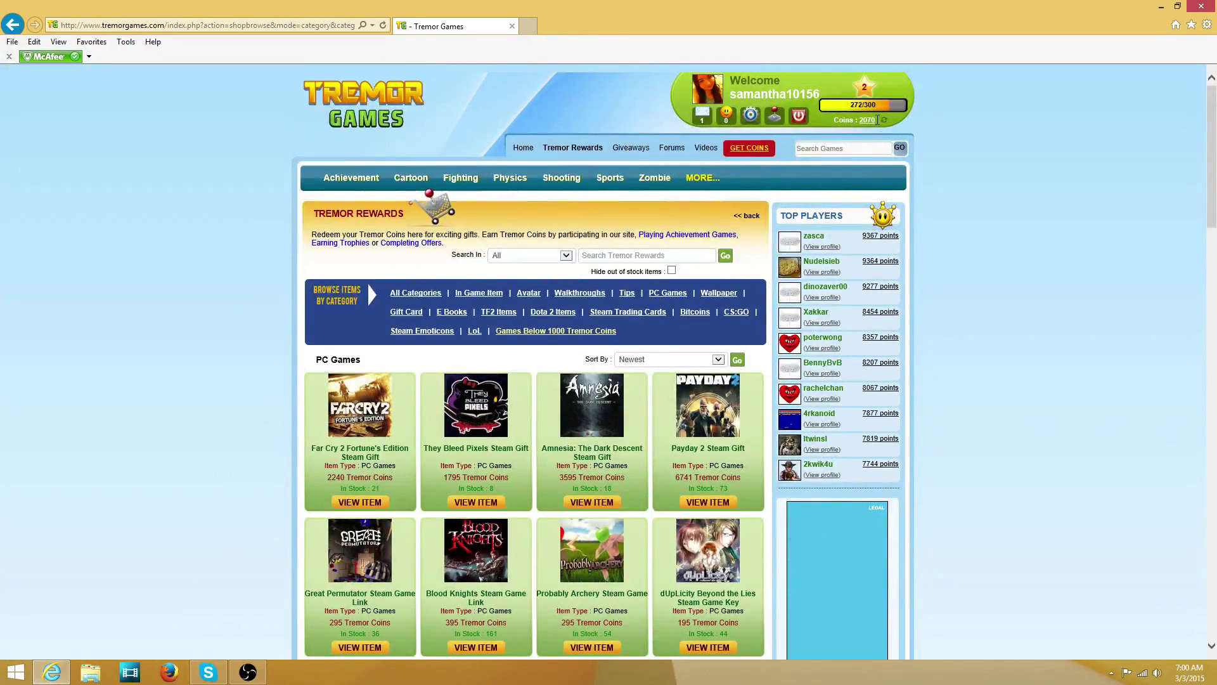
scroll(990, 336, down, 2)
scroll(991, 336, down, 1)
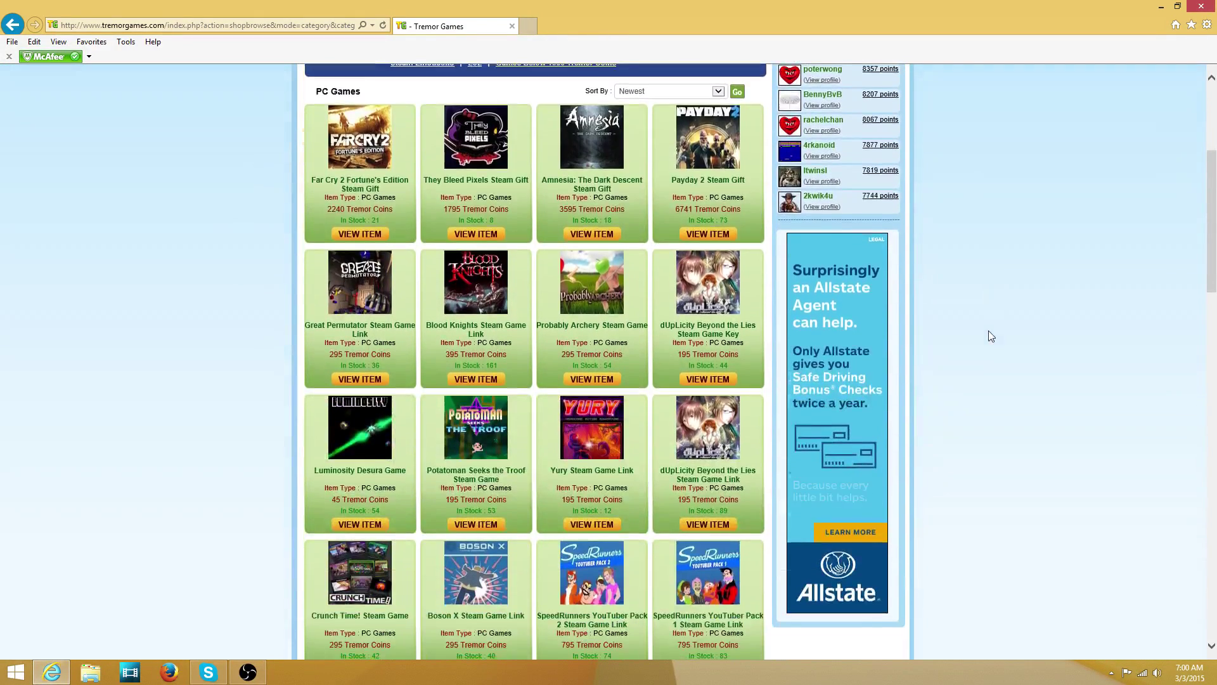
scroll(939, 338, down, 3)
scroll(935, 337, down, 1)
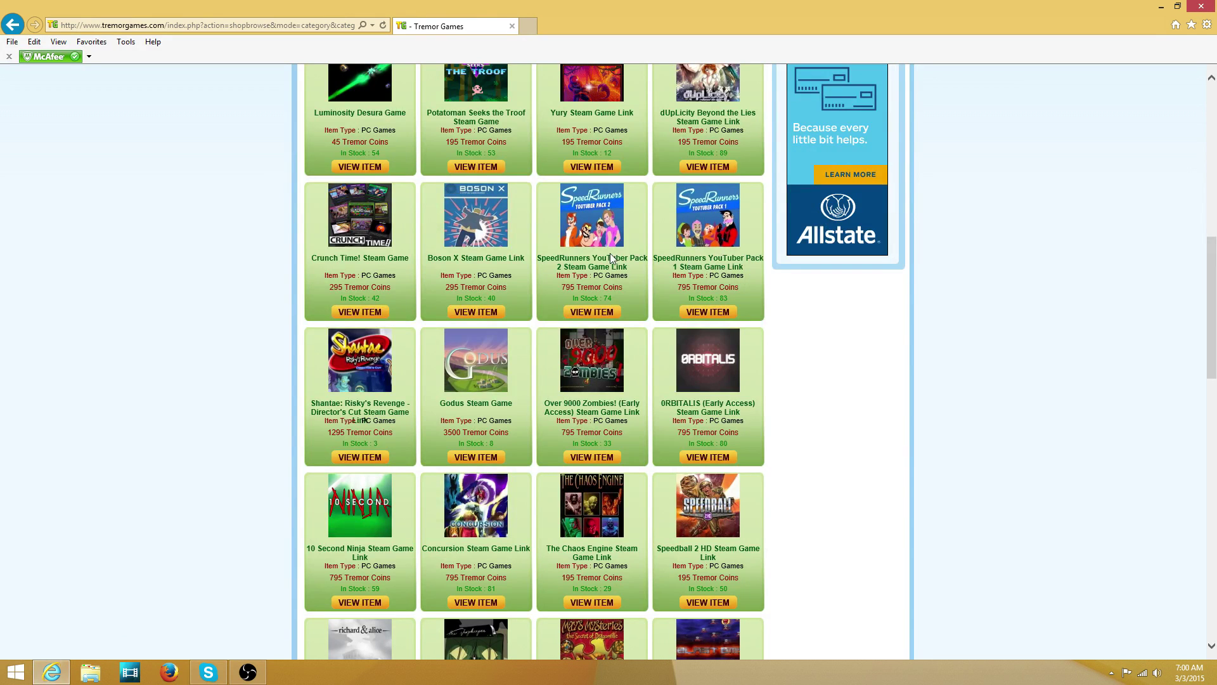
scroll(609, 246, down, 3)
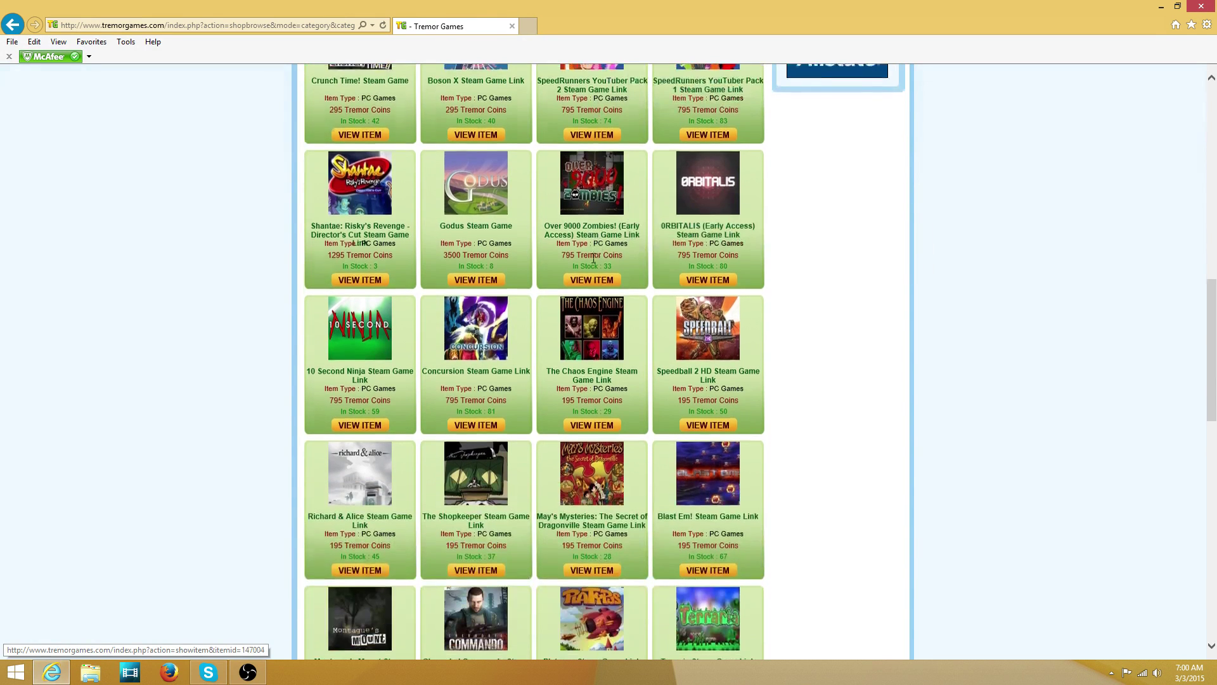
scroll(609, 245, down, 3)
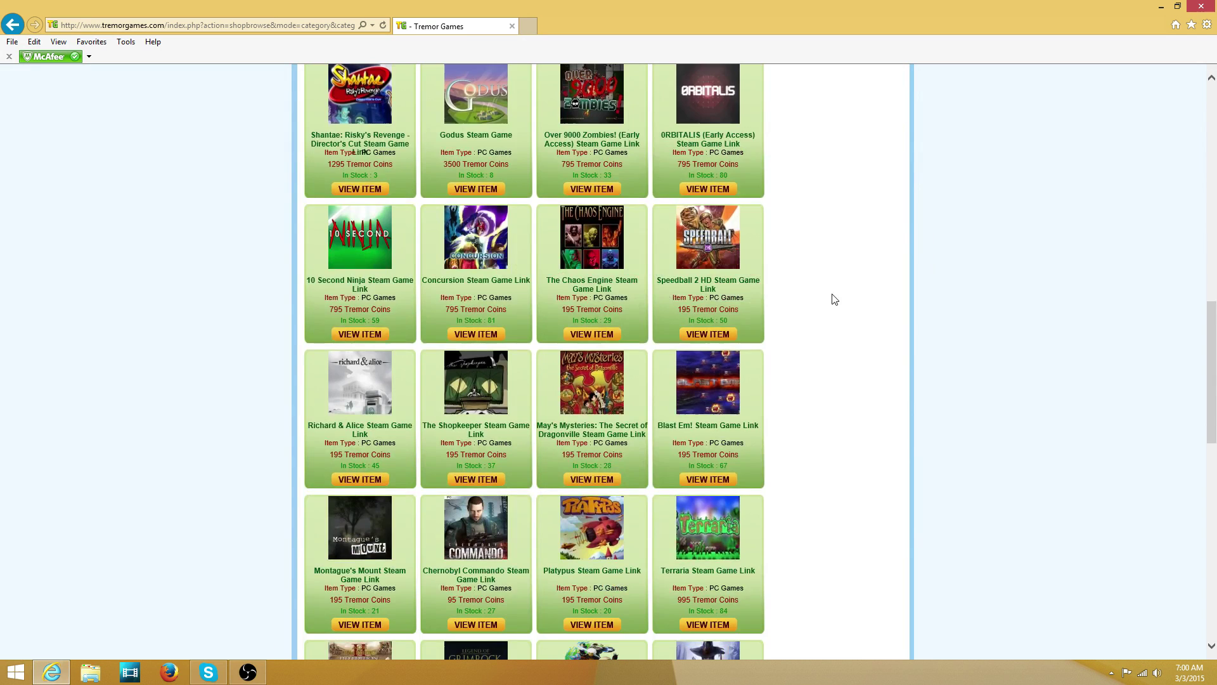
scroll(830, 301, down, 3)
scroll(829, 301, down, 3)
scroll(830, 301, down, 2)
scroll(829, 302, down, 3)
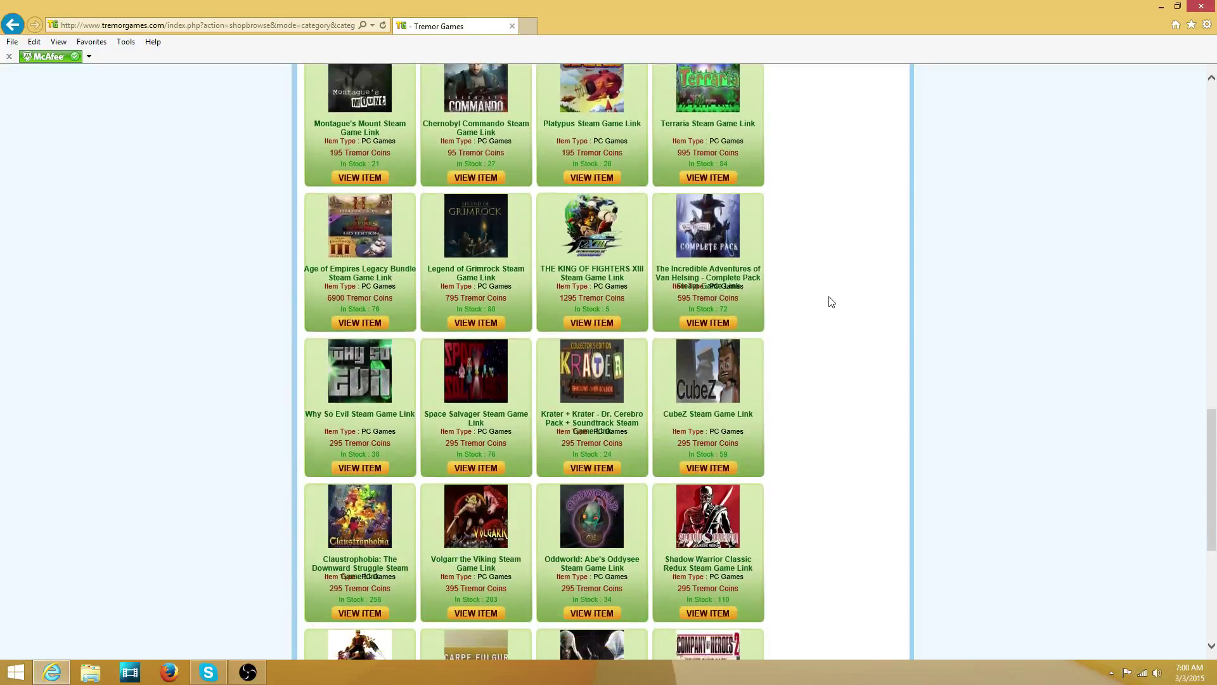
scroll(830, 302, down, 3)
scroll(829, 302, down, 3)
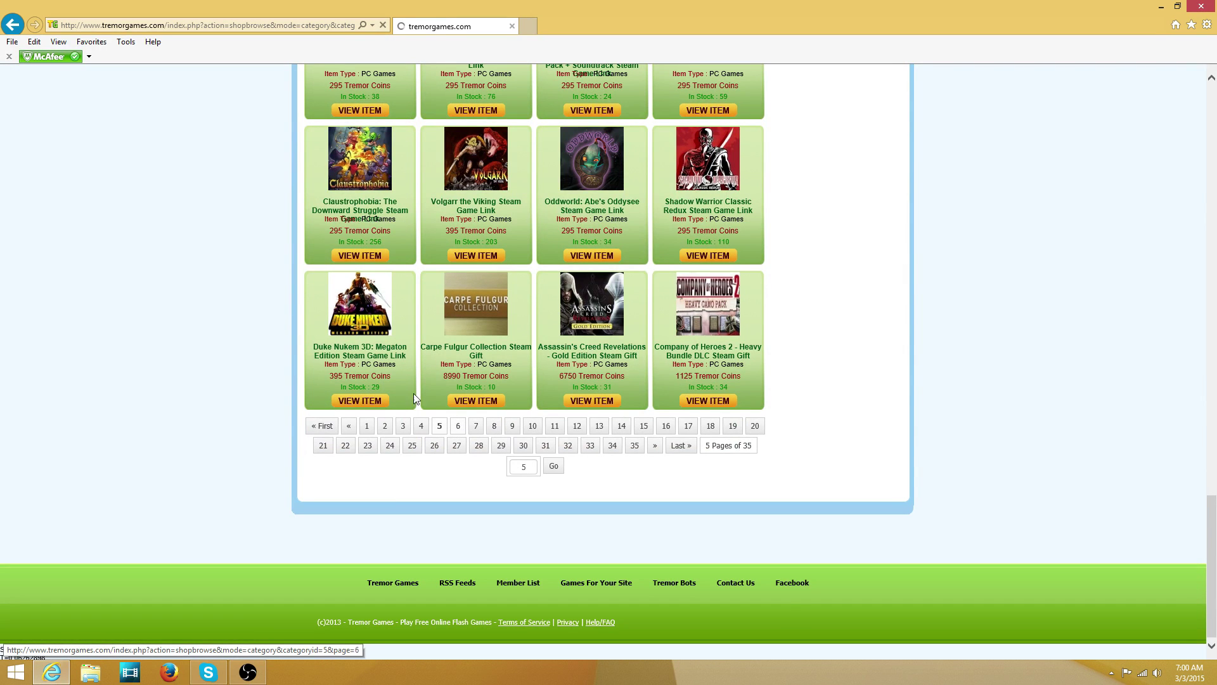
- Browse PC Games page 6, then go to page 7
click(457, 425)
scroll(519, 292, down, 2)
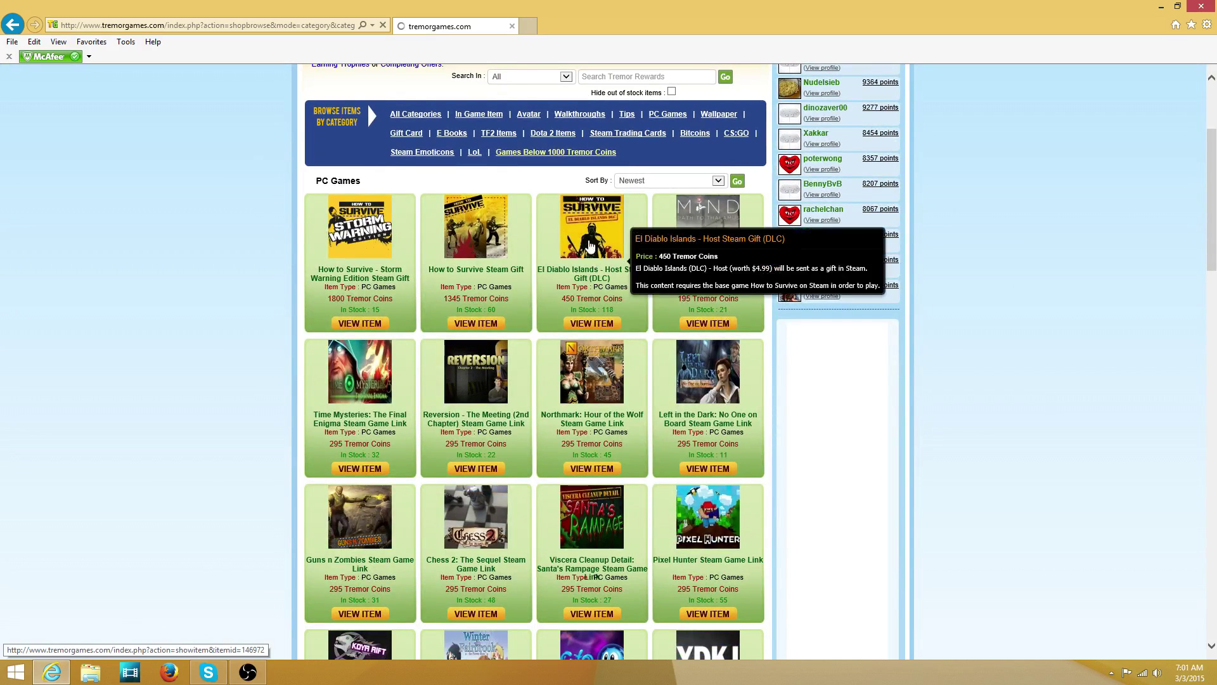
scroll(1032, 299, down, 2)
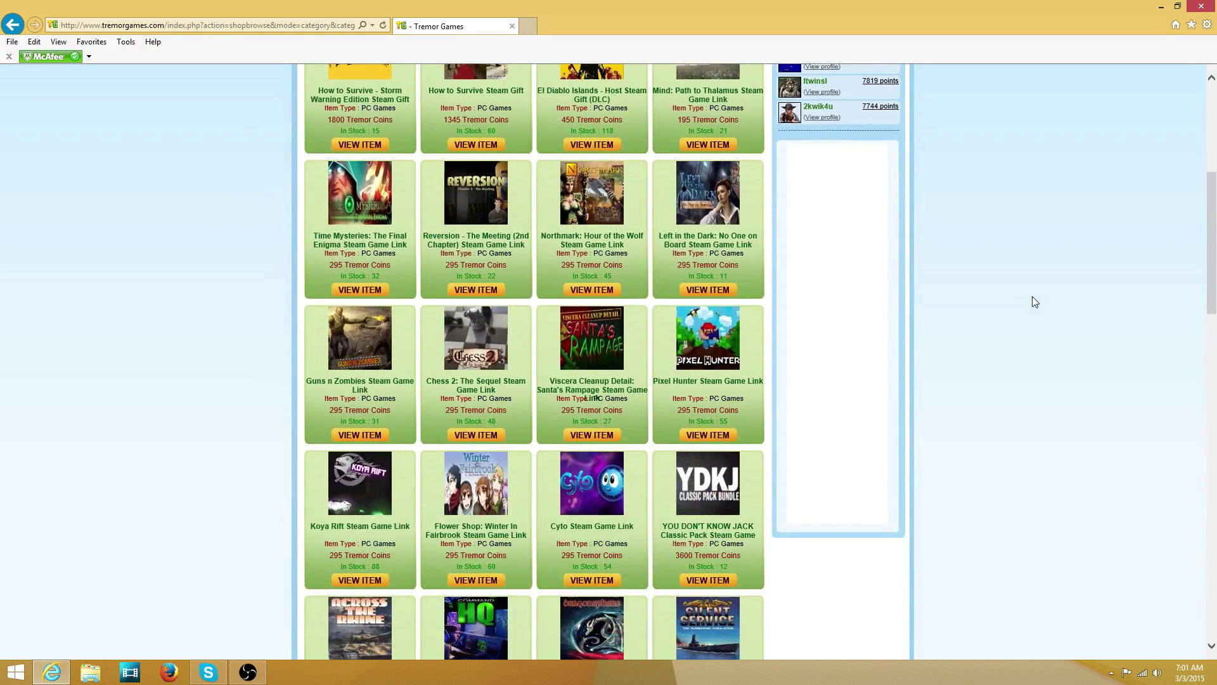
scroll(1033, 296, down, 2)
scroll(1033, 297, down, 2)
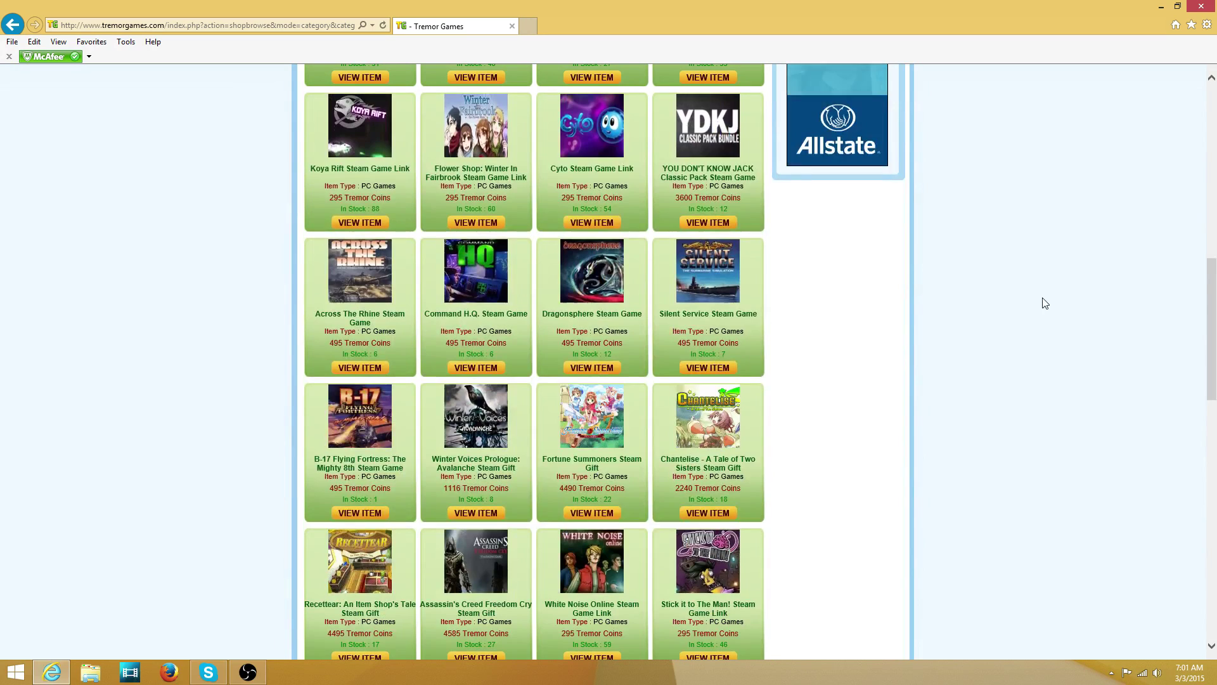
scroll(1025, 301, down, 2)
scroll(1025, 301, down, 2)
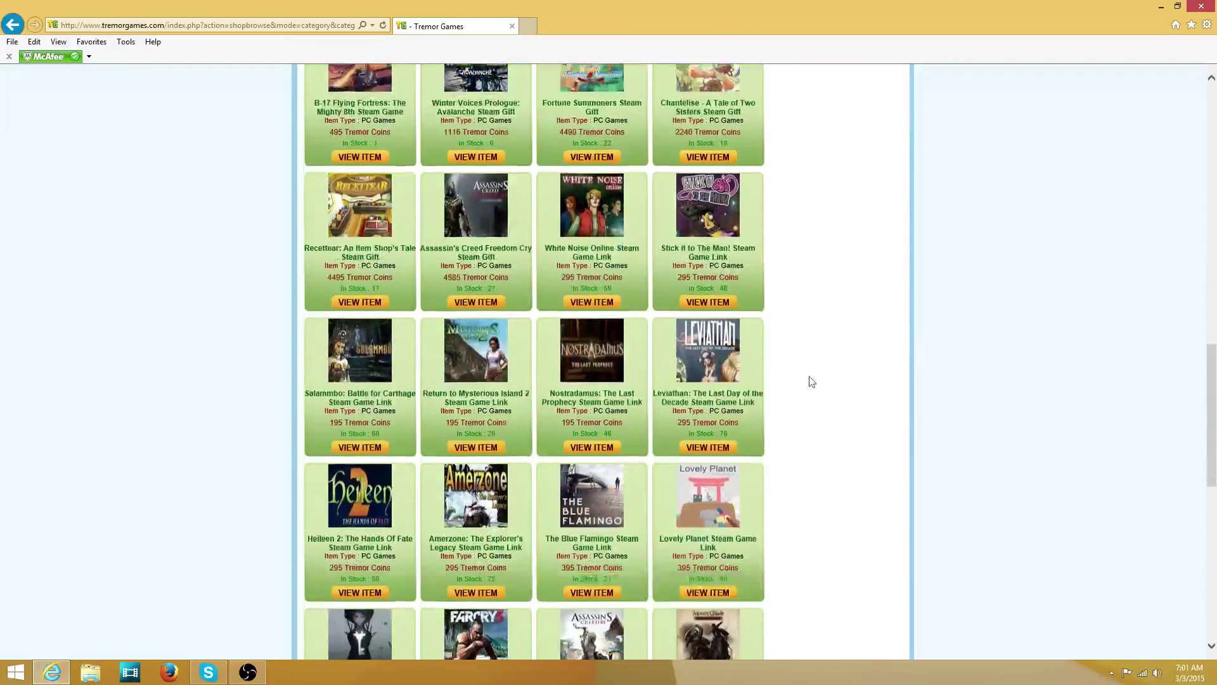
scroll(1070, 352, down, 2)
scroll(1070, 351, down, 2)
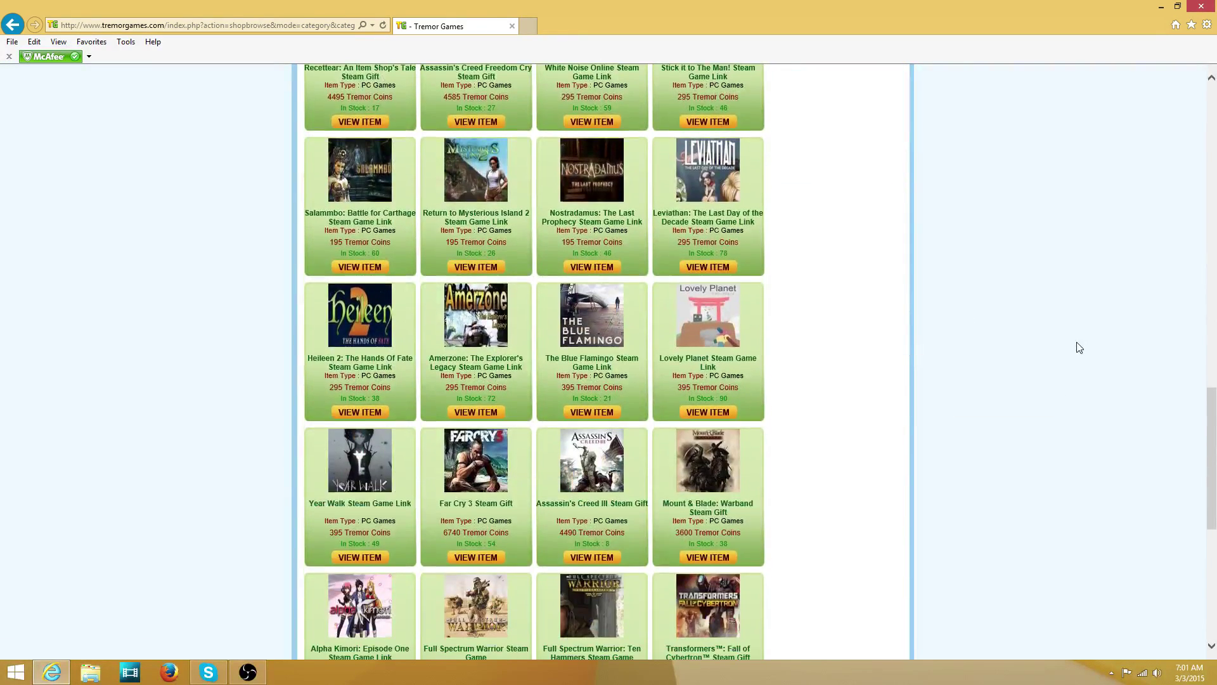
scroll(1070, 351, down, 3)
scroll(1071, 350, down, 2)
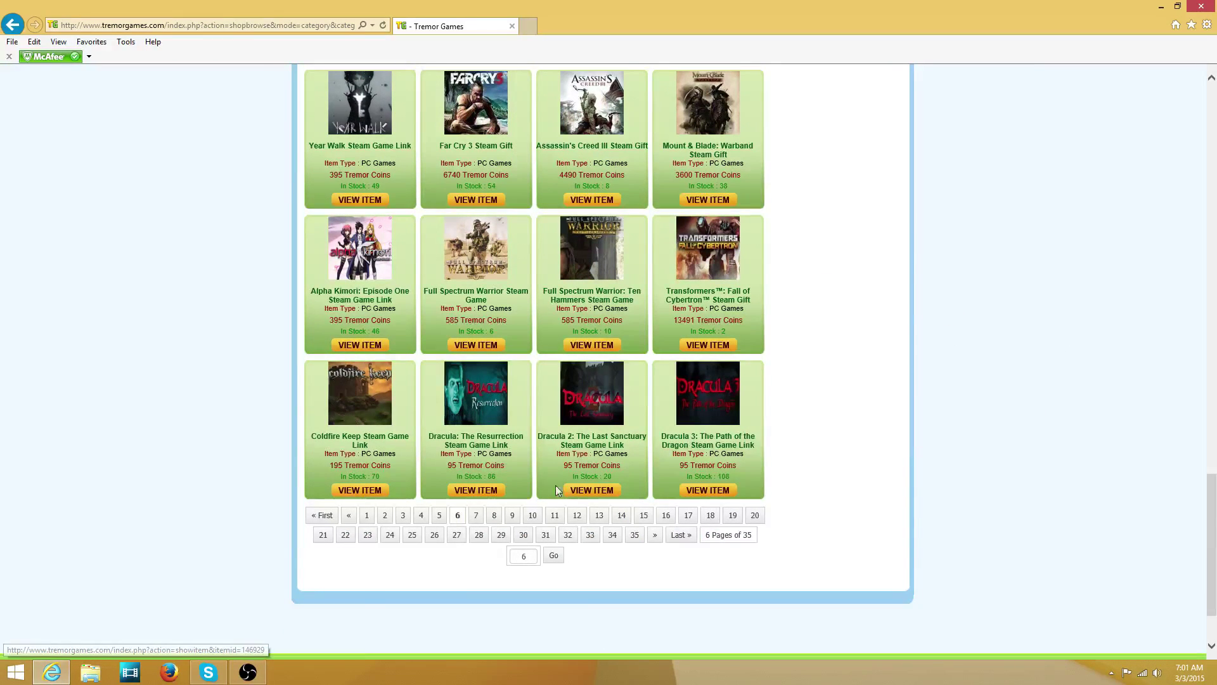
click(480, 515)
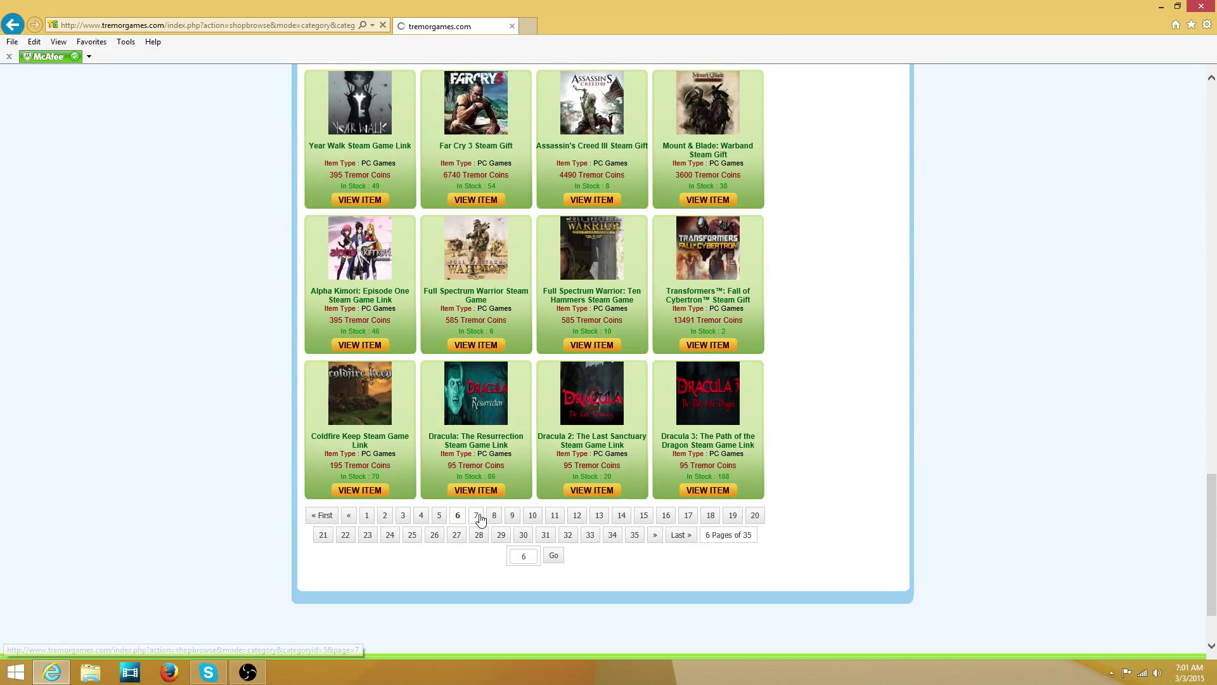
scroll(460, 487, down, 3)
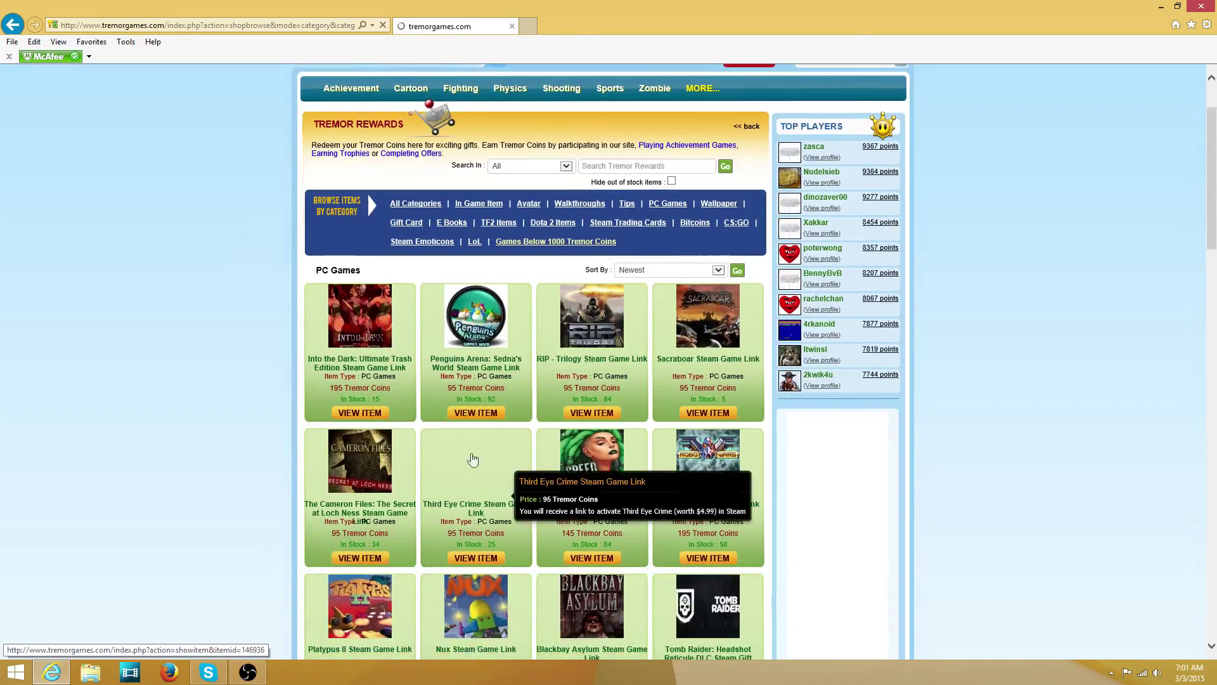
scroll(431, 464, down, 3)
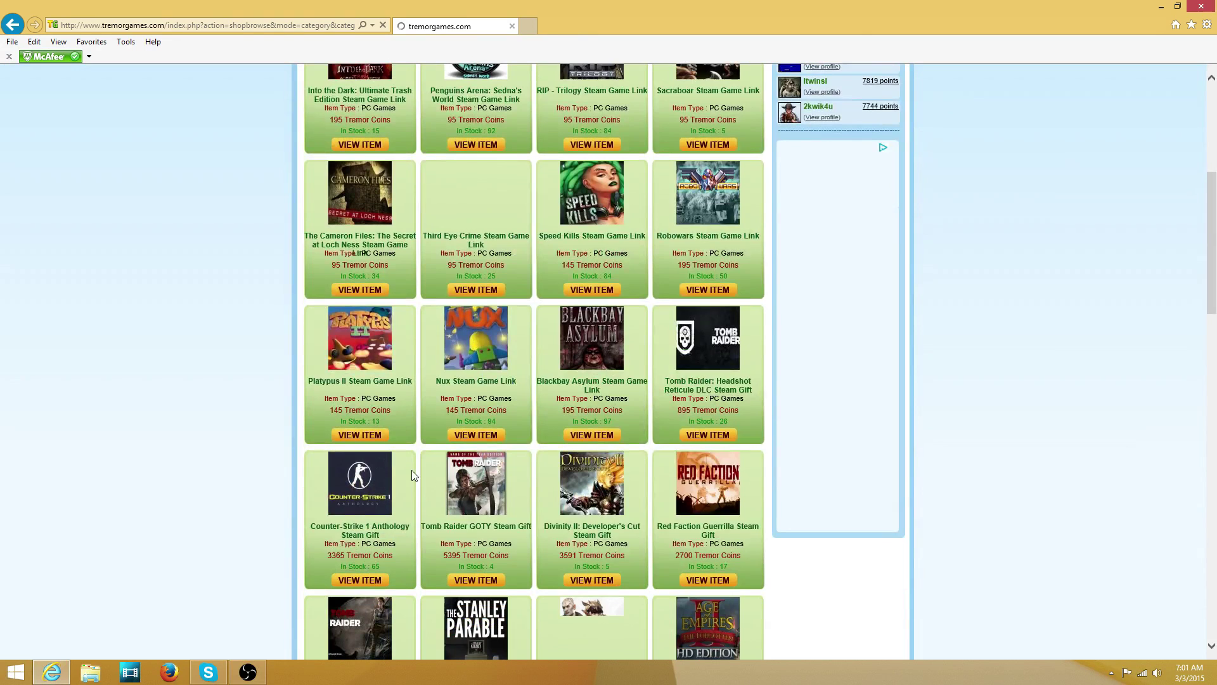
scroll(415, 475, down, 1)
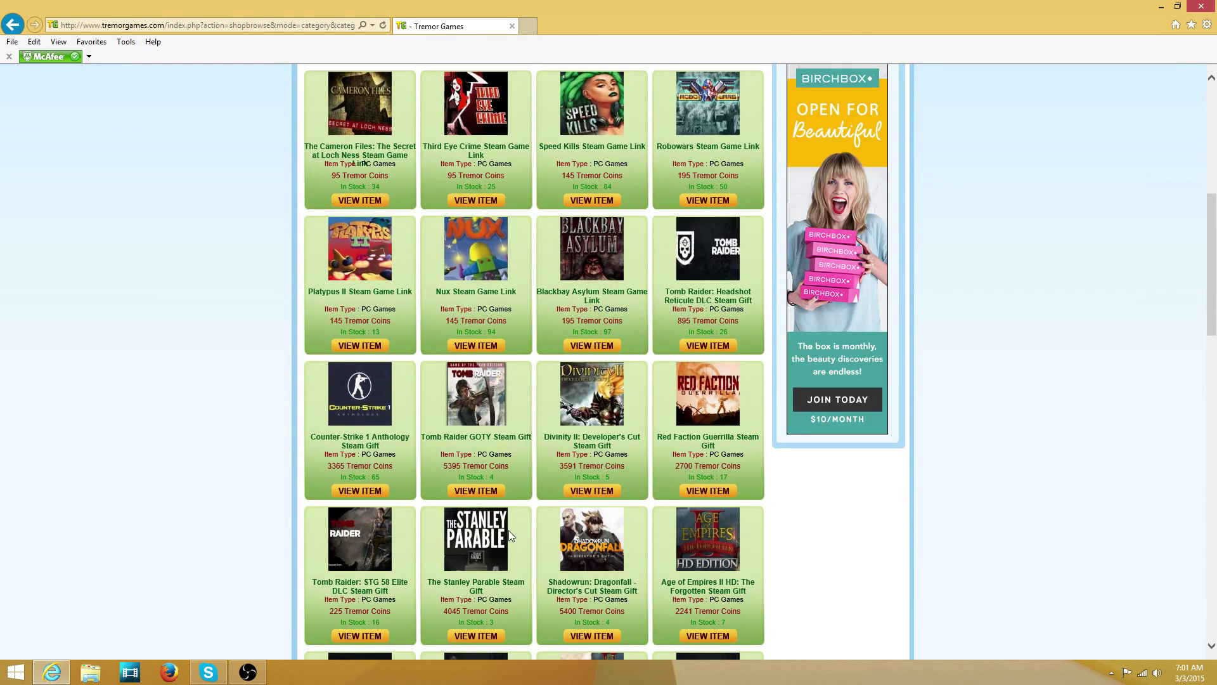
scroll(512, 522, down, 2)
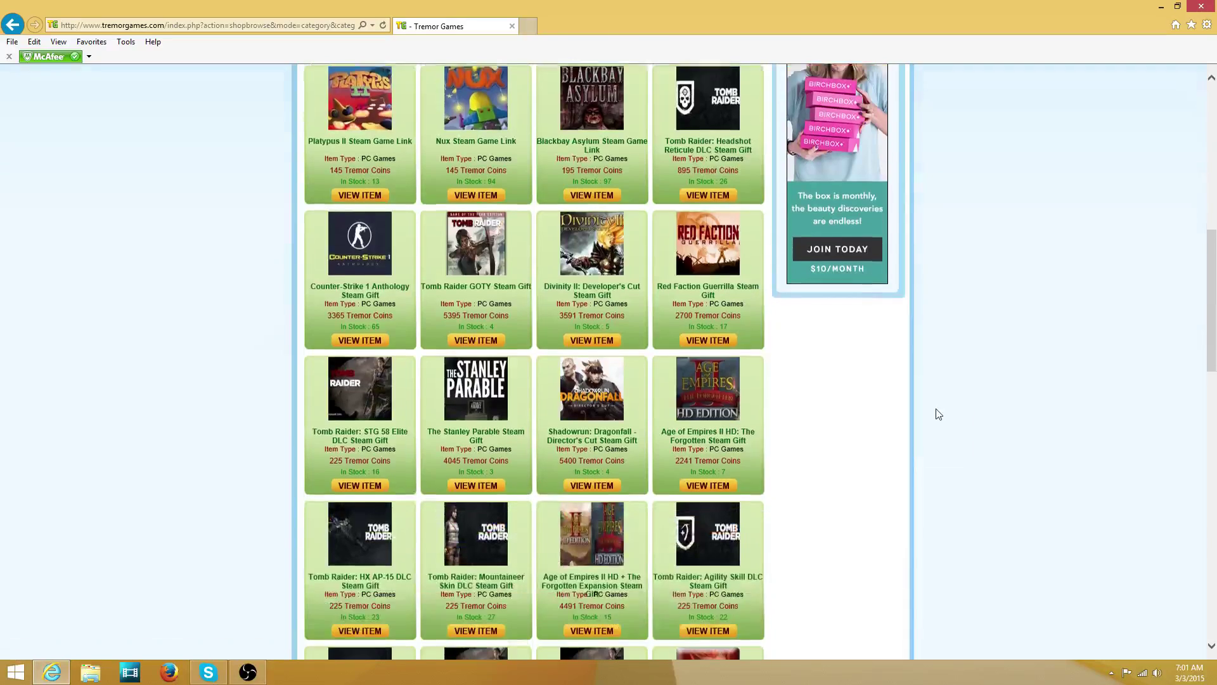
scroll(665, 475, down, 2)
scroll(773, 430, down, 1)
scroll(864, 381, down, 2)
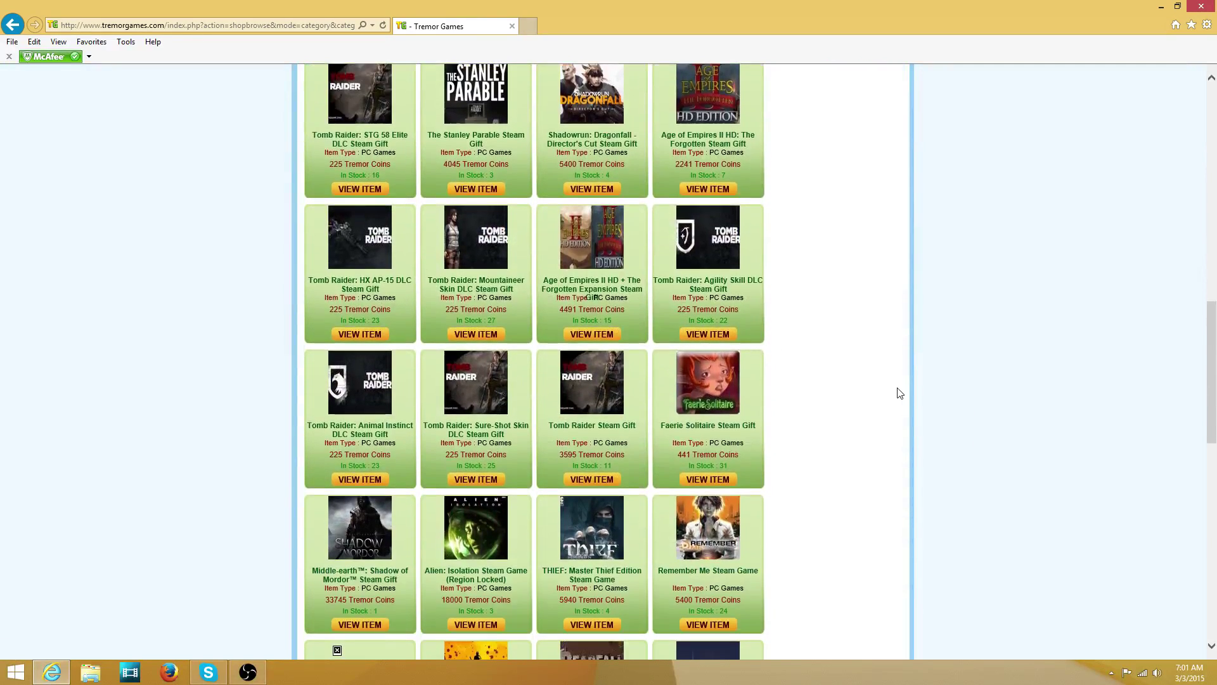
scroll(885, 391, down, 2)
scroll(900, 394, down, 1)
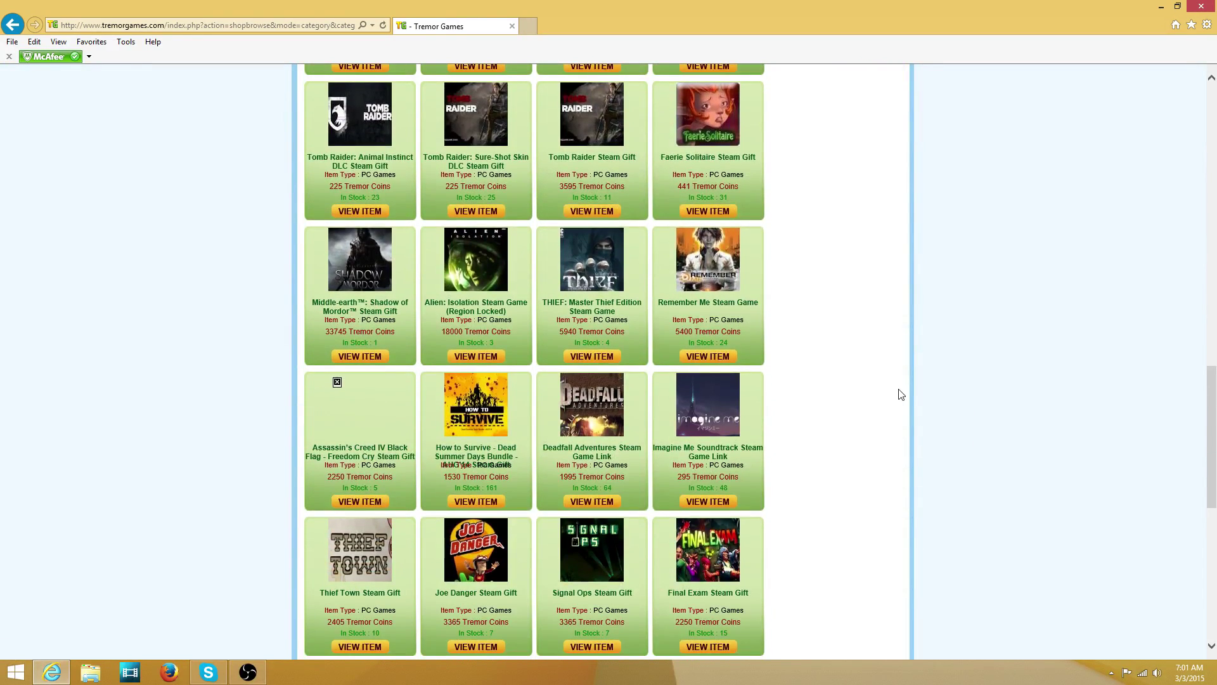
scroll(901, 395, down, 2)
scroll(899, 397, down, 1)
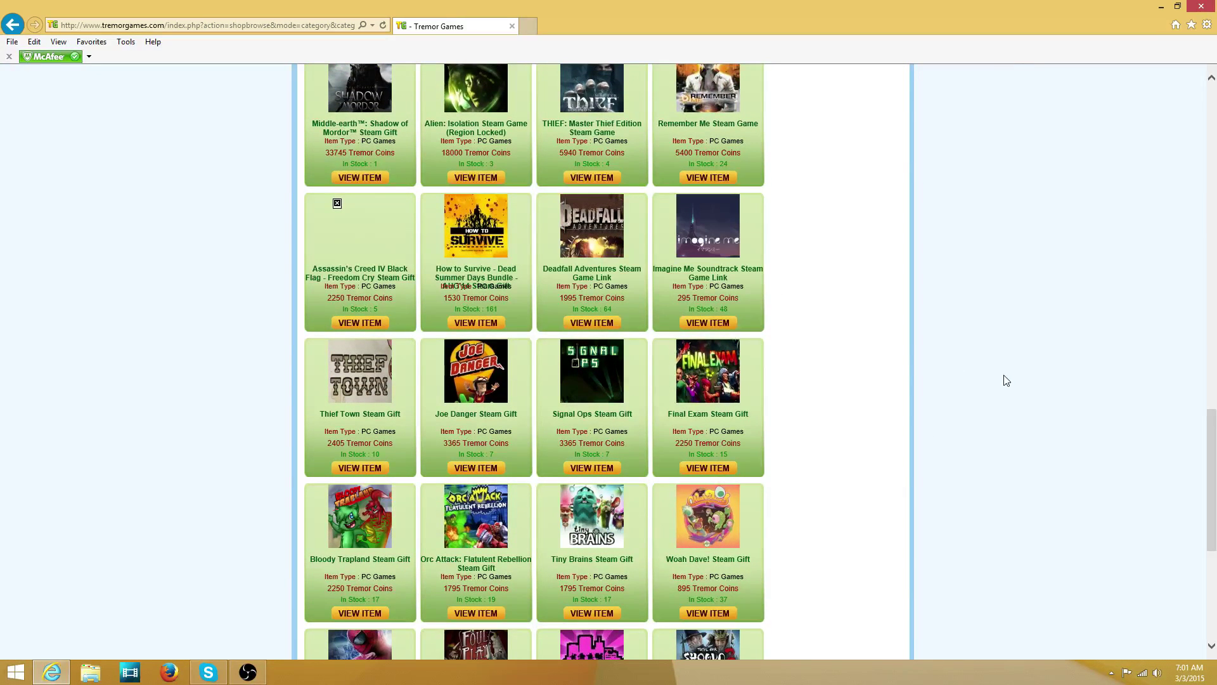
scroll(1007, 380, down, 2)
scroll(968, 378, down, 2)
scroll(966, 381, down, 1)
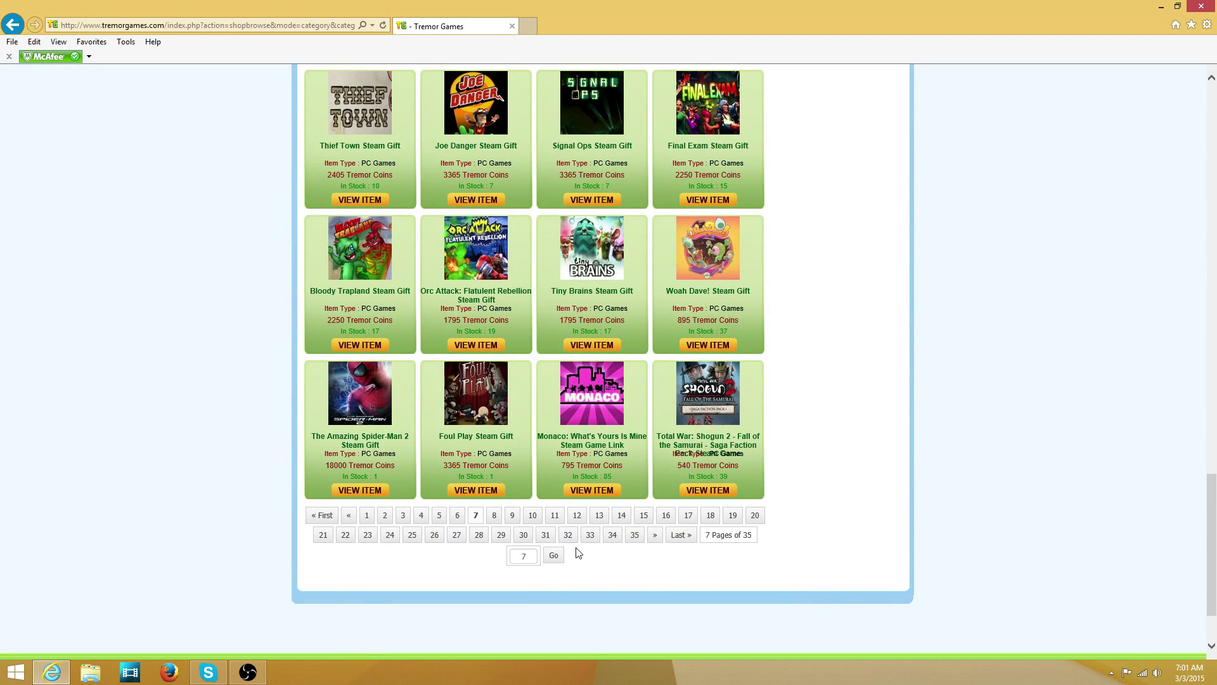
- Scroll through PC Games page 7 and go to page 8
click(494, 514)
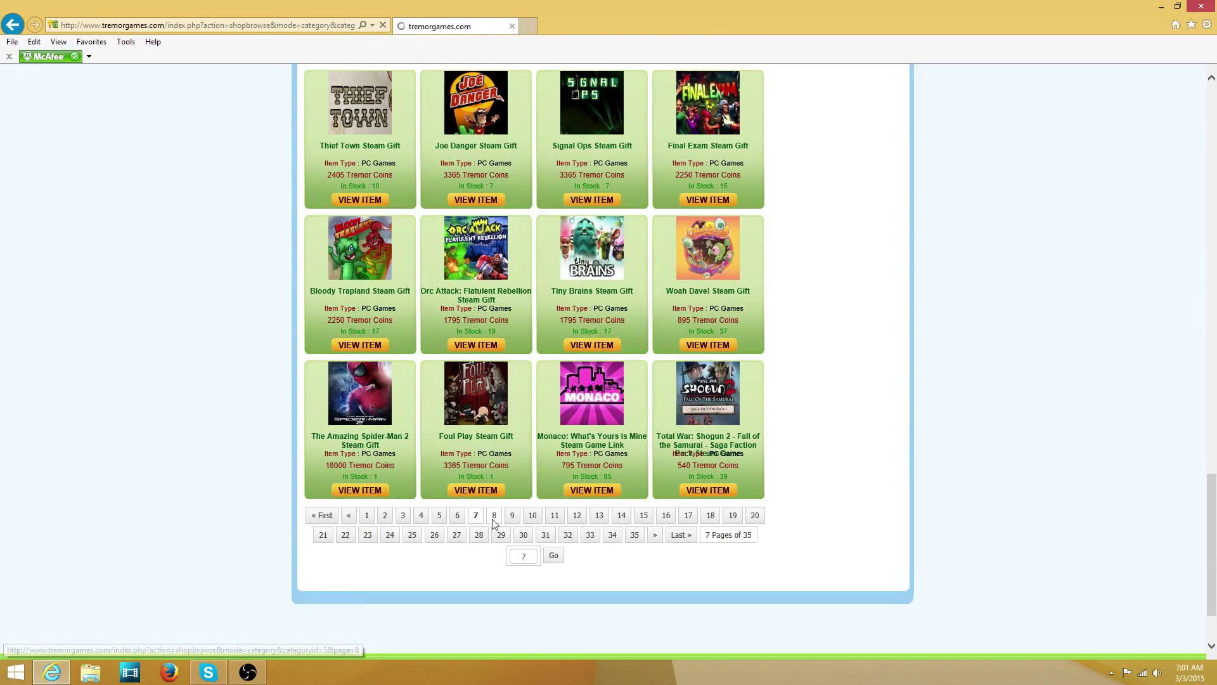
scroll(527, 503, down, 3)
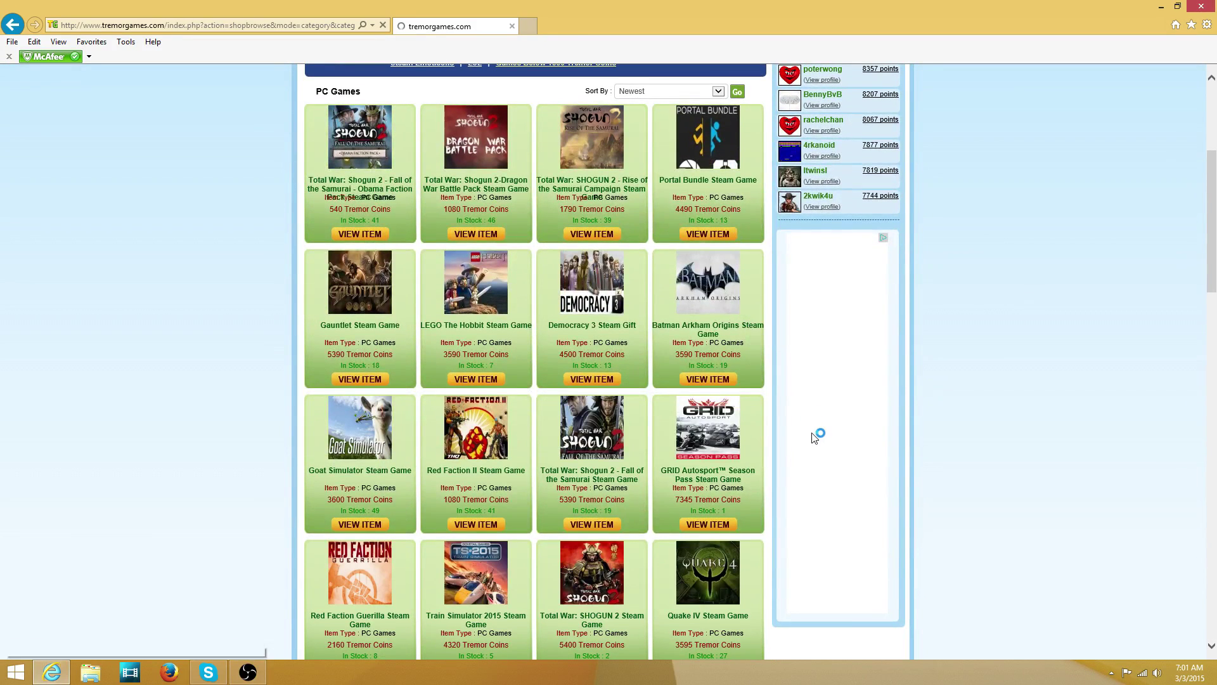
scroll(826, 438, down, 5)
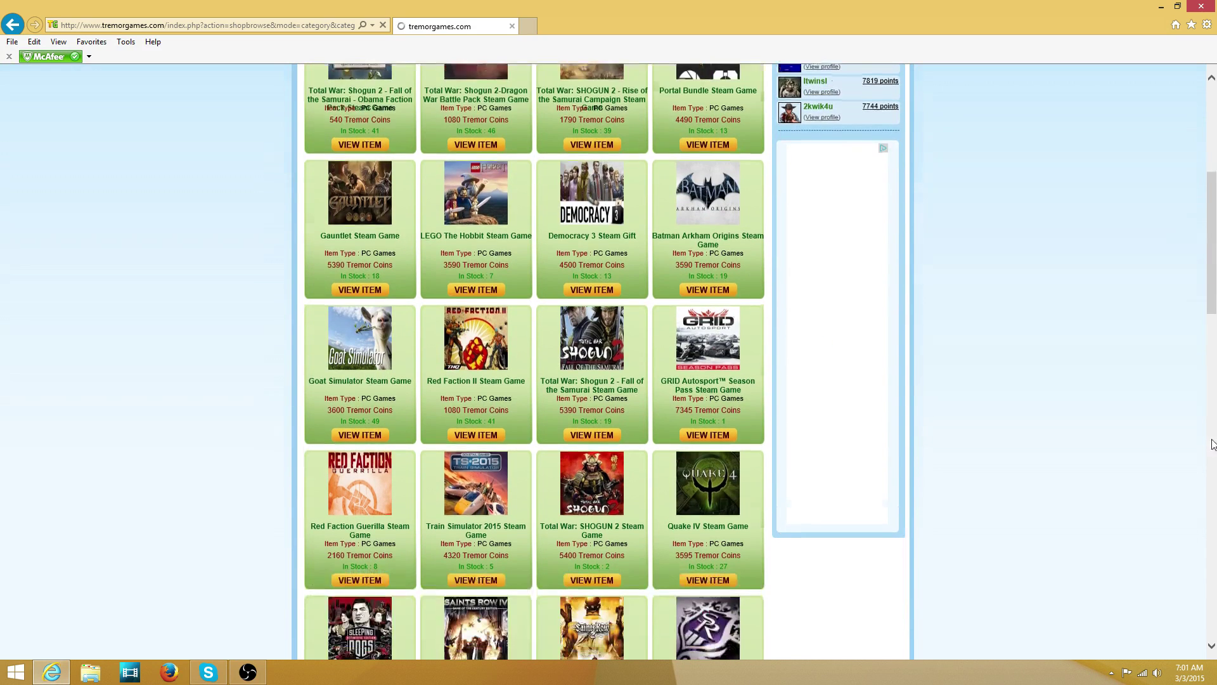
scroll(952, 441, down, 5)
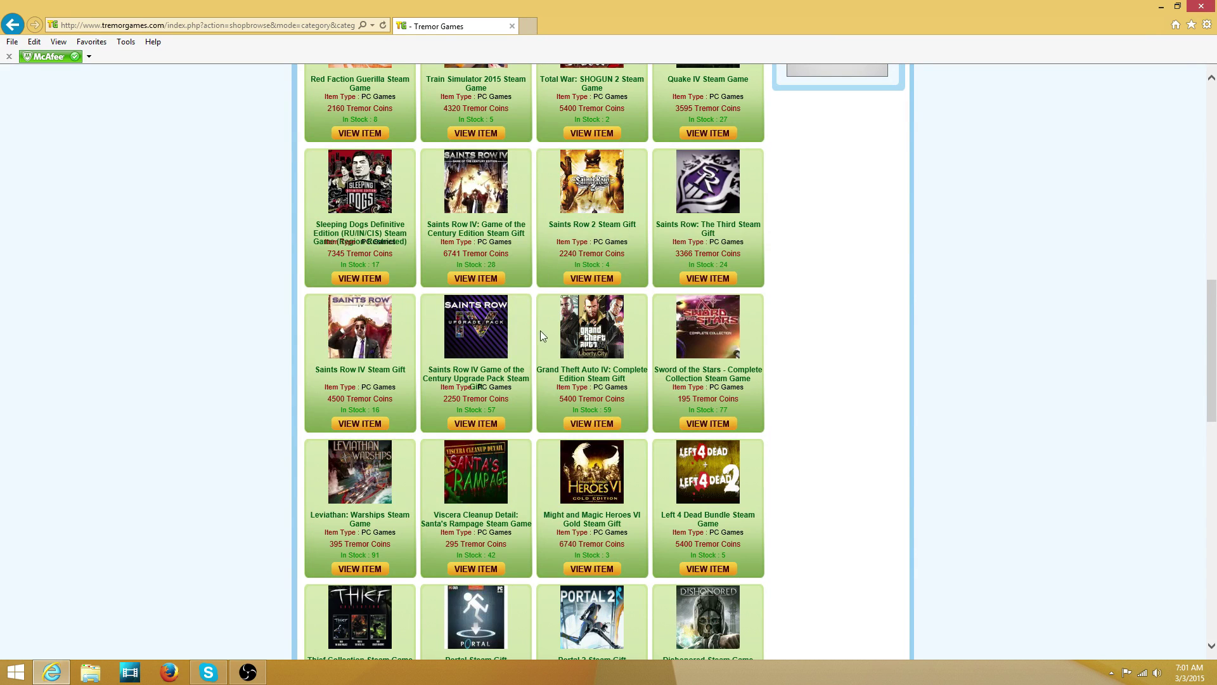
scroll(846, 377, down, 1)
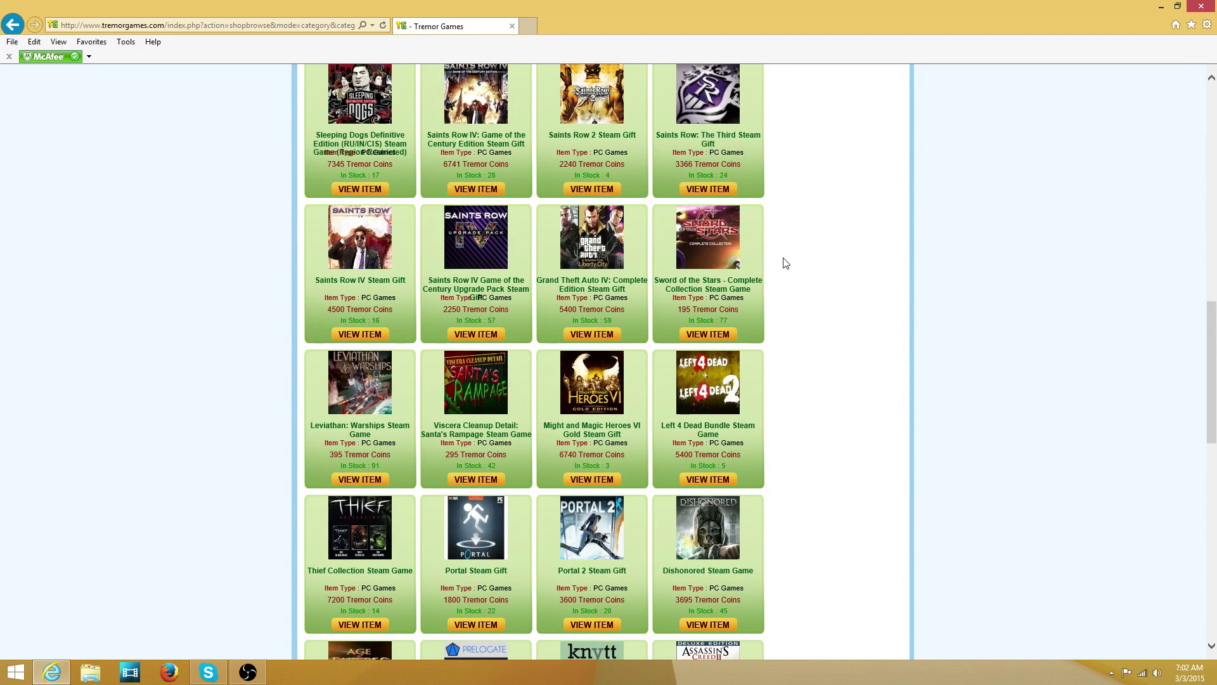
scroll(867, 267, down, 1)
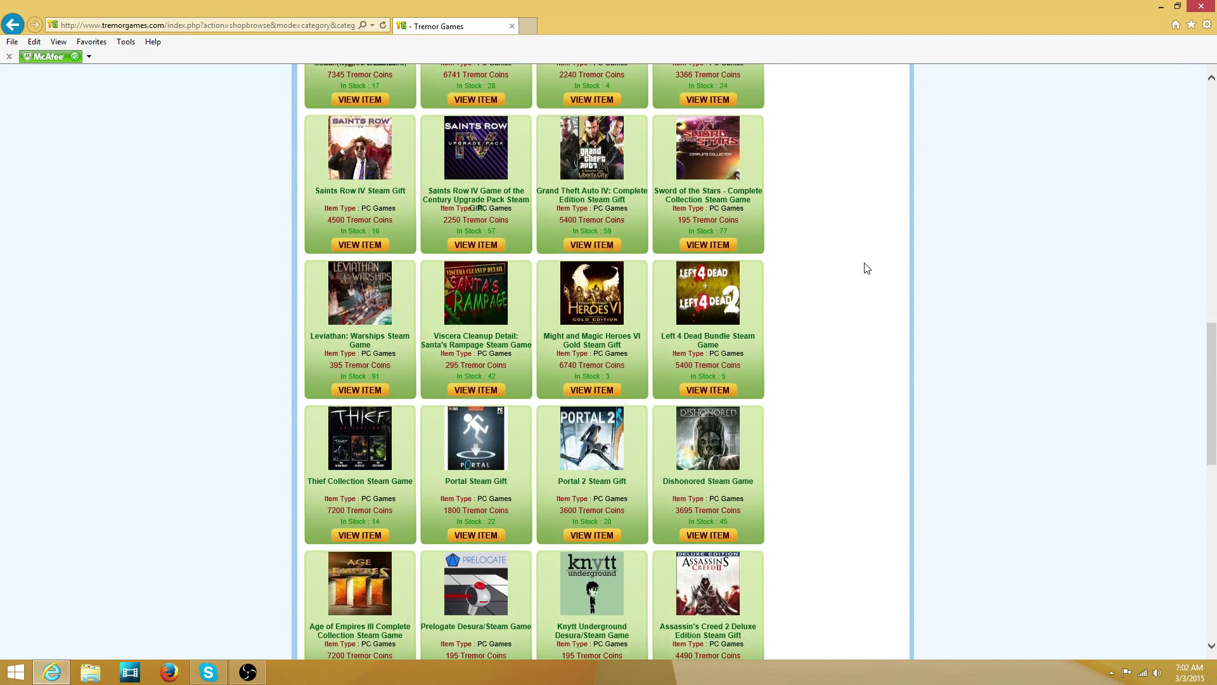
scroll(856, 273, down, 1)
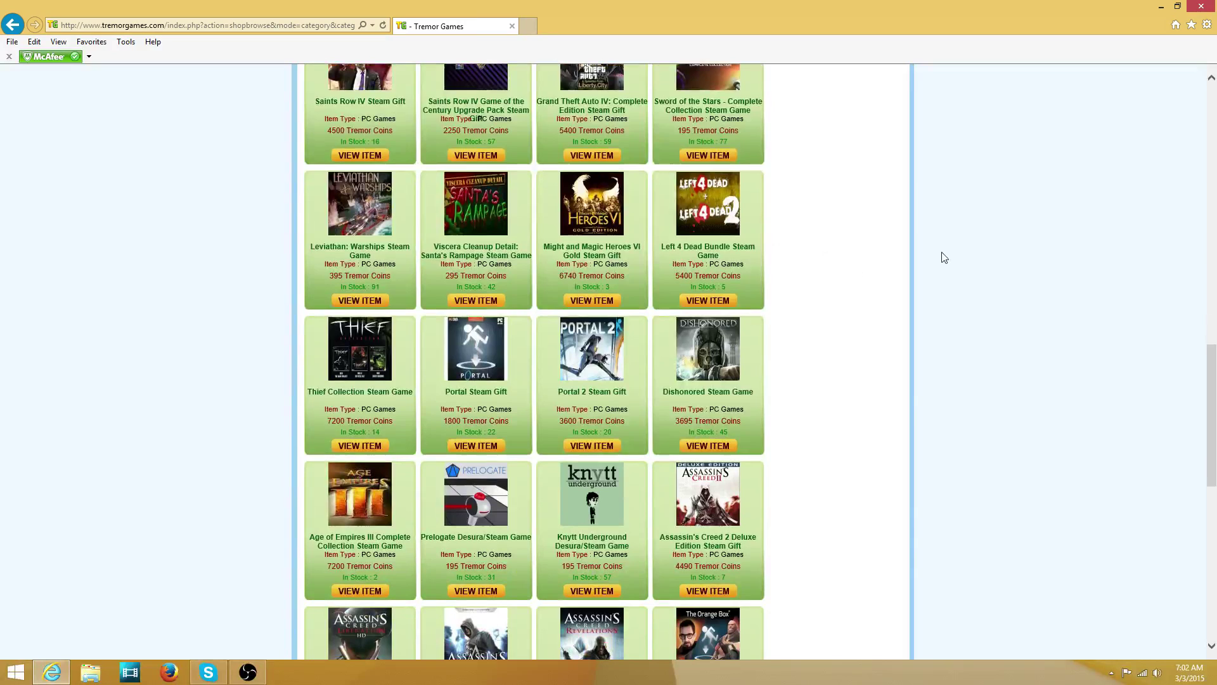
scroll(943, 257, down, 1)
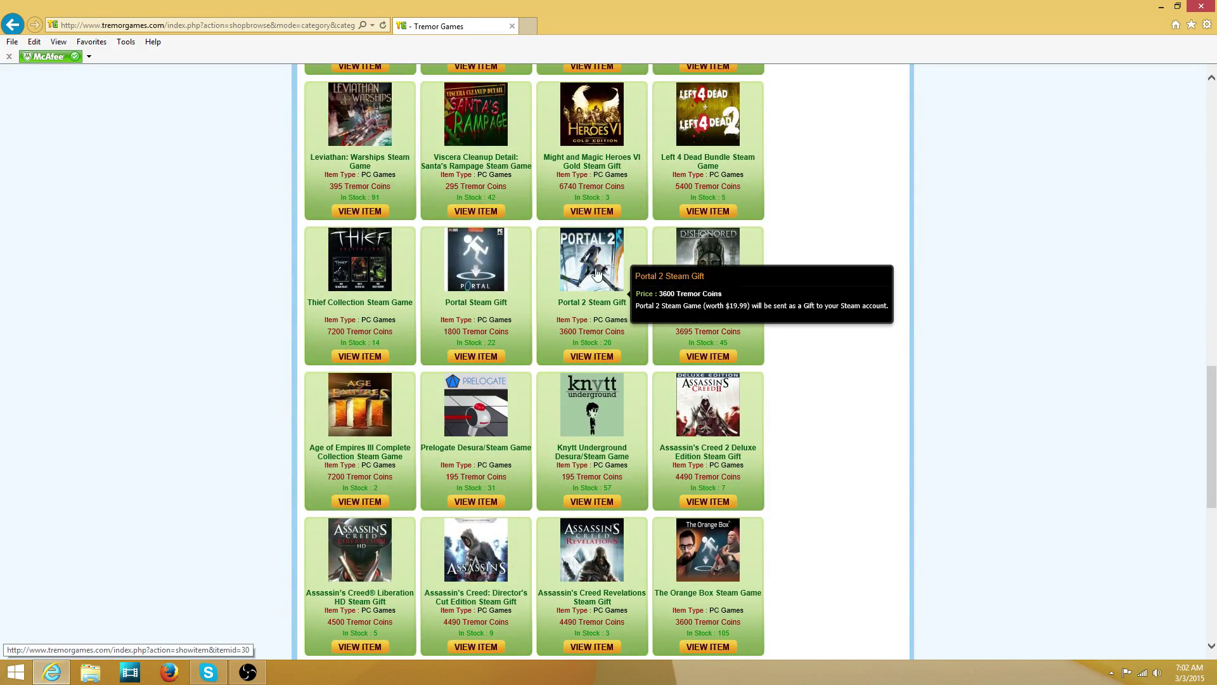
scroll(880, 311, down, 1)
scroll(856, 314, down, 1)
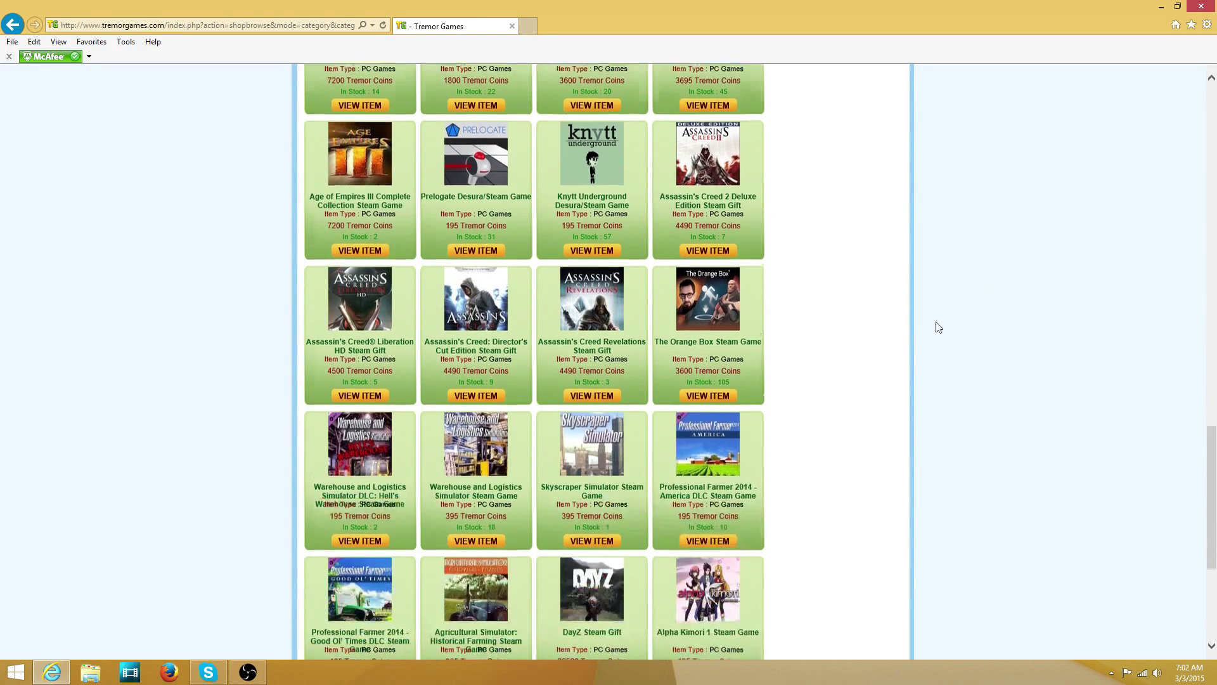
scroll(808, 286, down, 1)
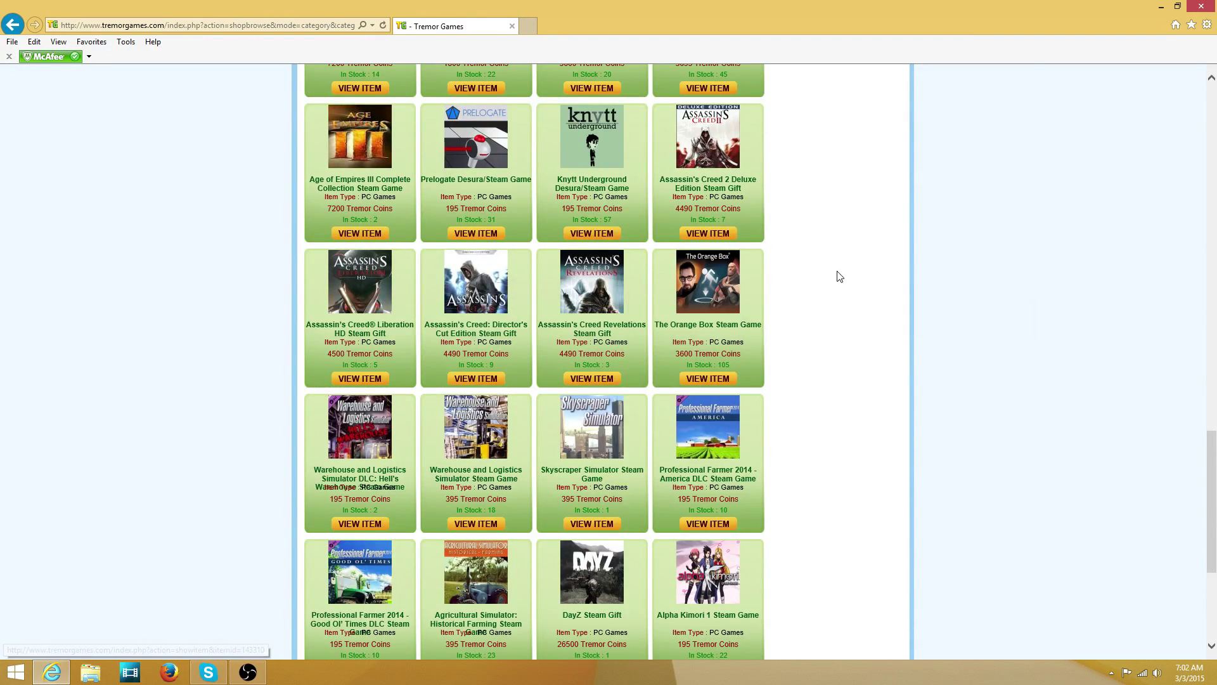
scroll(829, 282, down, 3)
scroll(828, 282, down, 1)
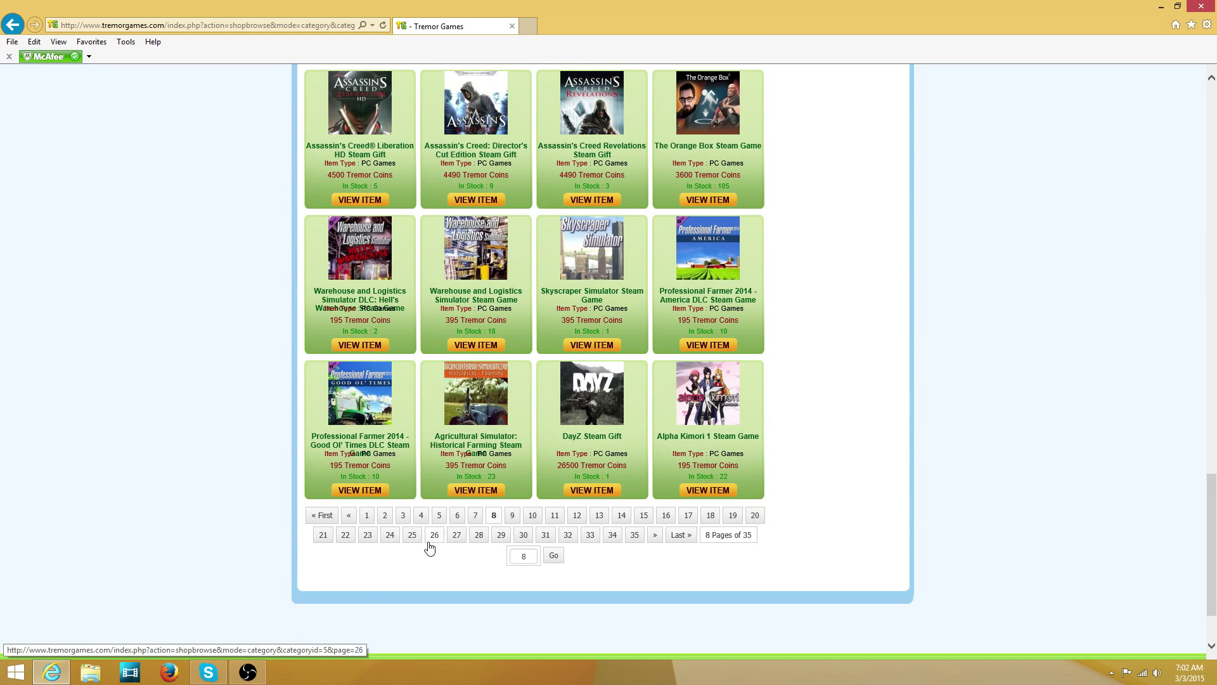
- Browse PC Games page 8 to the end and go to page 9
click(513, 515)
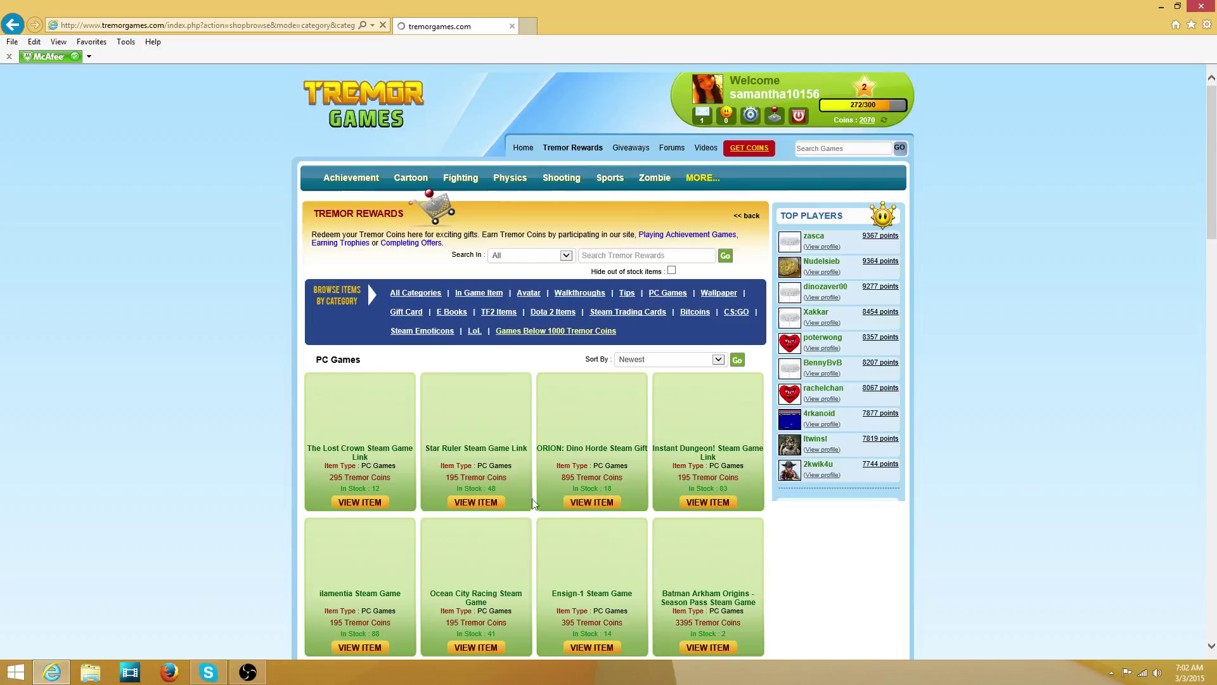
scroll(1055, 364, down, 3)
scroll(1048, 367, down, 3)
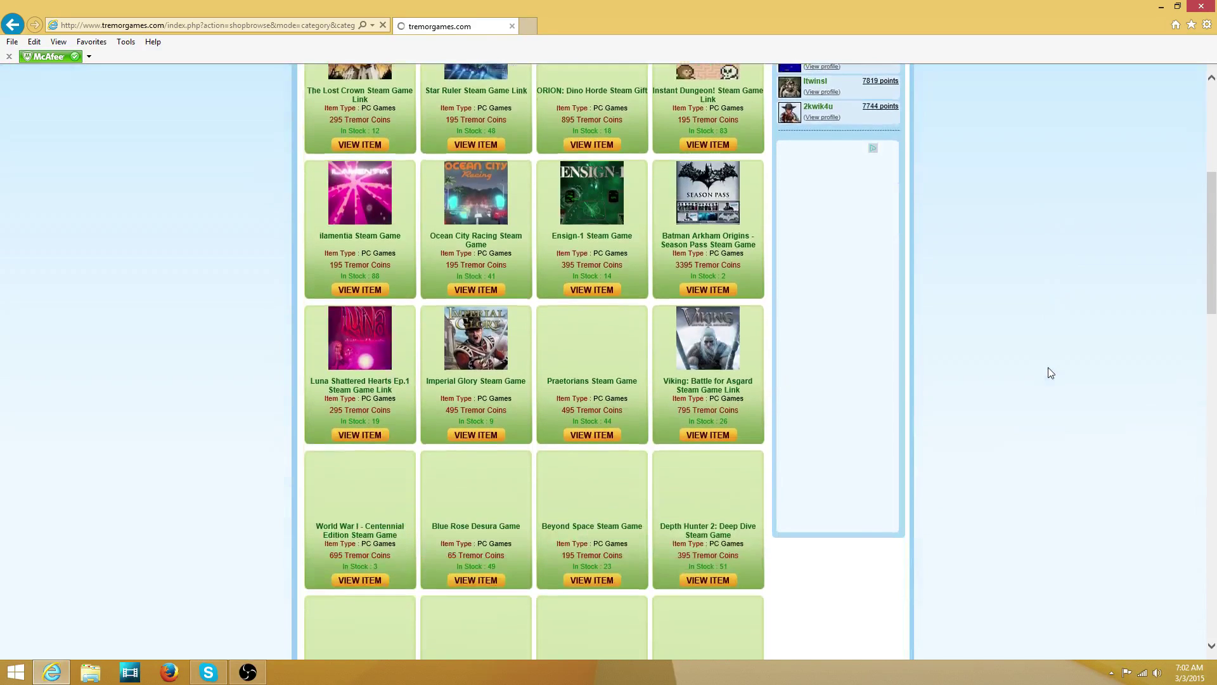
scroll(1036, 374, down, 3)
scroll(1037, 375, down, 3)
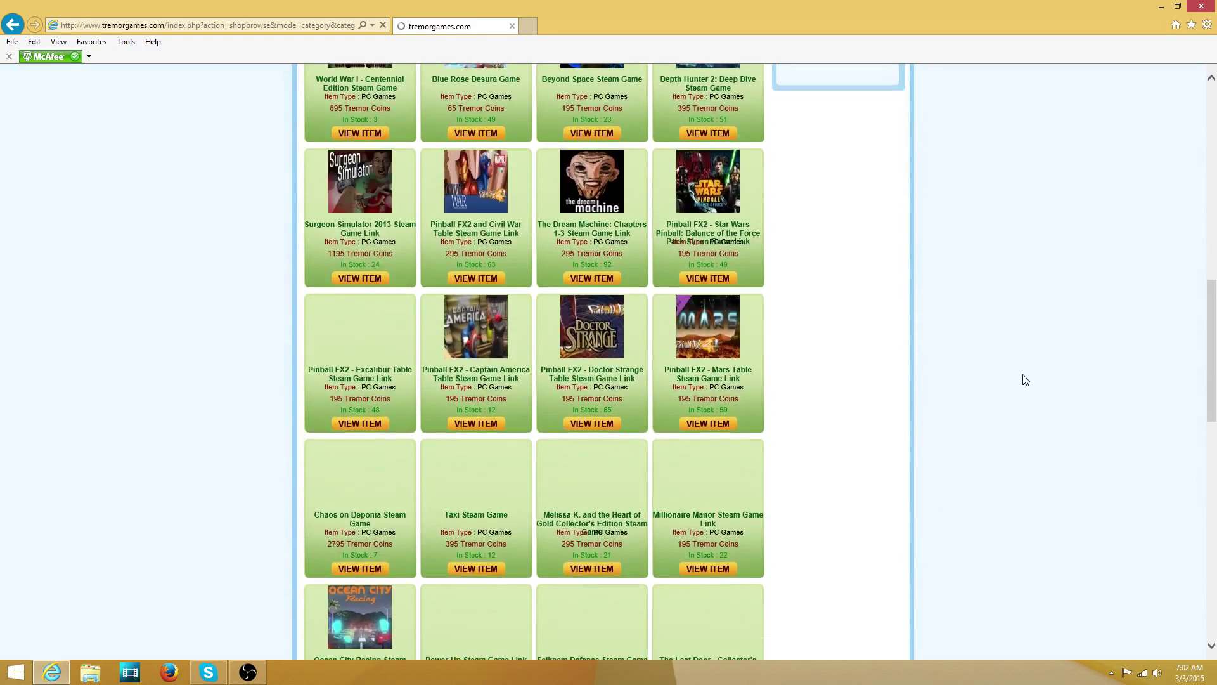
scroll(1025, 380, down, 3)
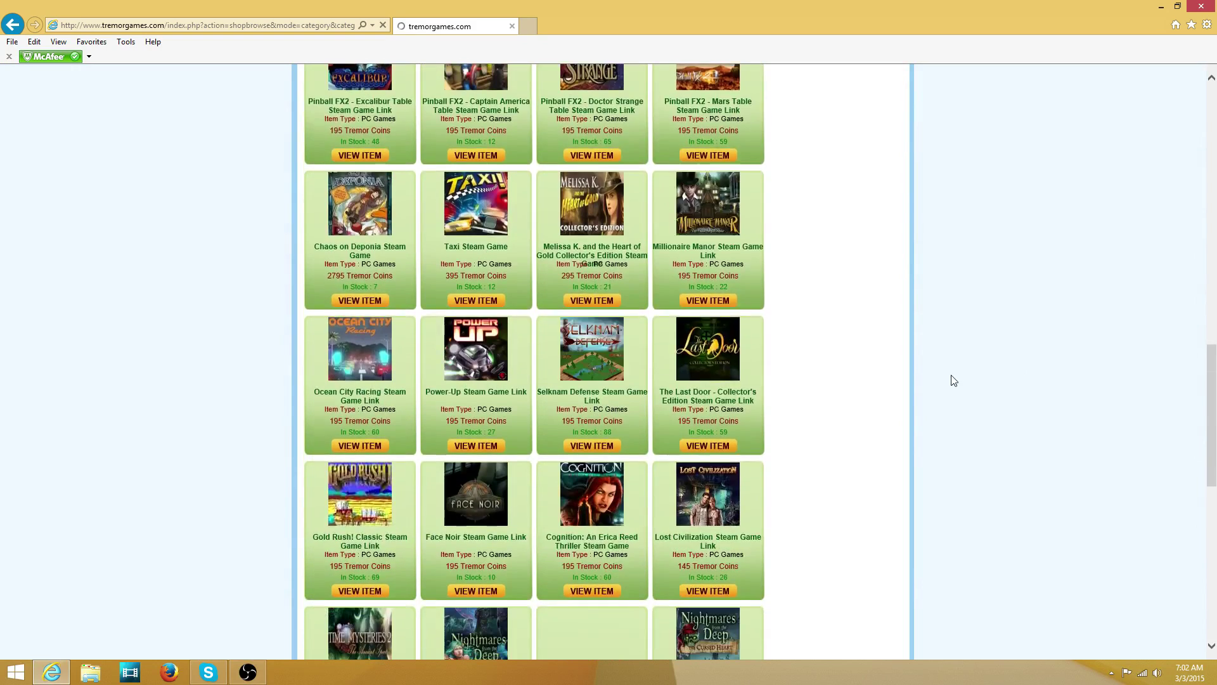
scroll(1025, 380, down, 3)
scroll(951, 400, down, 3)
scroll(933, 428, down, 3)
click(932, 427)
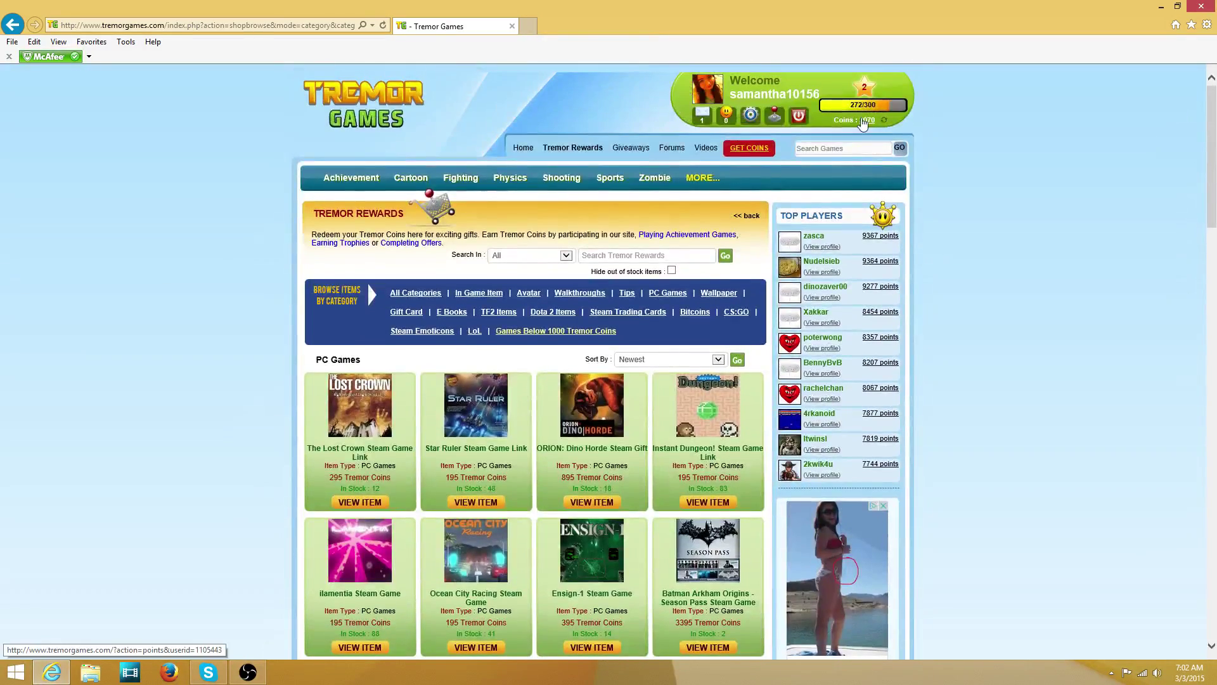
- View the Coins earnings history, then open the account's own profile page
click(861, 121)
scroll(718, 181, up, 2)
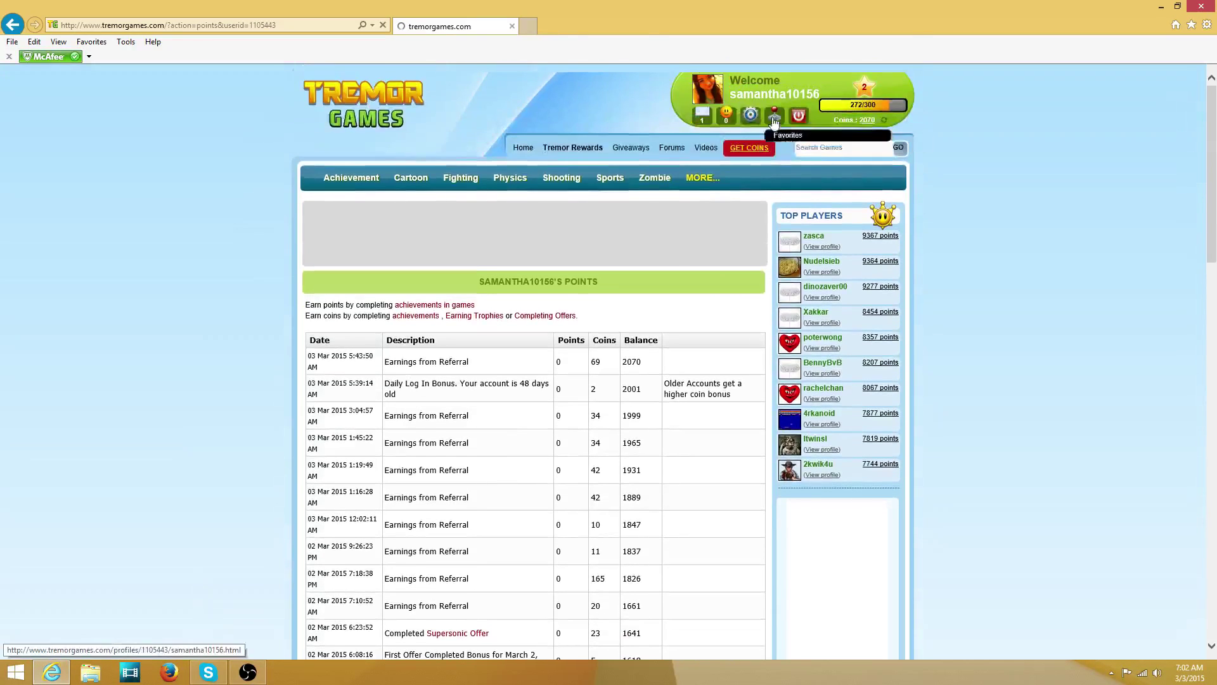
click(712, 91)
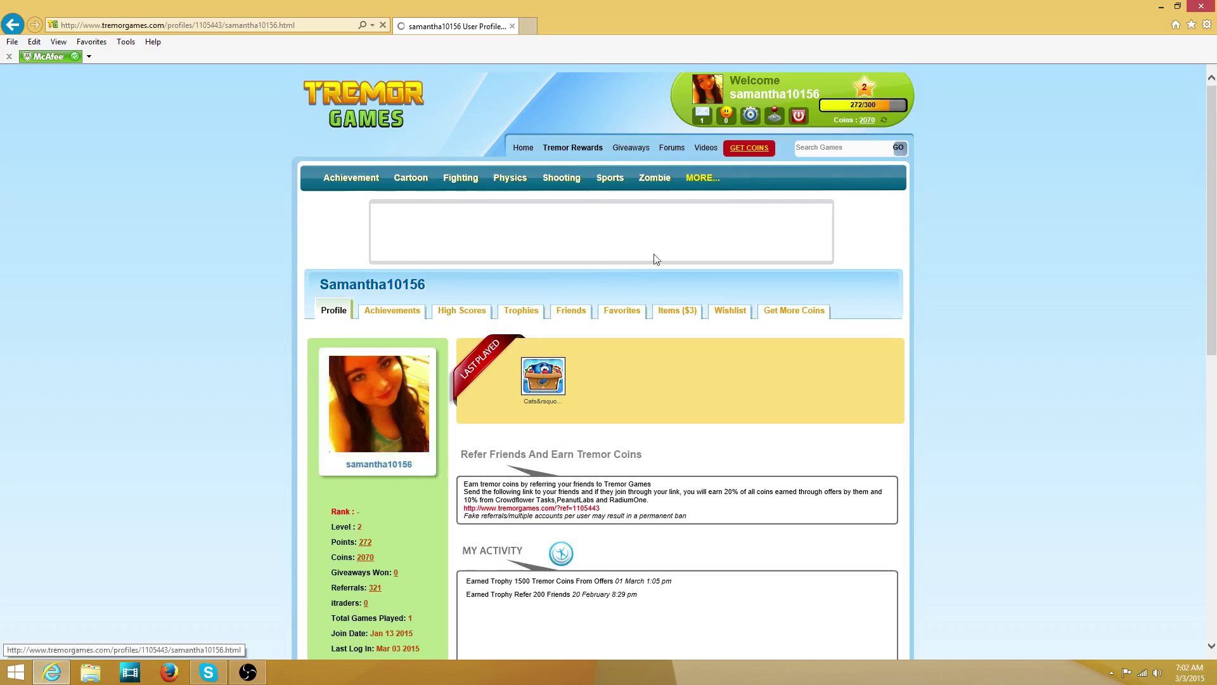
scroll(536, 340, down, 3)
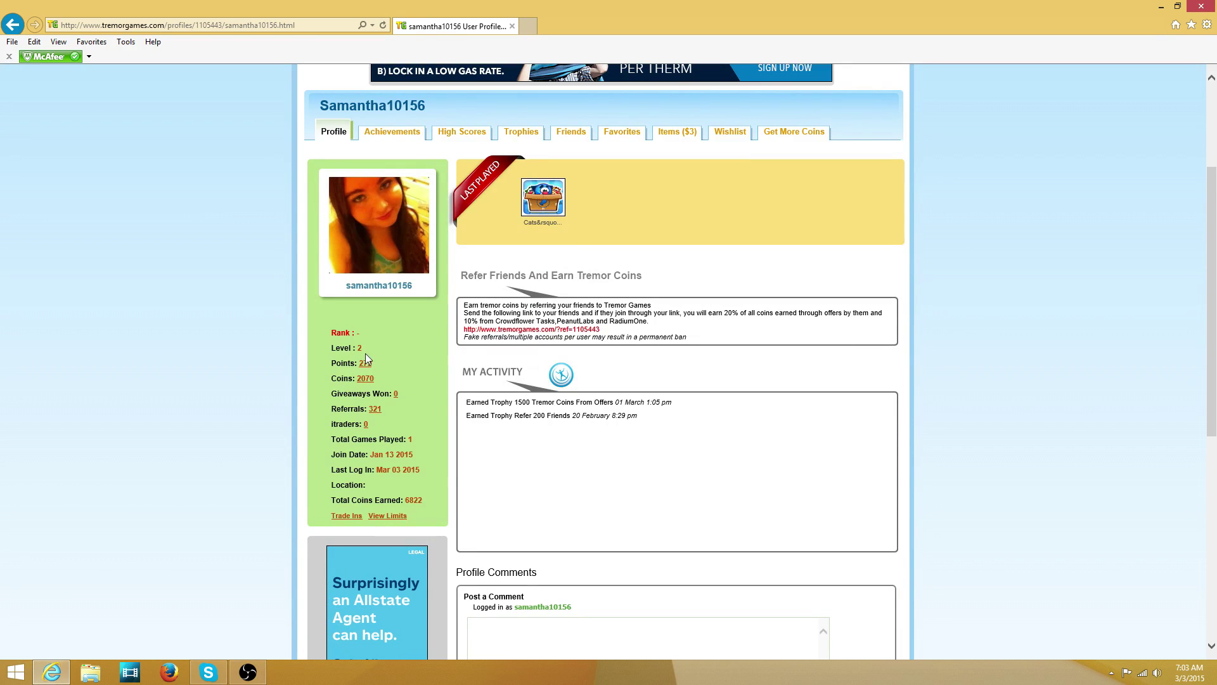
- Show the profile's Items tab listing two Winter Offensive Case Keys
click(676, 136)
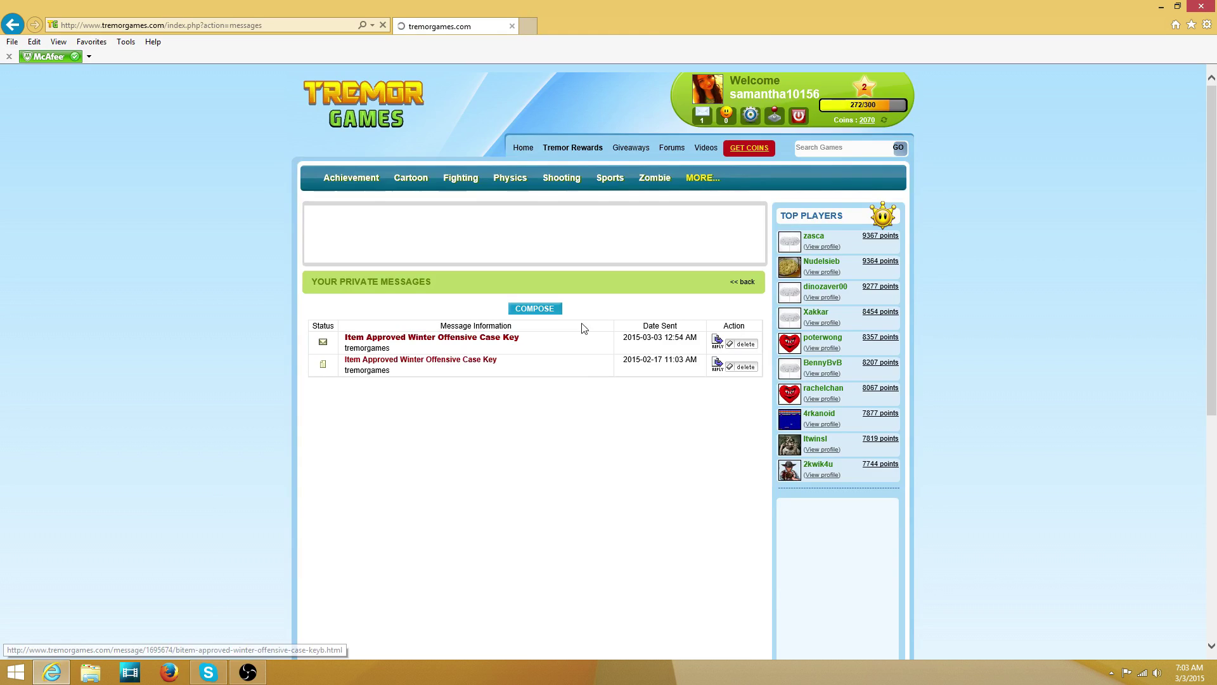
scroll(504, 410, down, 1)
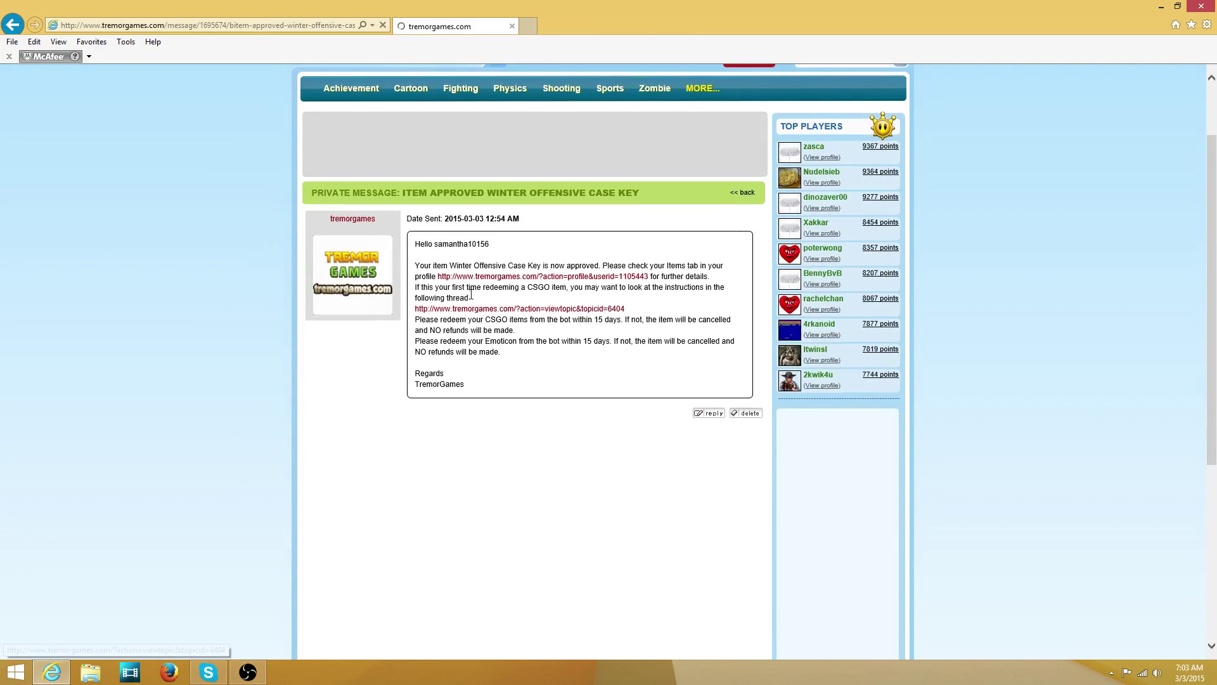
scroll(449, 298, up, 2)
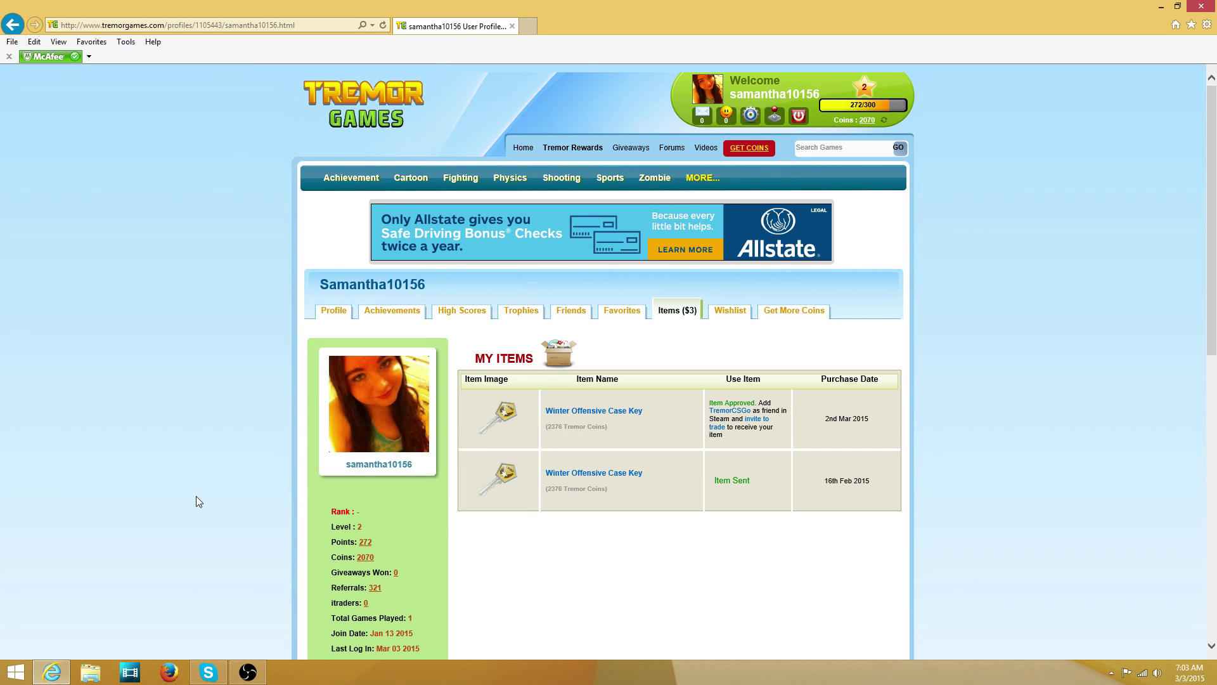
scroll(208, 496, down, 2)
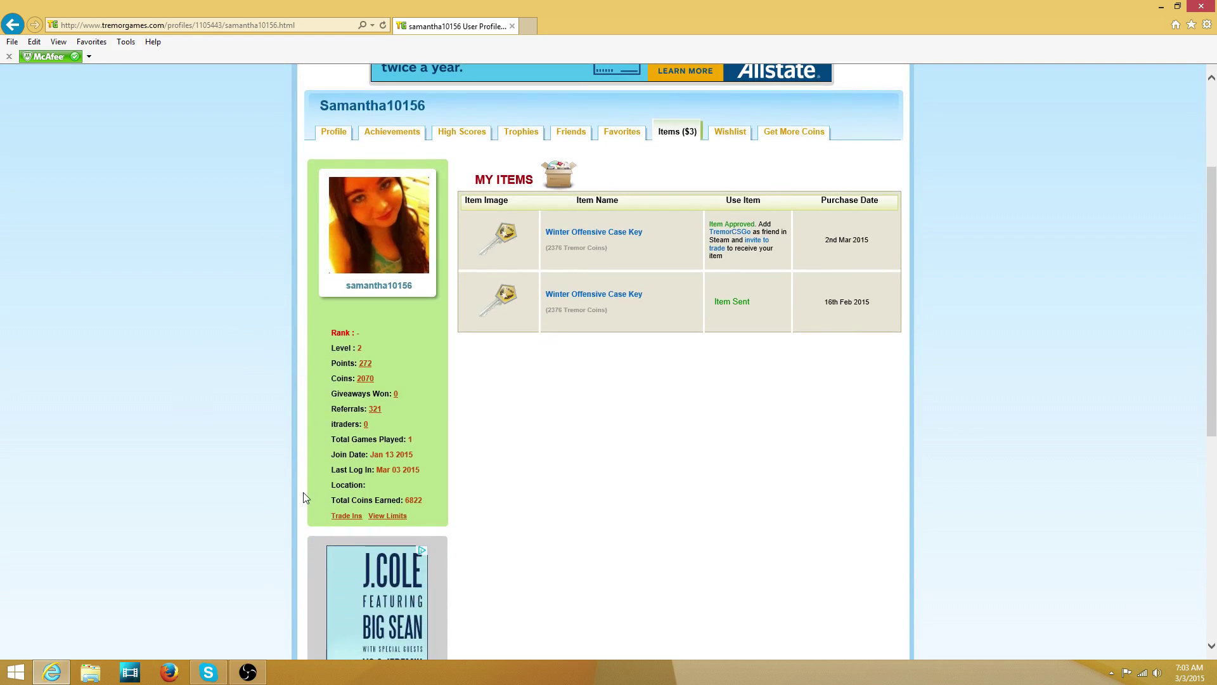
scroll(441, 296, up, 2)
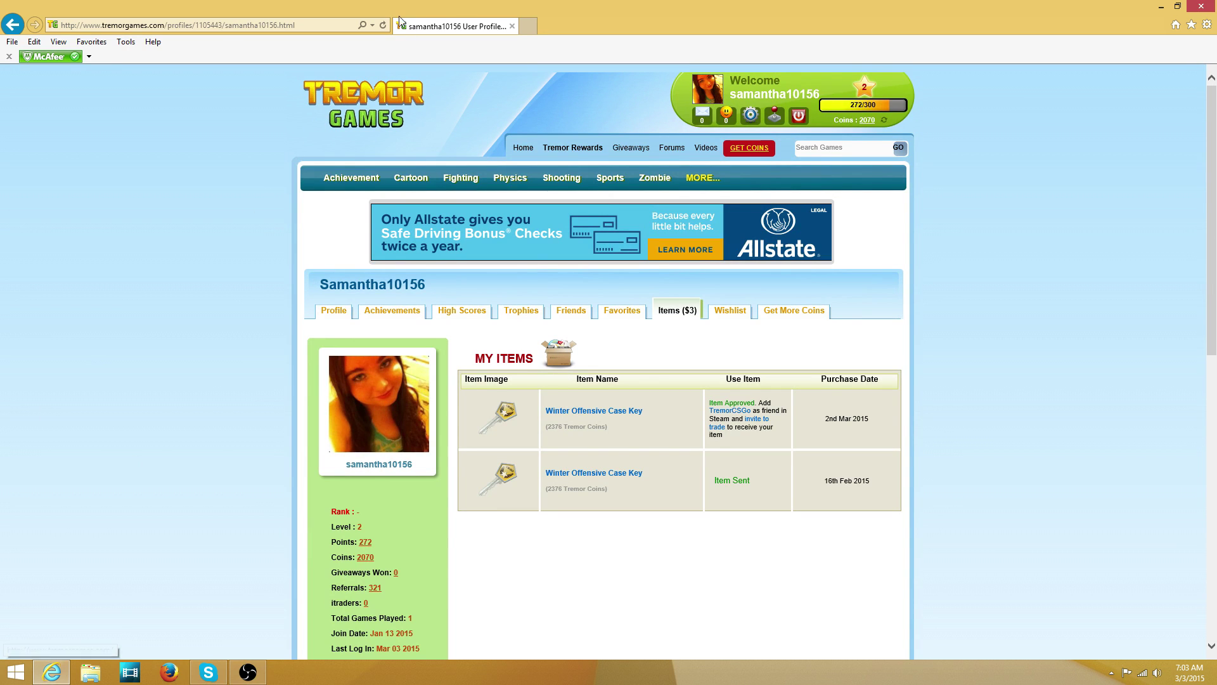
- Visit Tremor Rewards' In Game Item, TF2 Items, Steam Trading Cards and CS:GO categories
click(571, 147)
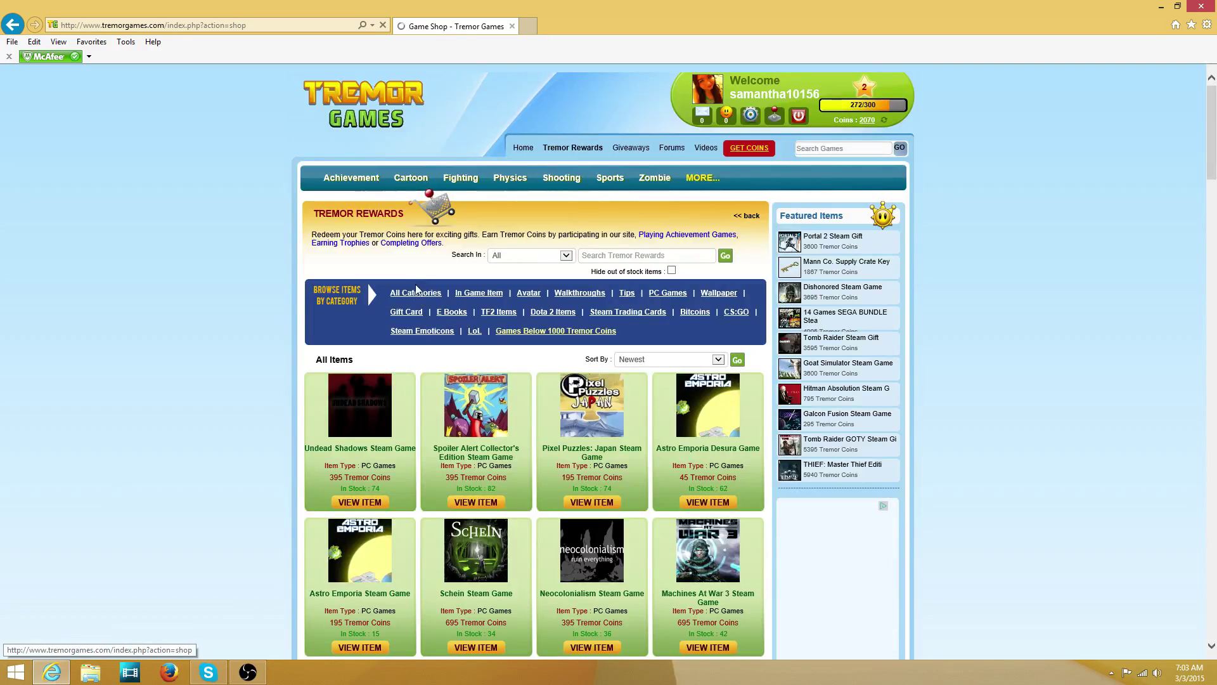
click(490, 296)
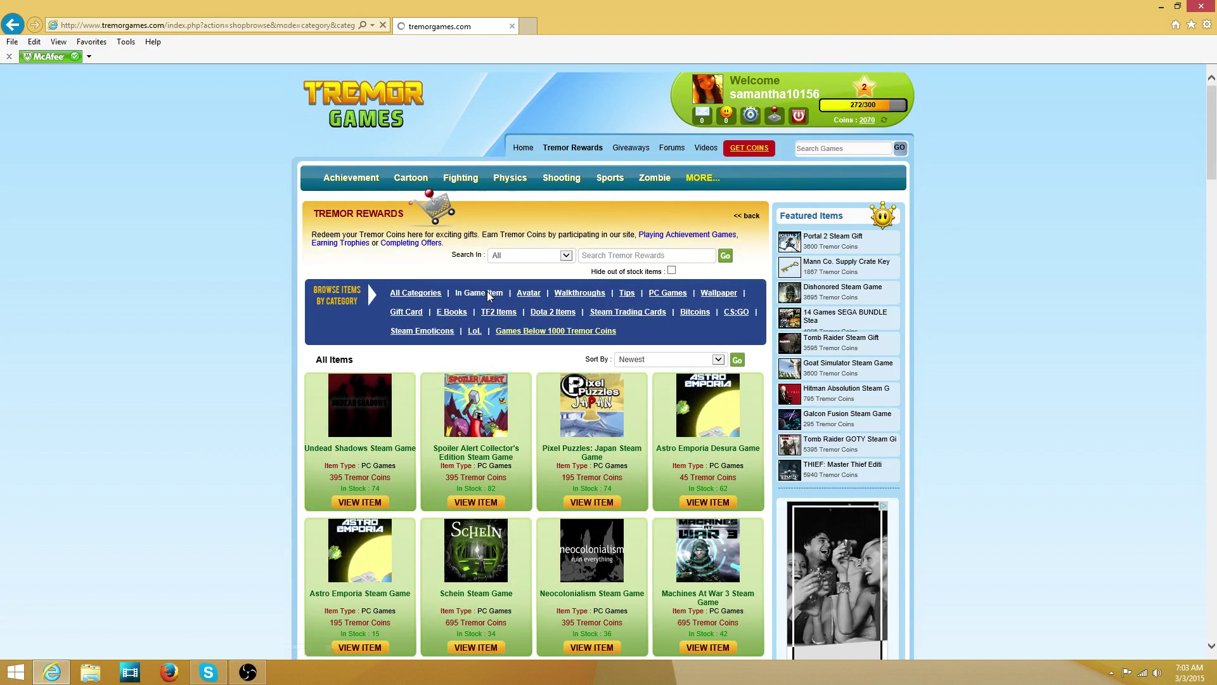
scroll(564, 285, down, 1)
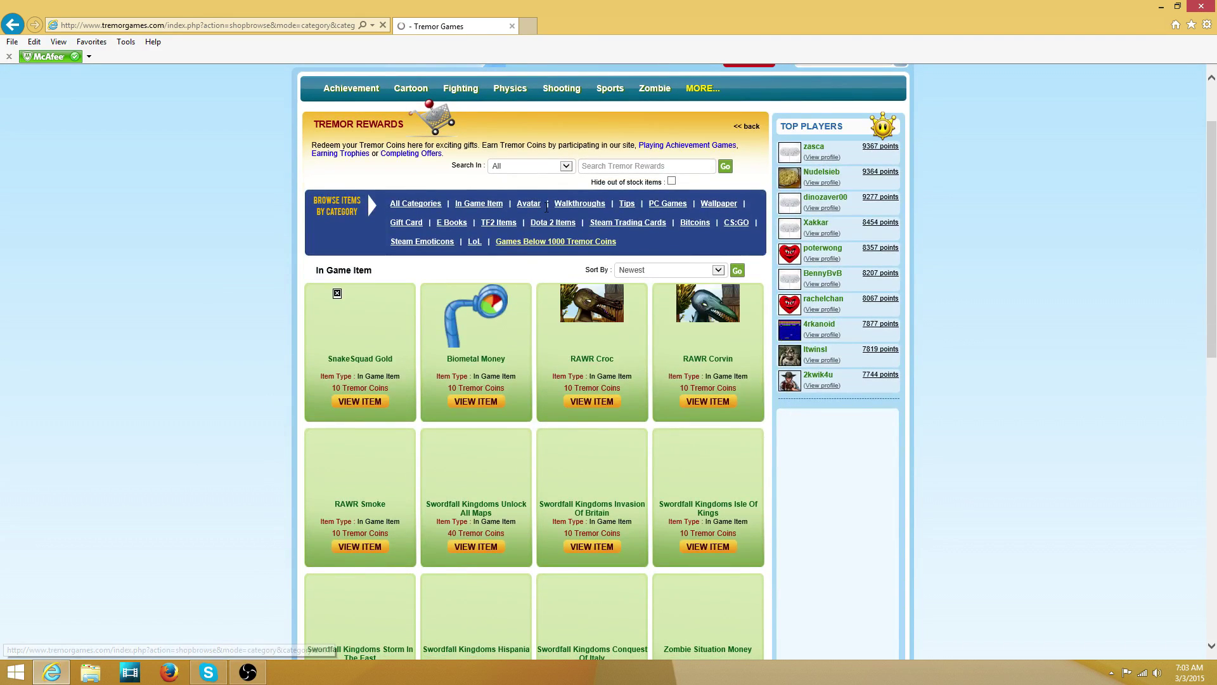
click(607, 245)
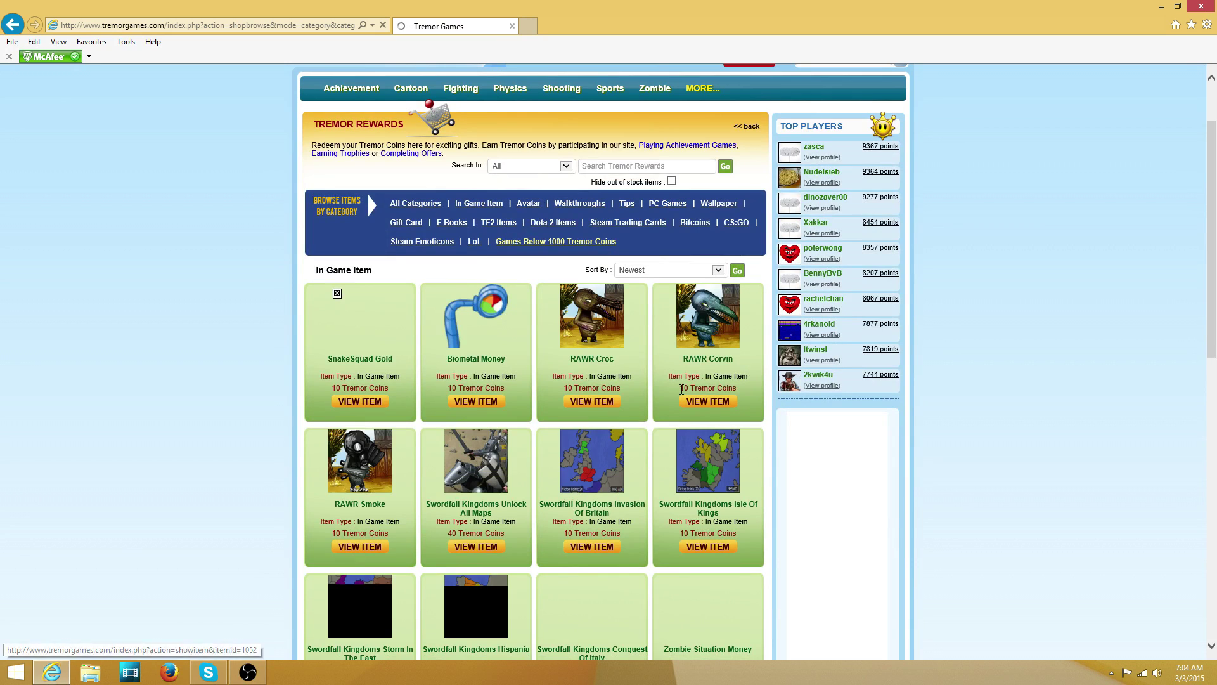
scroll(571, 312, down, 1)
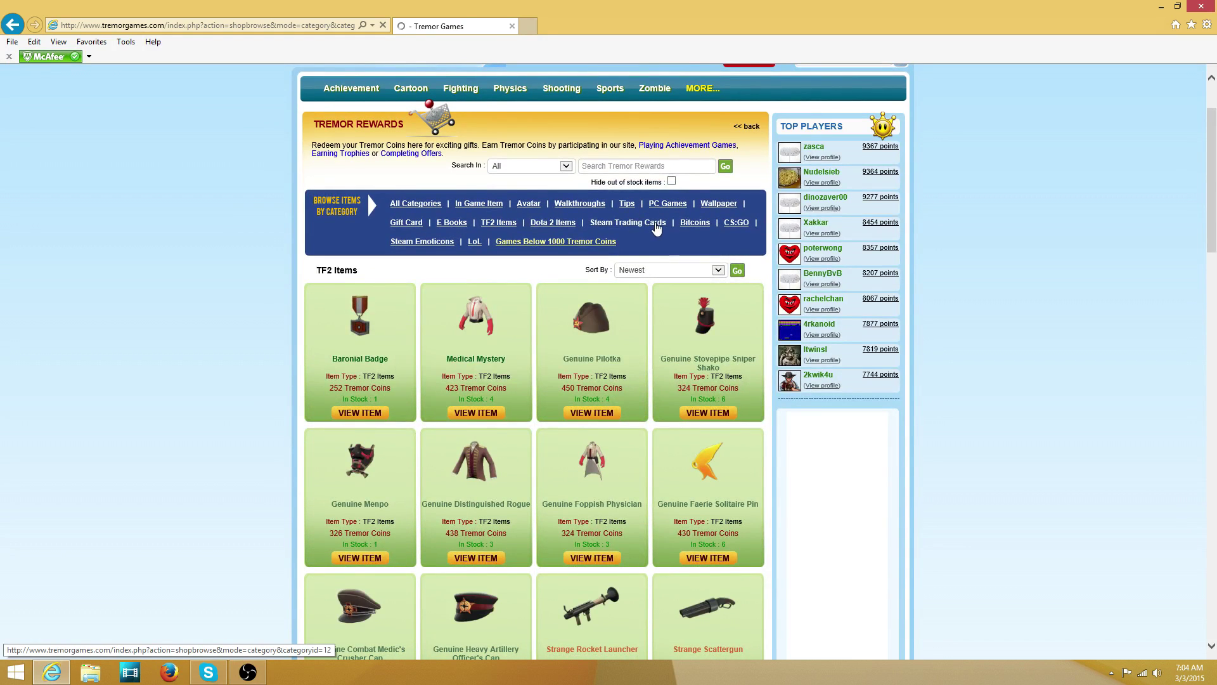
click(657, 227)
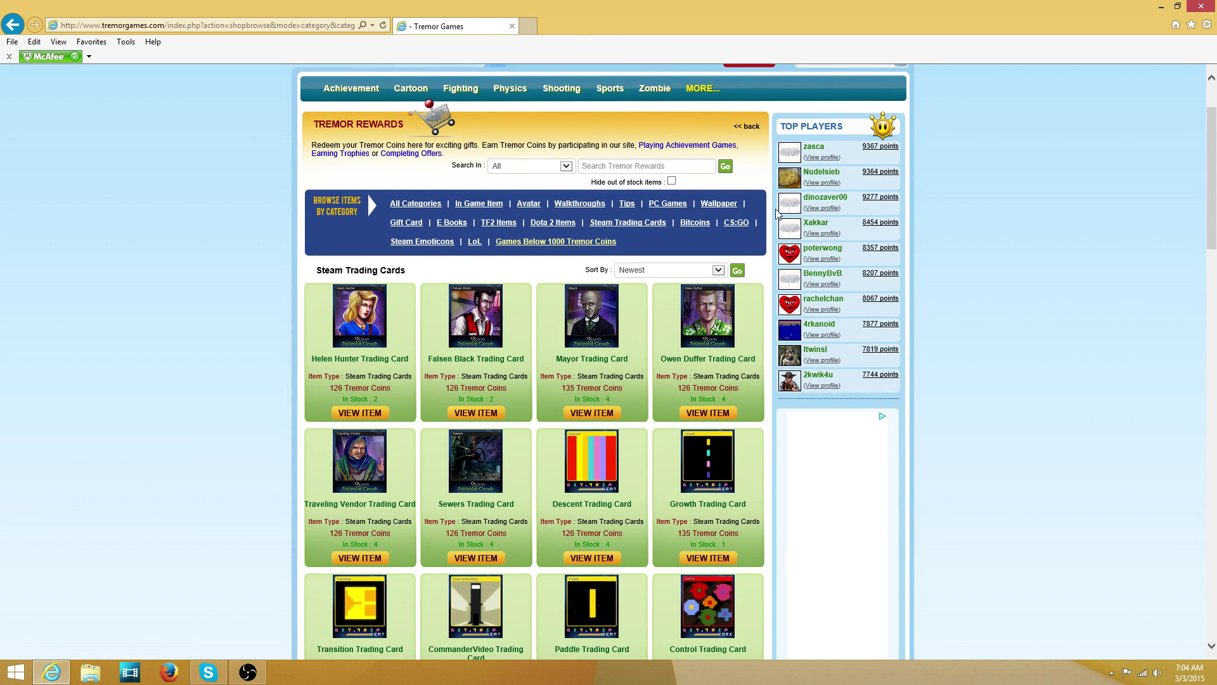
click(740, 221)
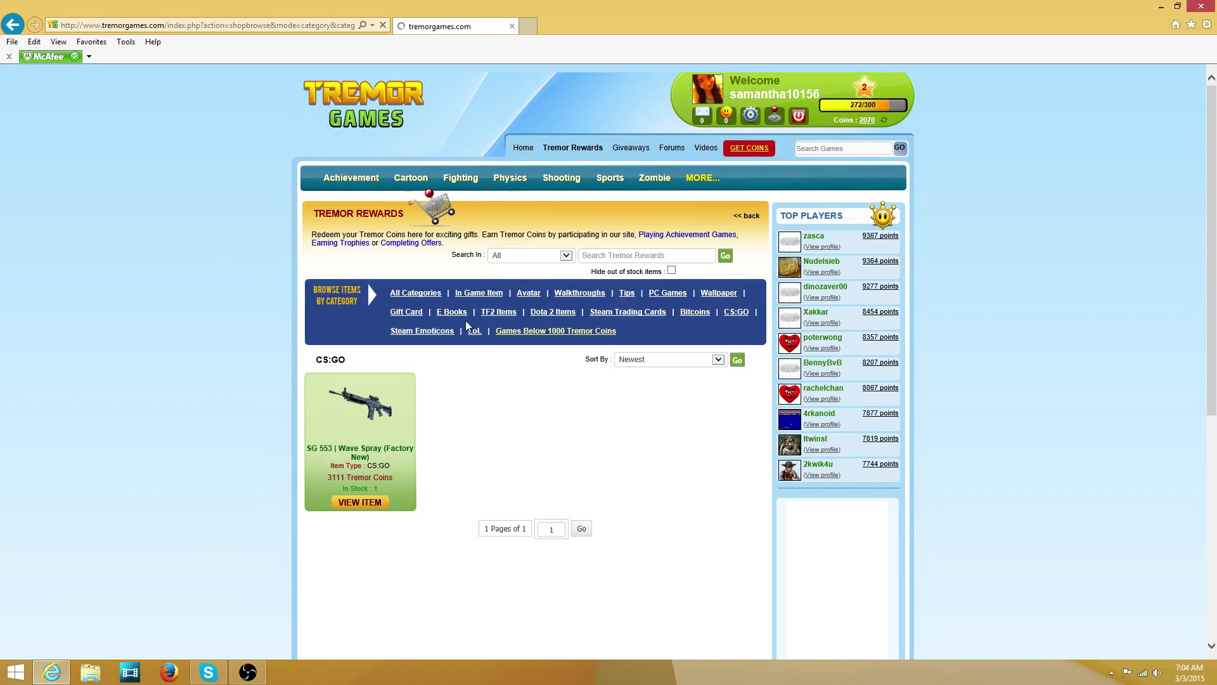
- Browse the LoL skins rewards and return to the top of the listing
click(473, 338)
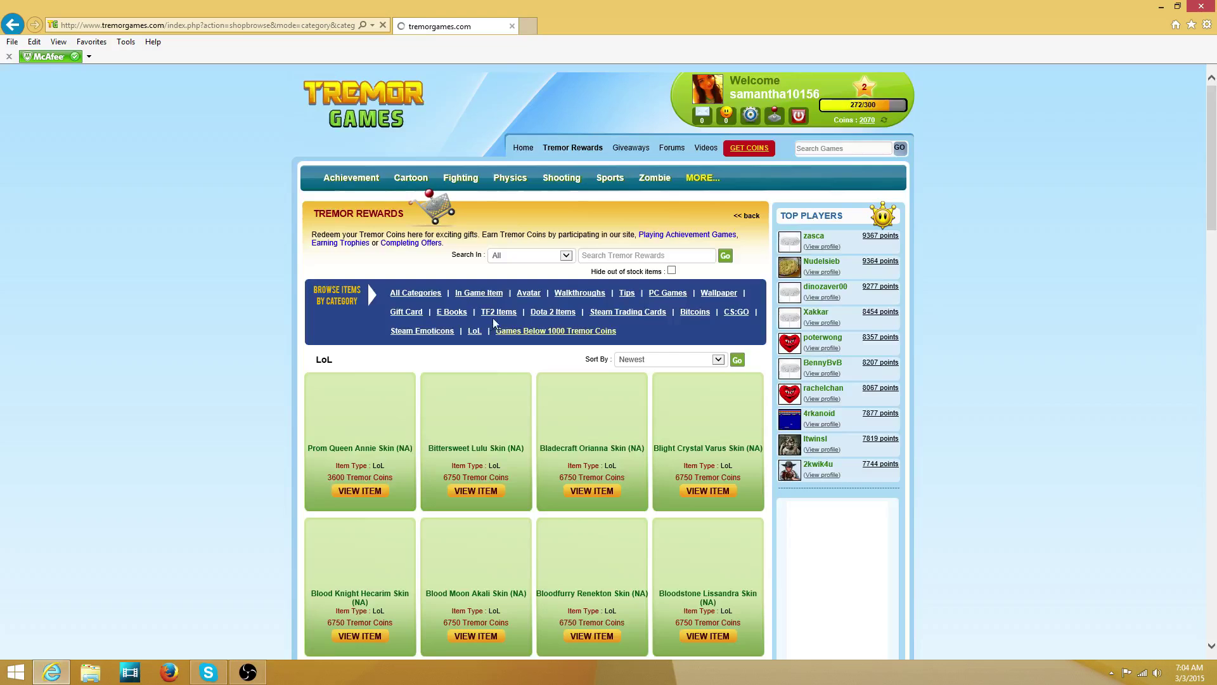
scroll(495, 323, down, 2)
right_click(516, 287)
click(211, 317)
scroll(211, 316, down, 1)
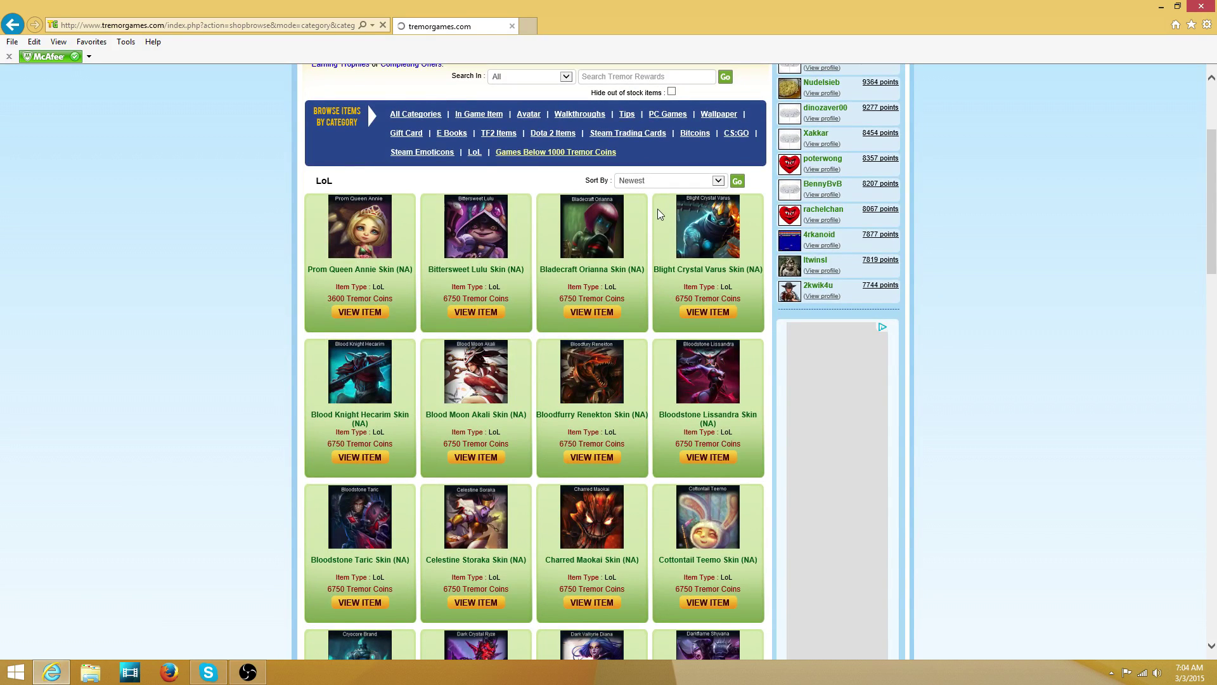
scroll(657, 202, down, 3)
scroll(657, 202, down, 3)
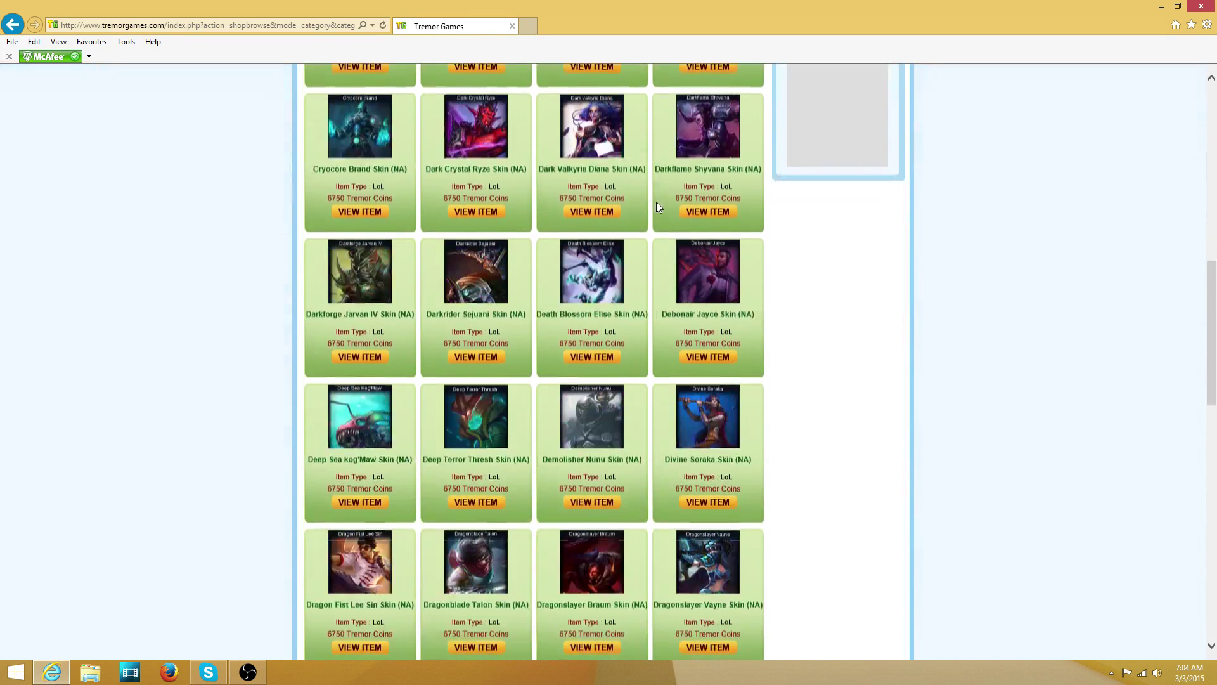
key(Home)
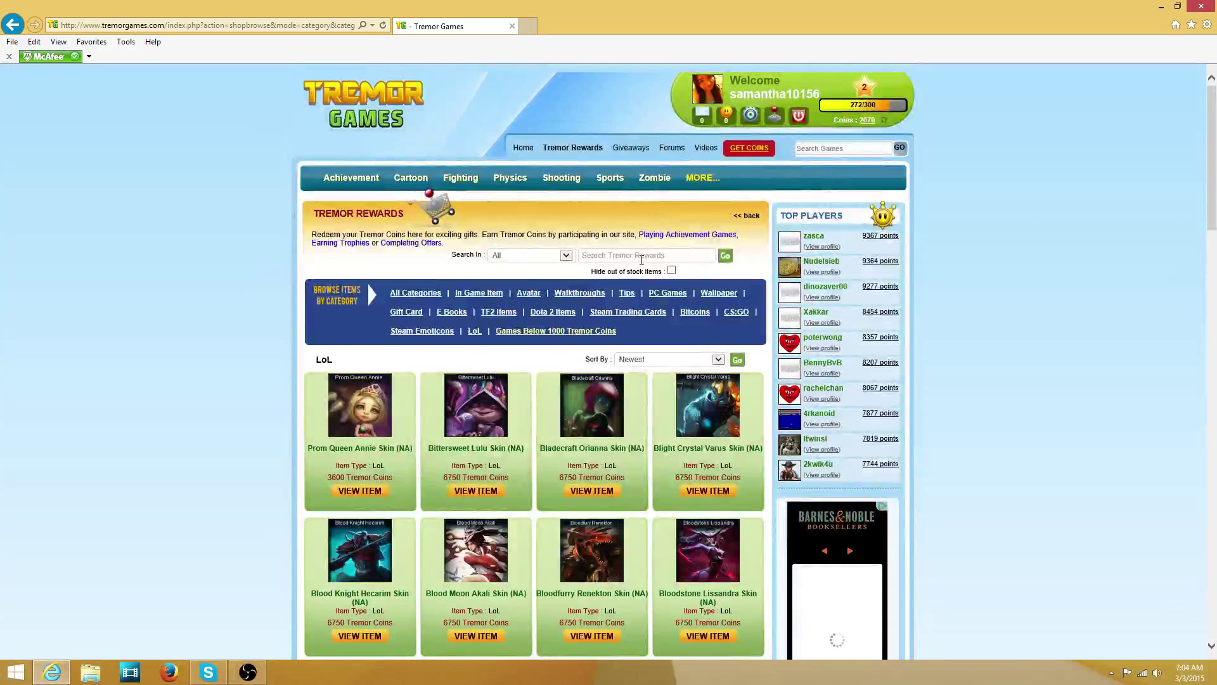
- Show the Walkthroughs category with its four 50–100 coin items
click(590, 294)
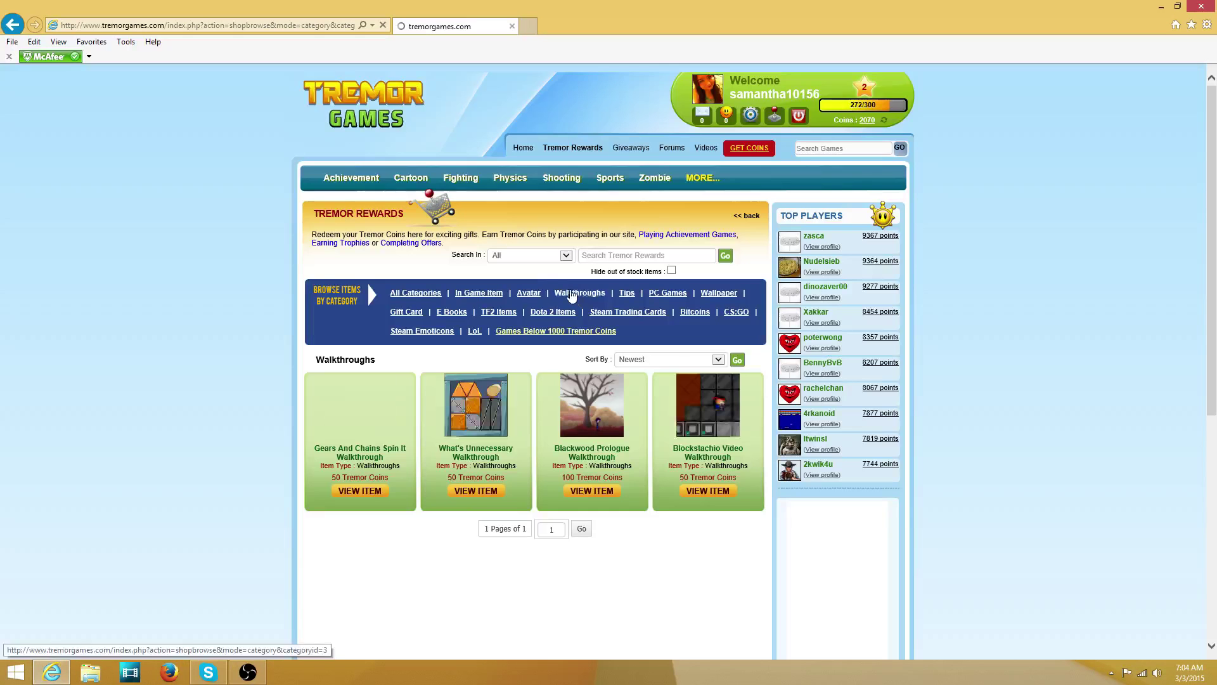
right_click(708, 408)
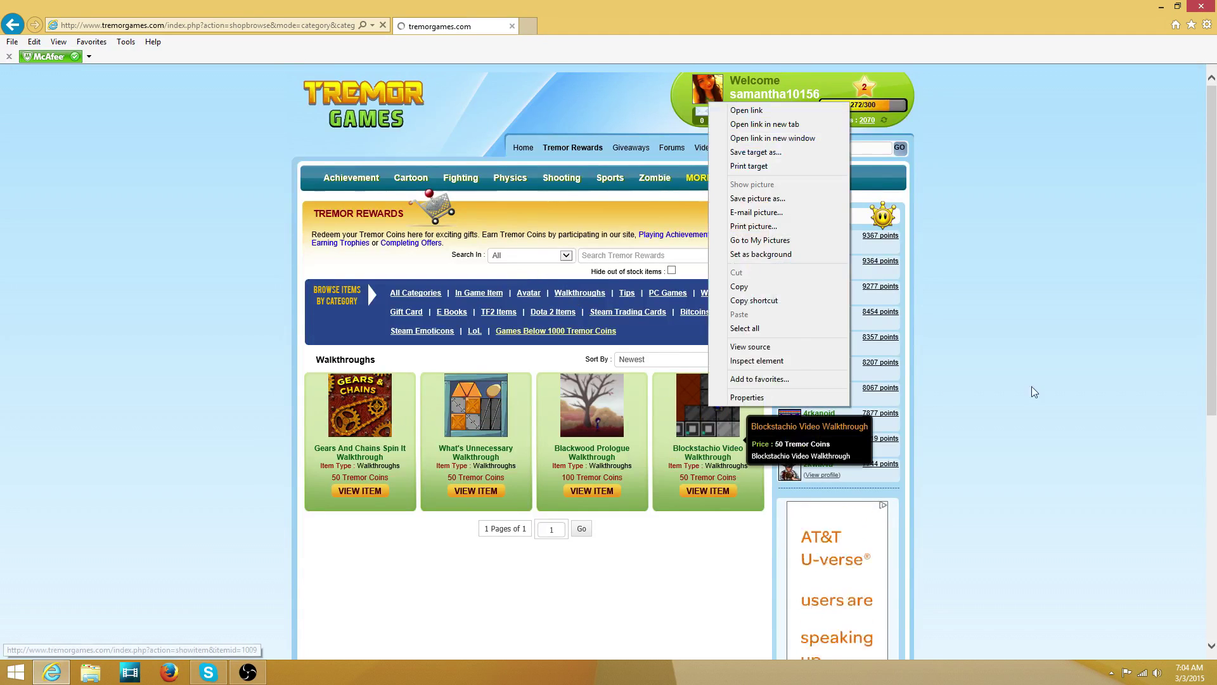
click(1041, 392)
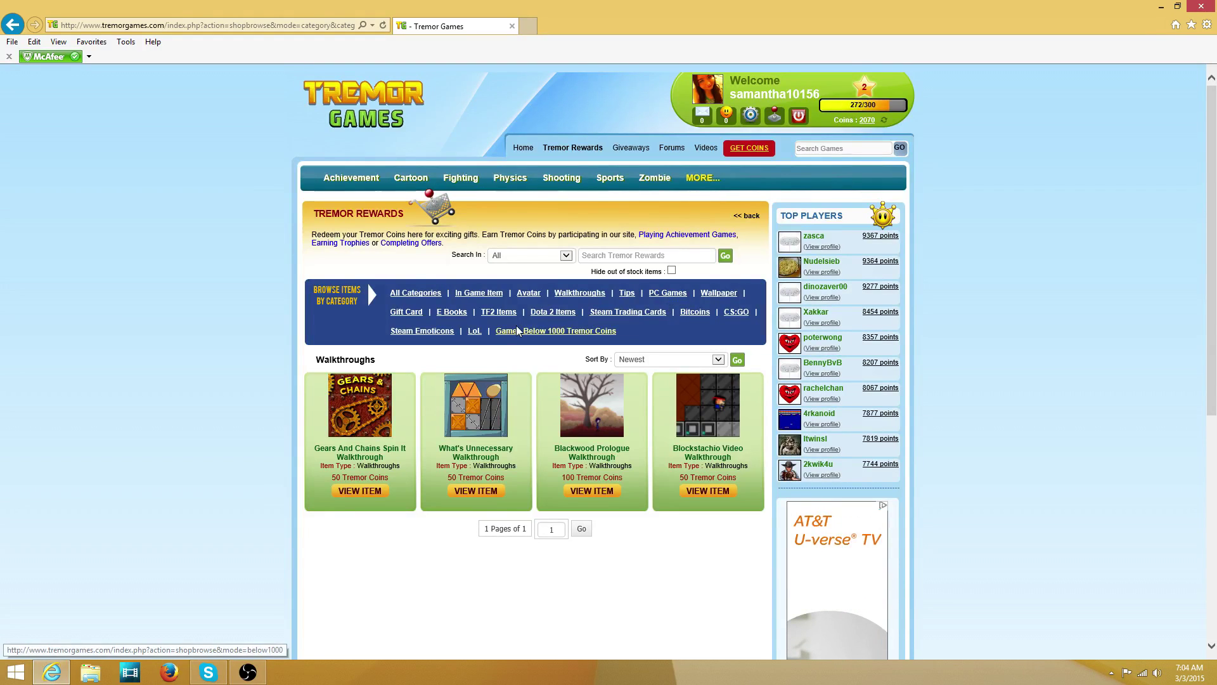
- Open the Games Below 1000 Tremor Coins list and page through to page 3 of 29
click(555, 330)
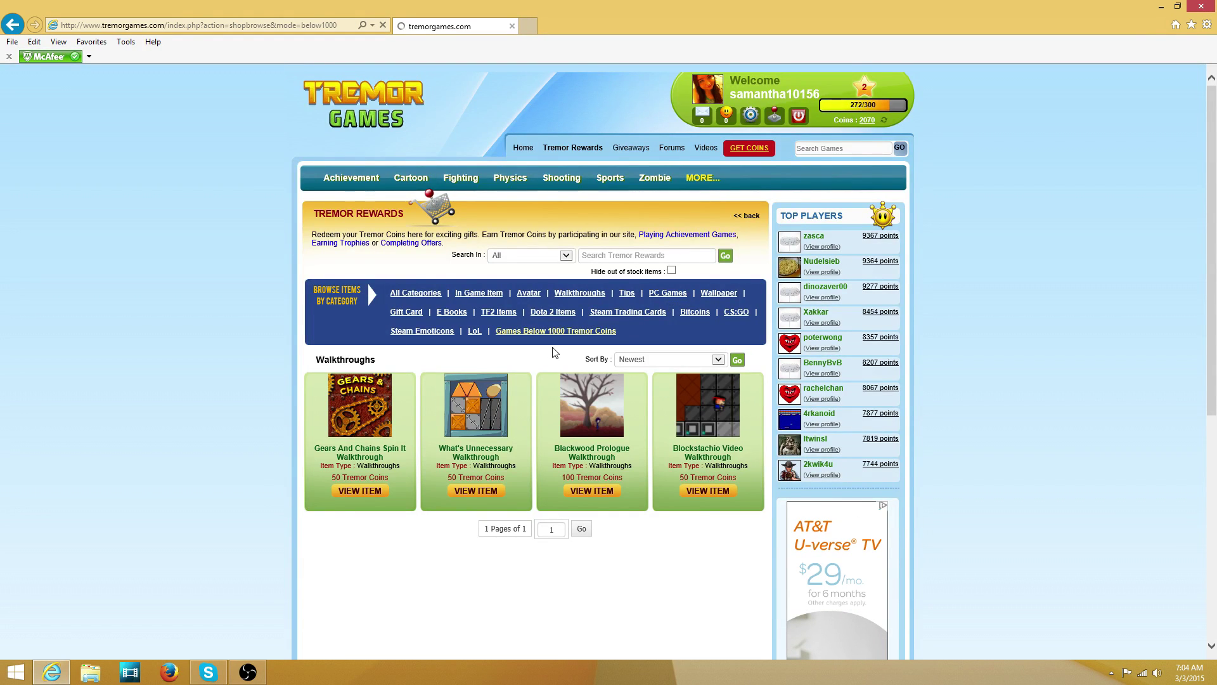
scroll(521, 384, down, 5)
scroll(520, 384, down, 5)
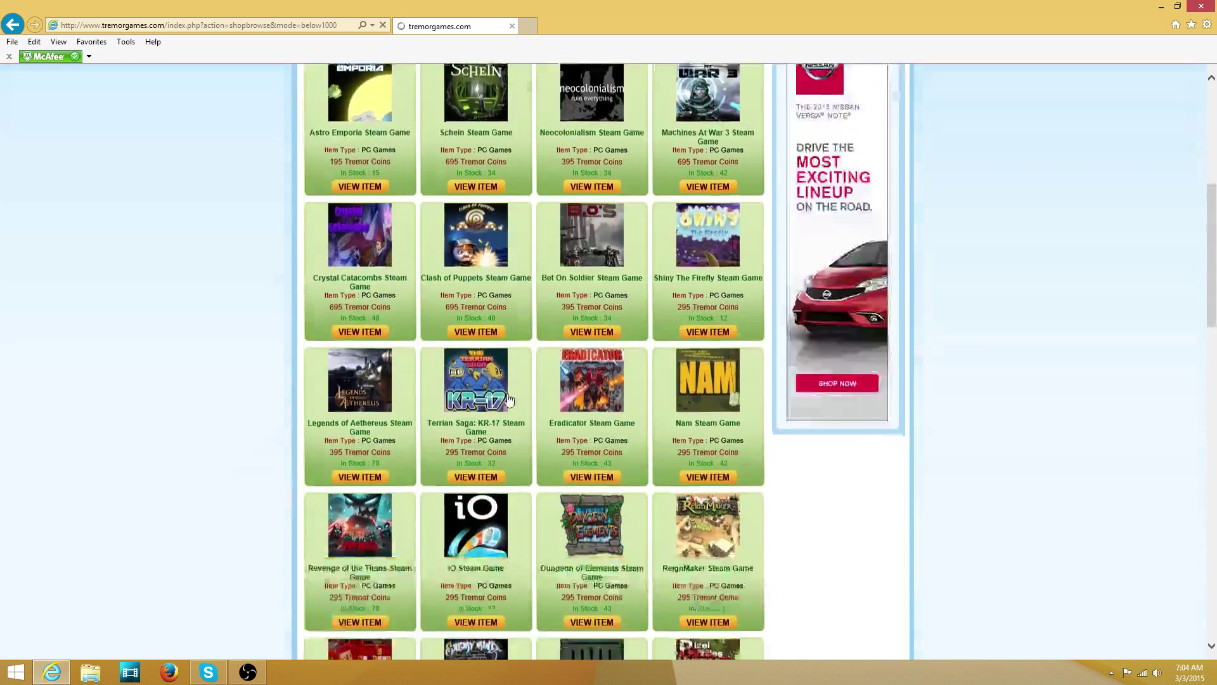
scroll(513, 391, down, 5)
scroll(507, 404, down, 2)
scroll(970, 381, down, 2)
scroll(951, 485, down, 3)
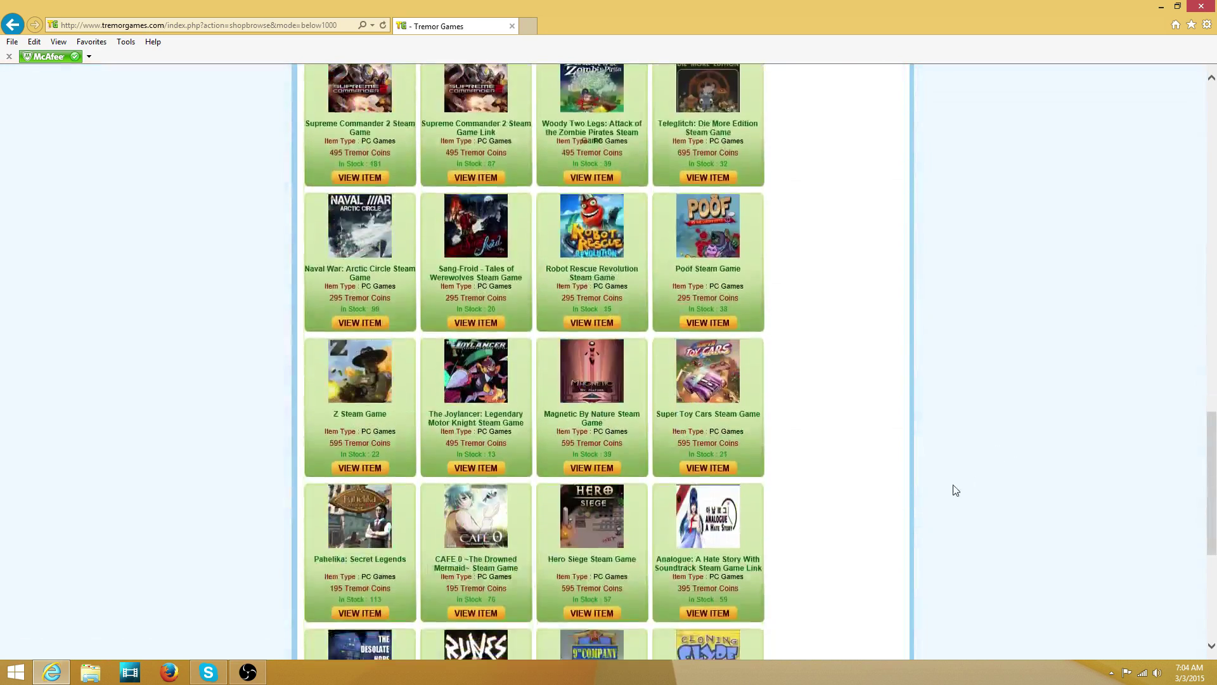
scroll(946, 492, down, 1)
scroll(947, 491, down, 4)
scroll(947, 491, down, 4)
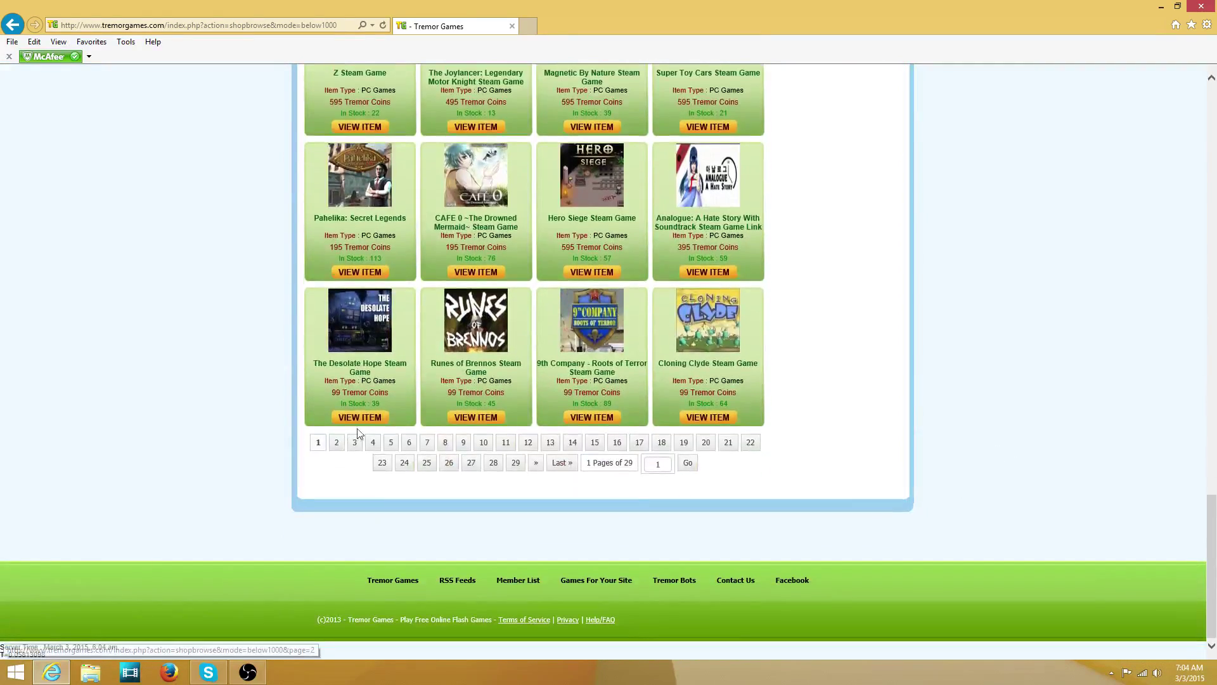
click(339, 444)
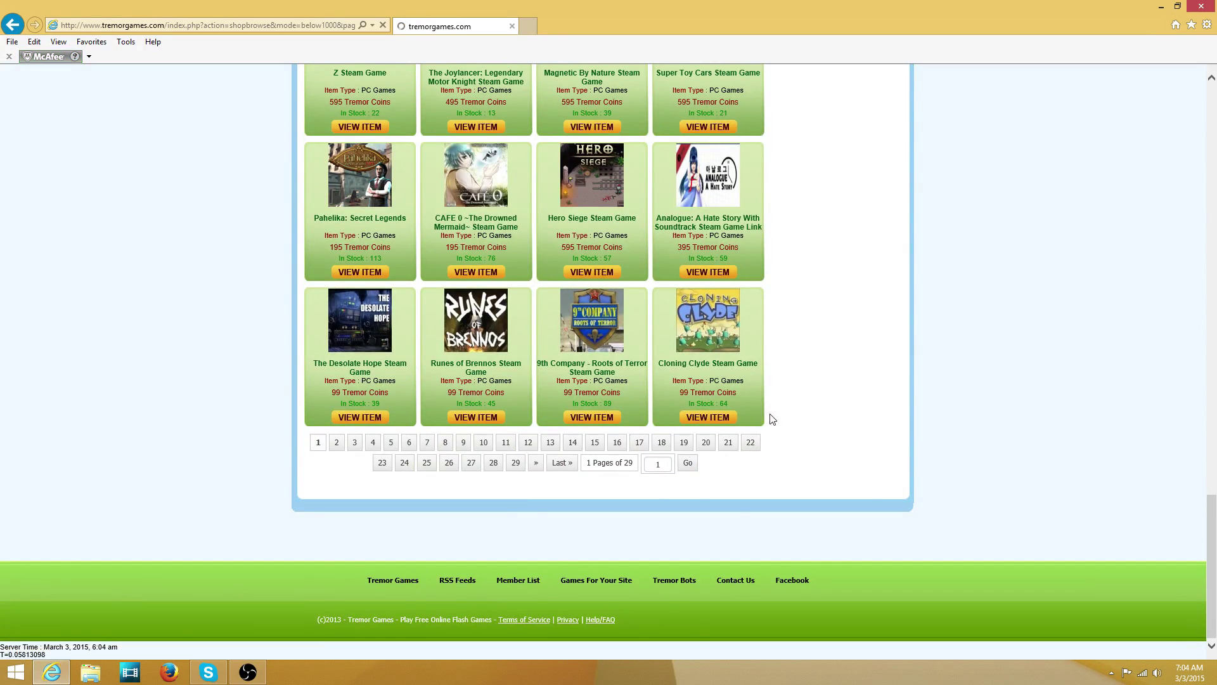
scroll(837, 363, down, 3)
scroll(836, 363, down, 3)
scroll(835, 366, down, 2)
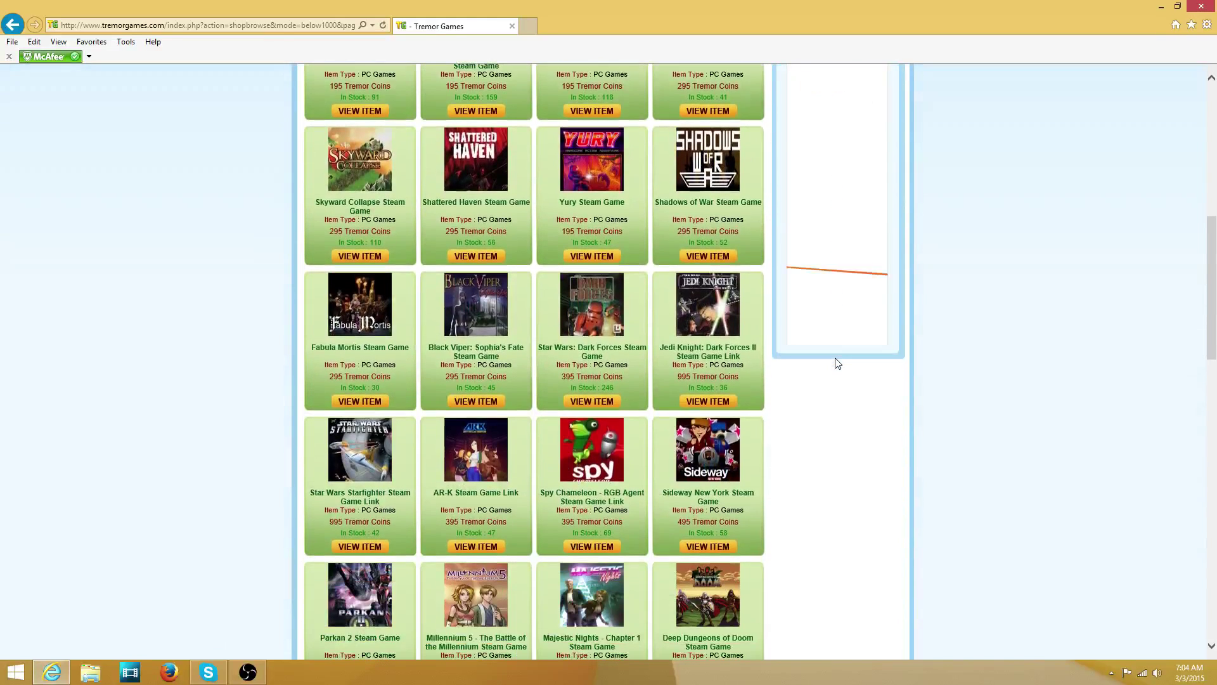
scroll(834, 369, down, 2)
scroll(832, 371, down, 1)
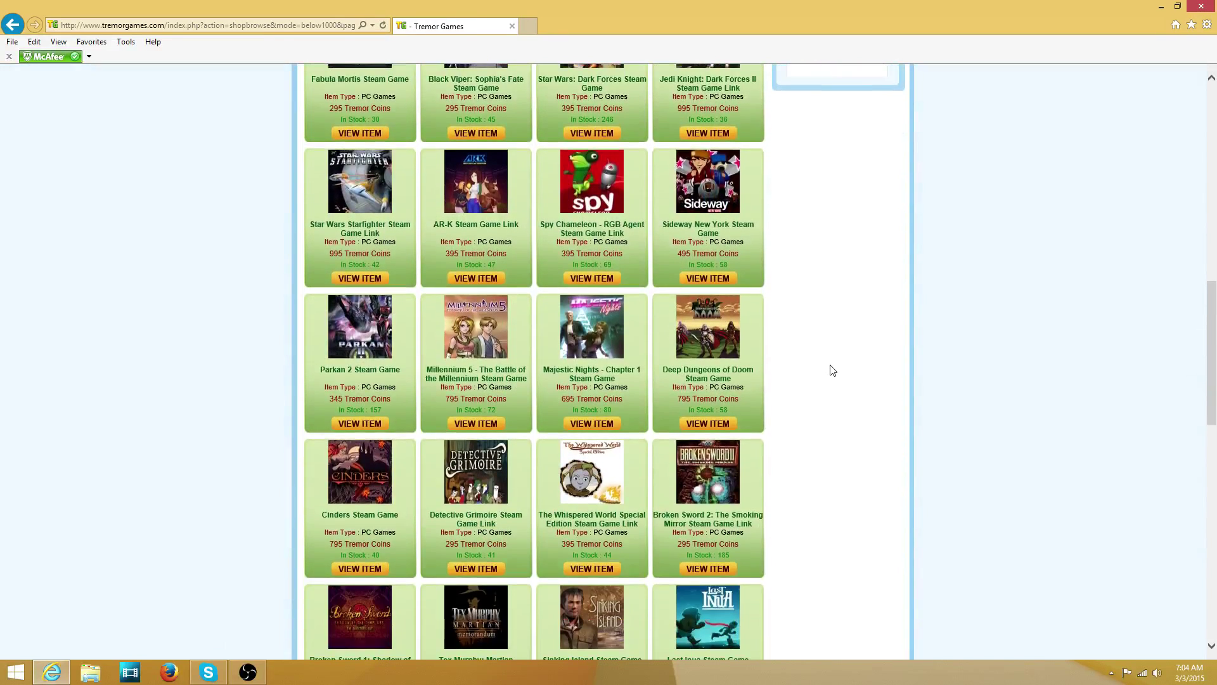
scroll(833, 370, down, 1)
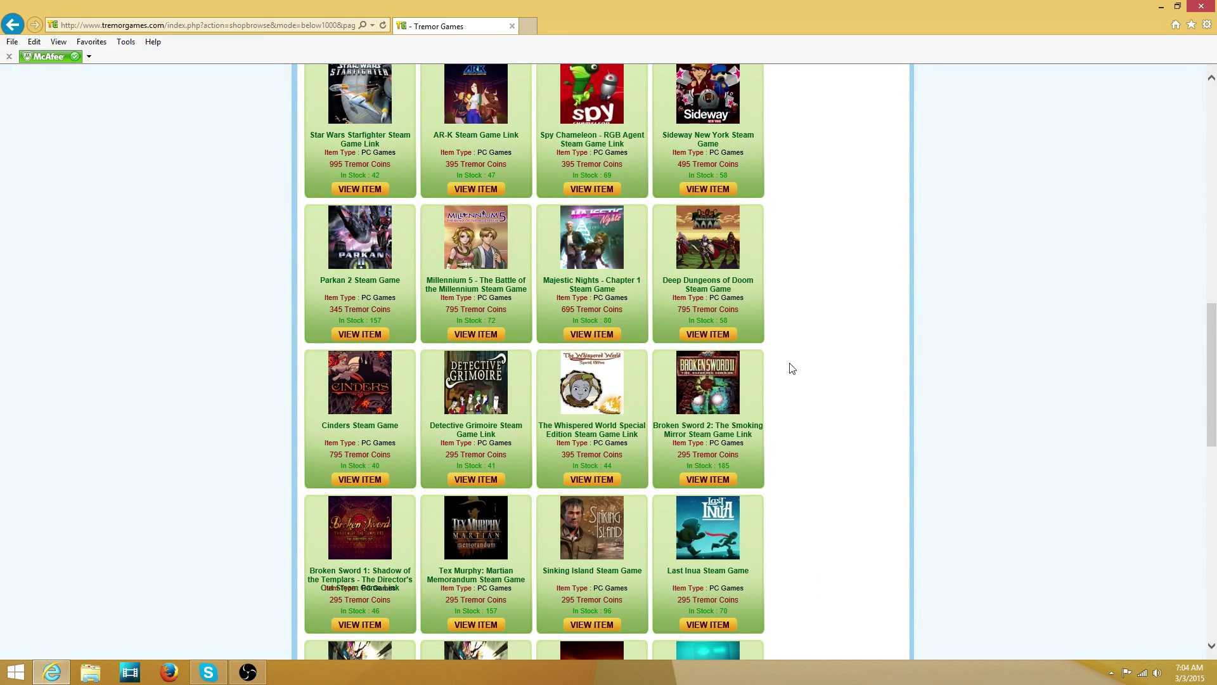
scroll(792, 368, down, 1)
scroll(788, 361, down, 1)
scroll(784, 357, down, 1)
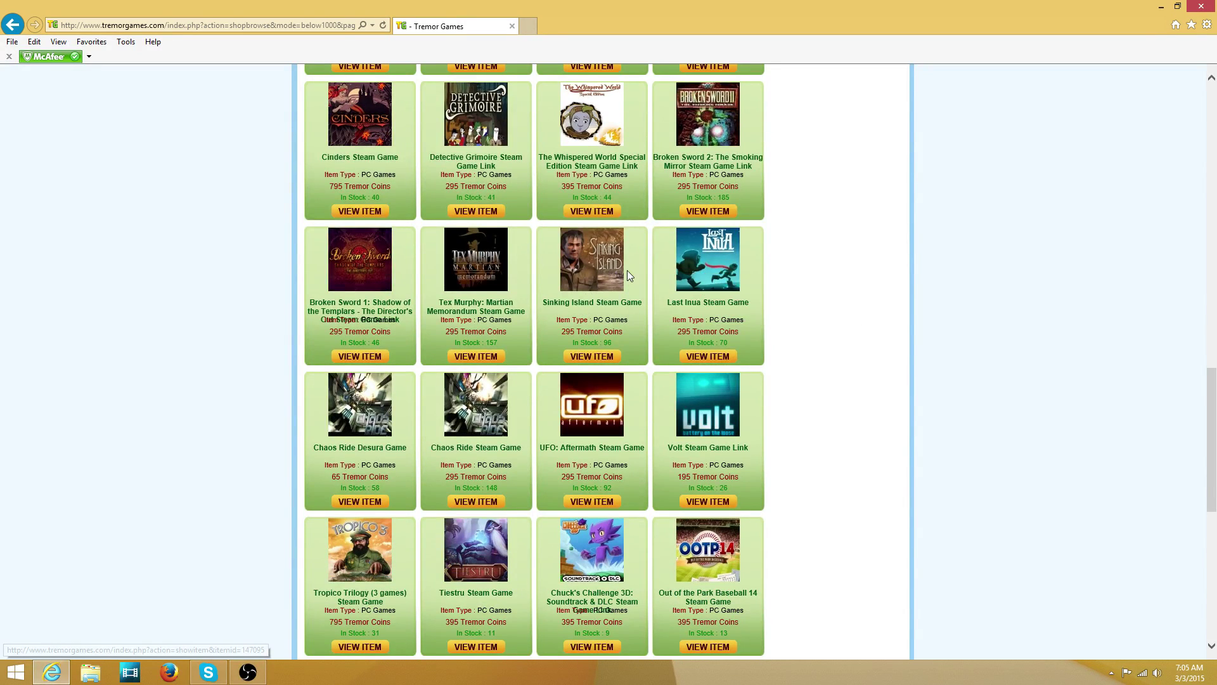
scroll(627, 271, down, 2)
scroll(666, 276, down, 3)
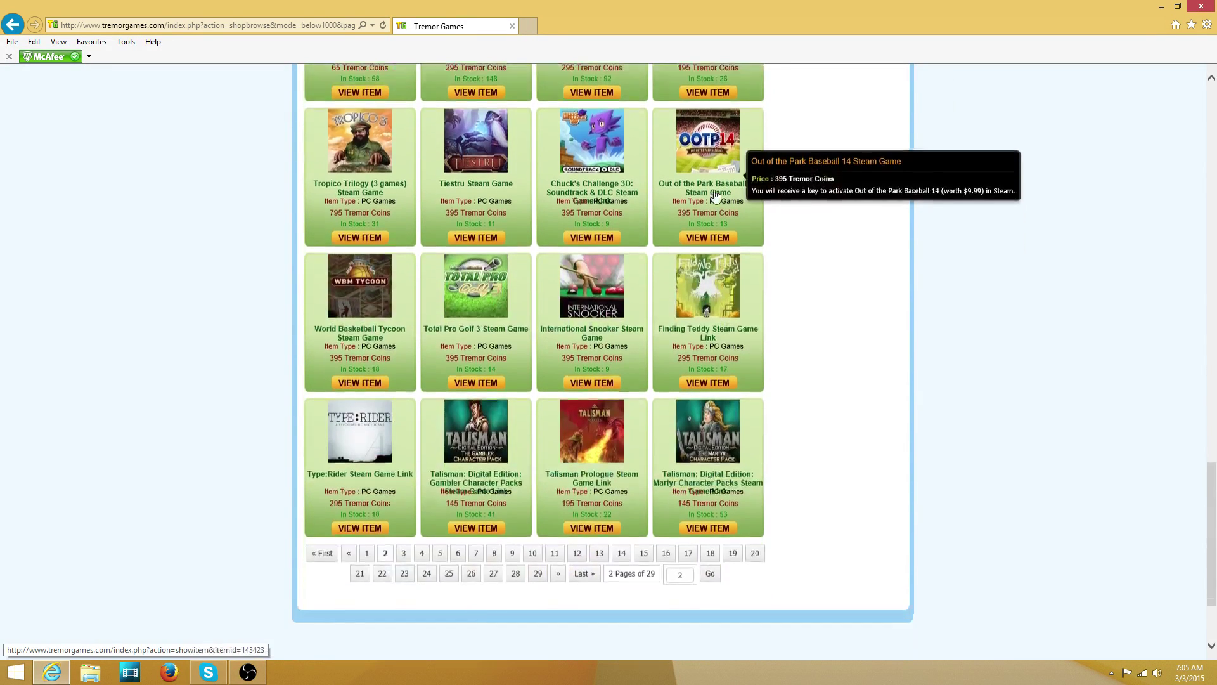
scroll(808, 286, down, 3)
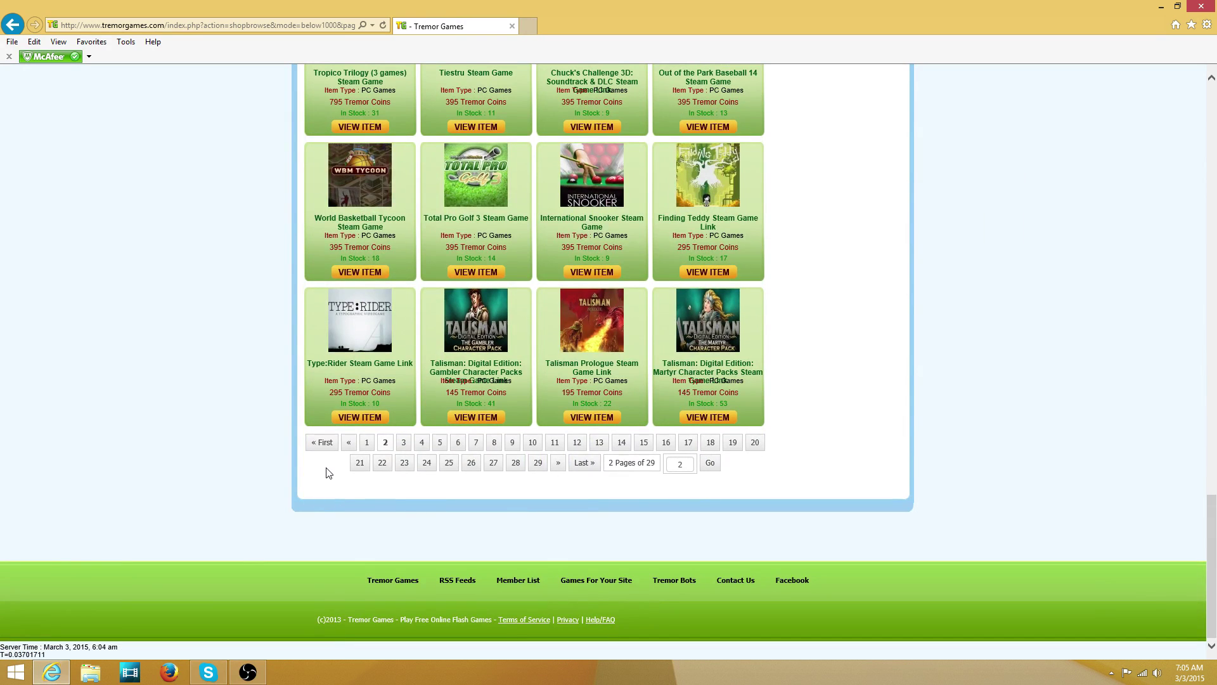
click(402, 443)
scroll(393, 433, down, 2)
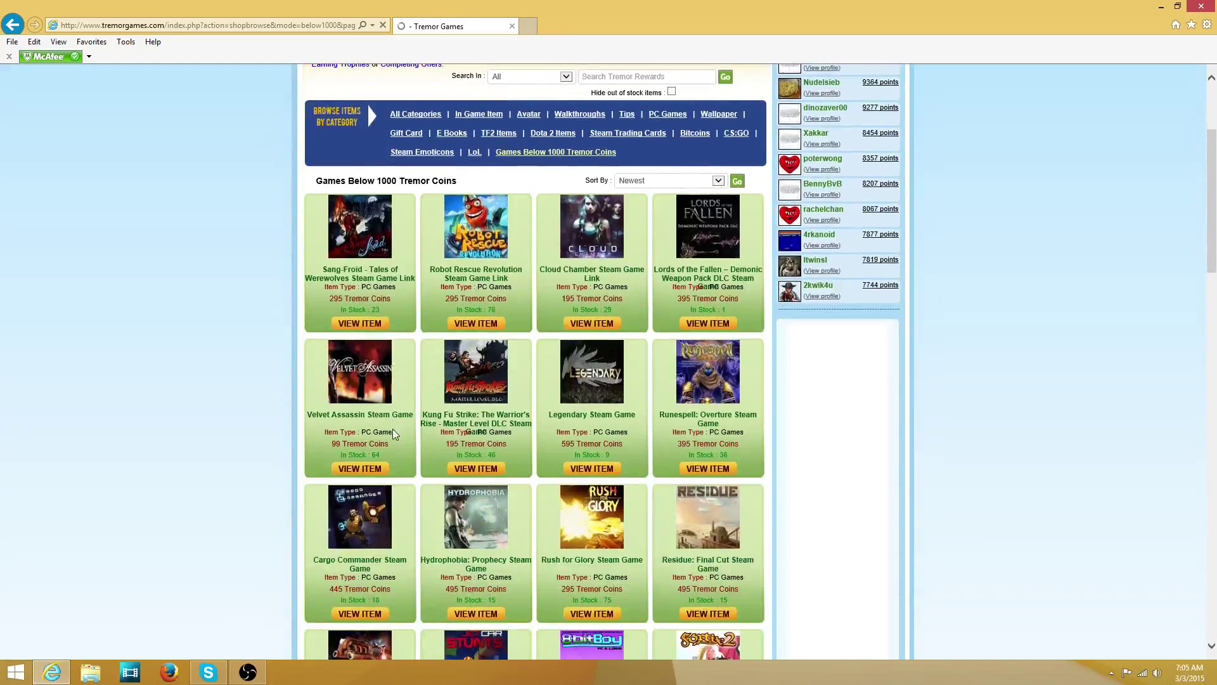
scroll(376, 440, down, 4)
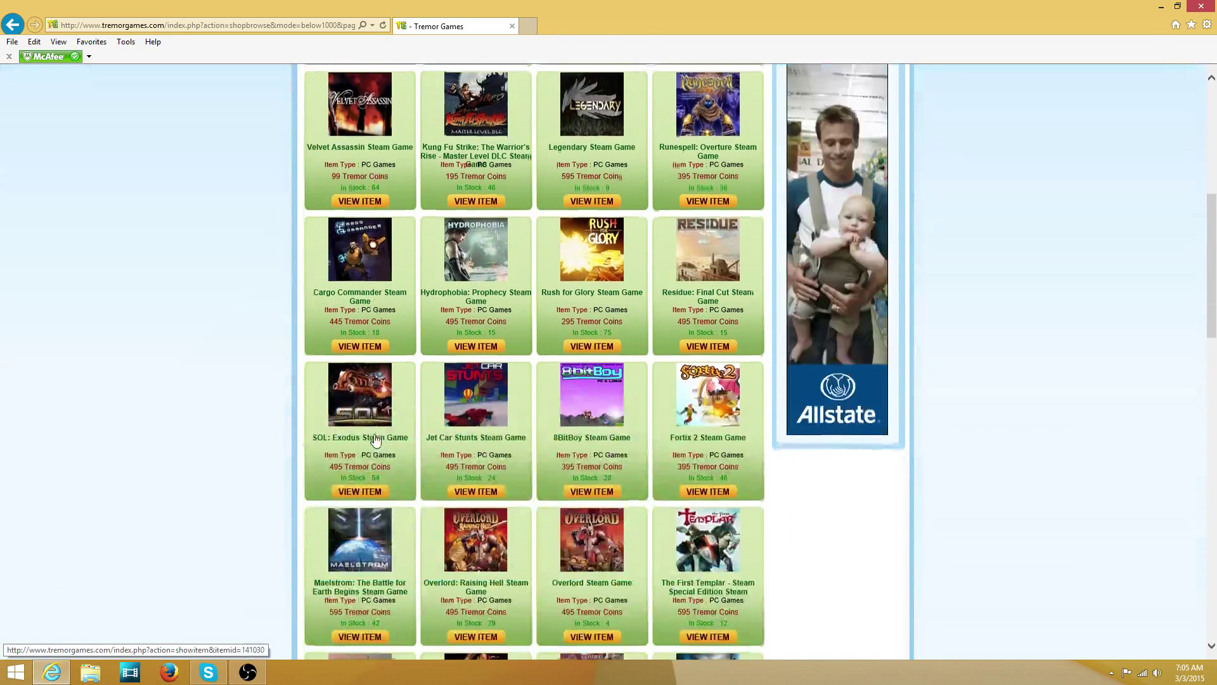
scroll(365, 445, down, 2)
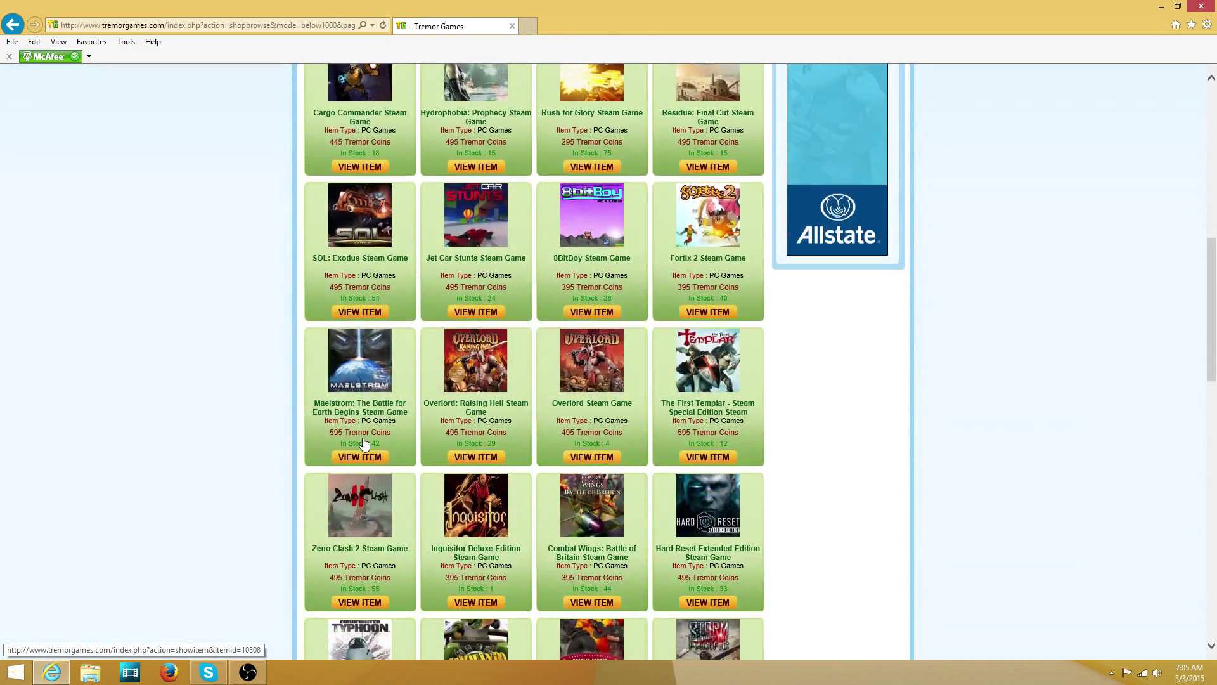
scroll(364, 445, down, 4)
scroll(364, 445, down, 2)
right_click(363, 134)
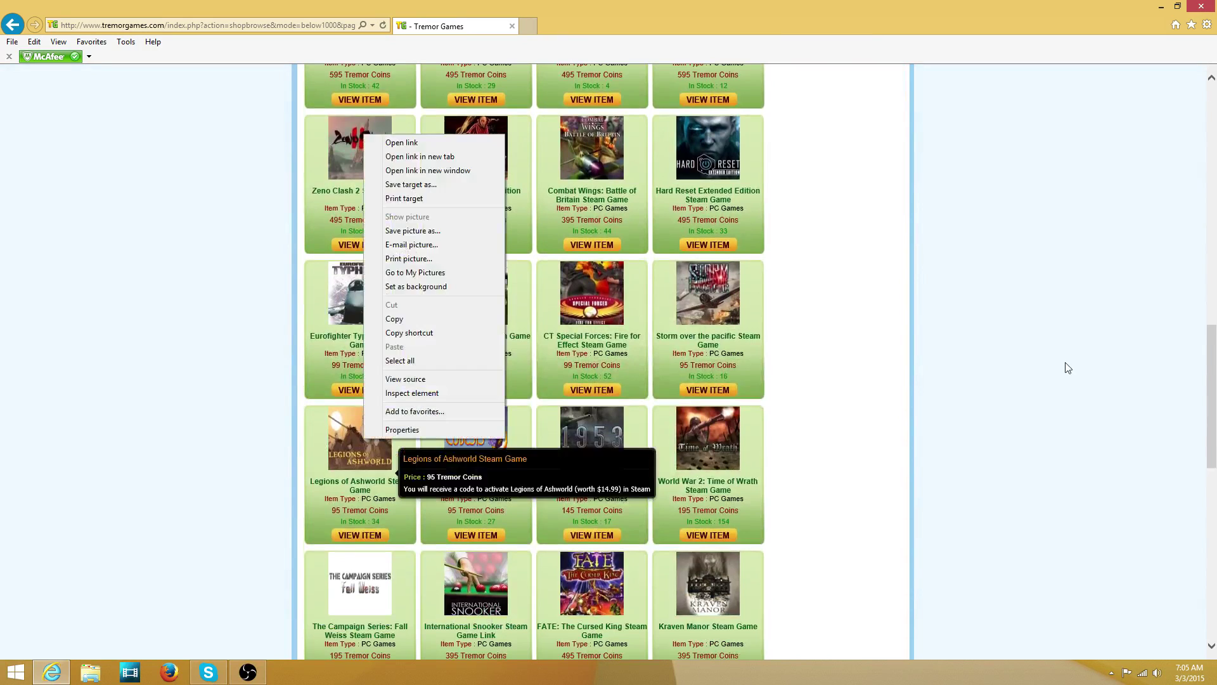
click(1012, 391)
right_click(1011, 393)
click(880, 385)
scroll(877, 386, down, 3)
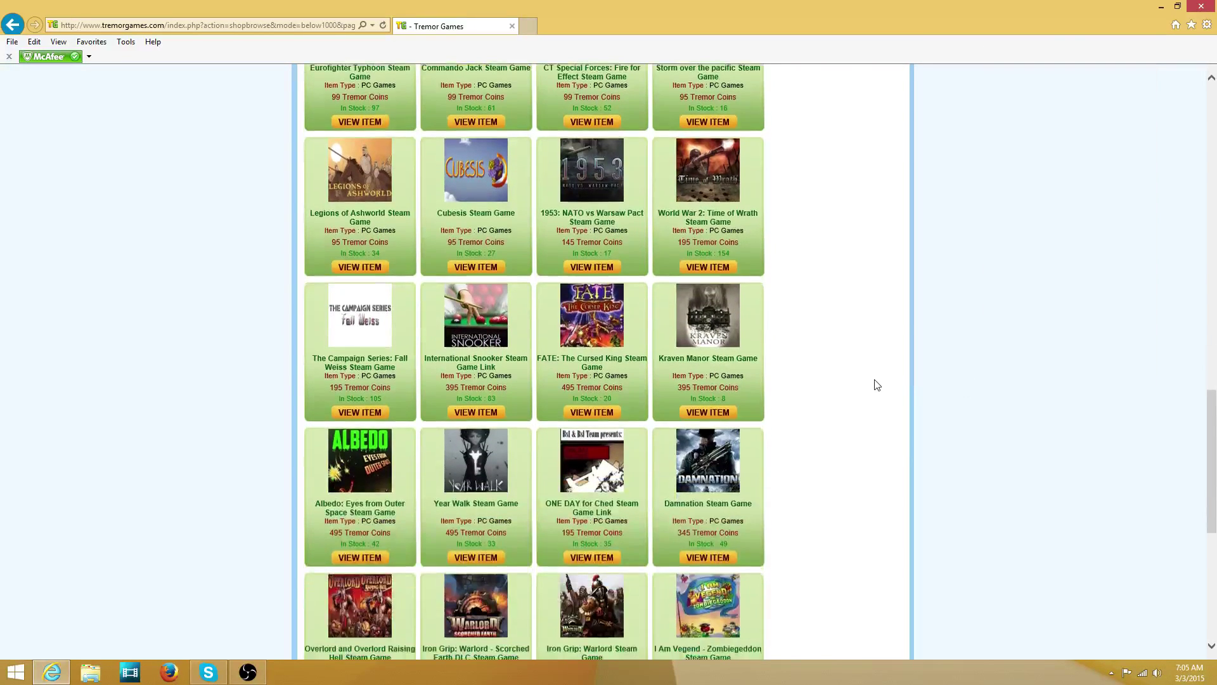
scroll(874, 385, down, 3)
scroll(875, 384, down, 3)
scroll(876, 384, down, 3)
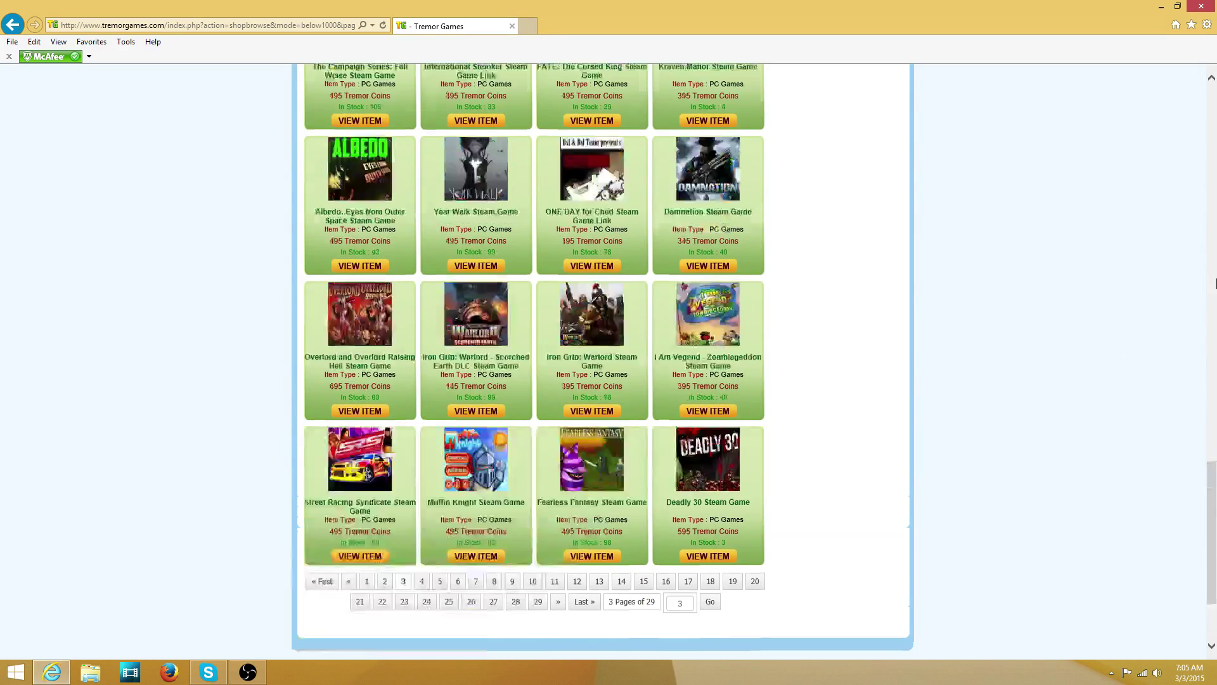
drag(1211, 505, 1212, 85)
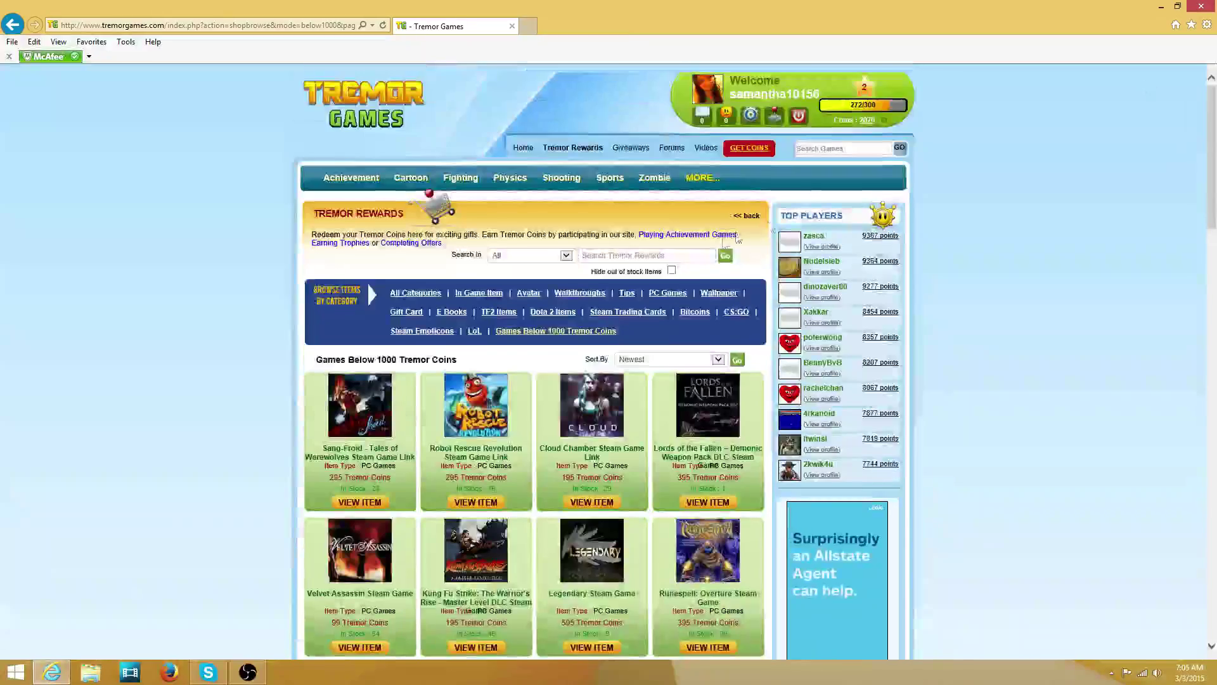
- Search Tremor Rewards for 'santa', trimming the typed term before running the search
click(665, 256)
text(santas r)
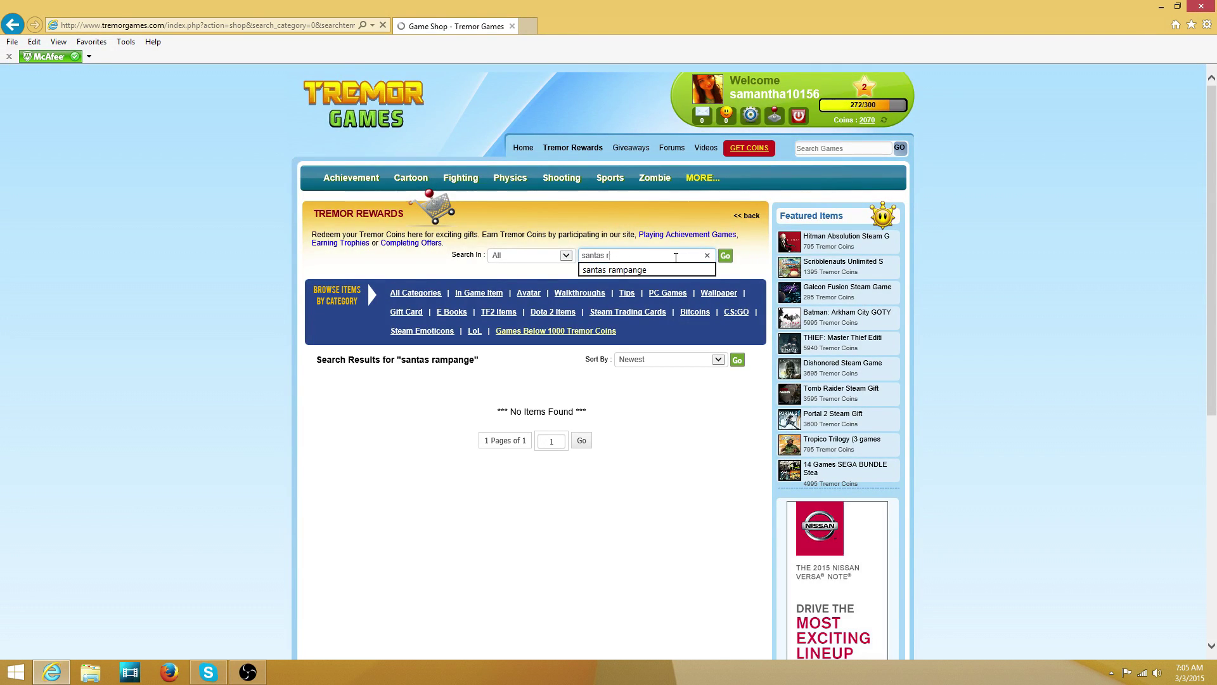
key(BackSpace)
key(BackSpace)
key(BackSpace)
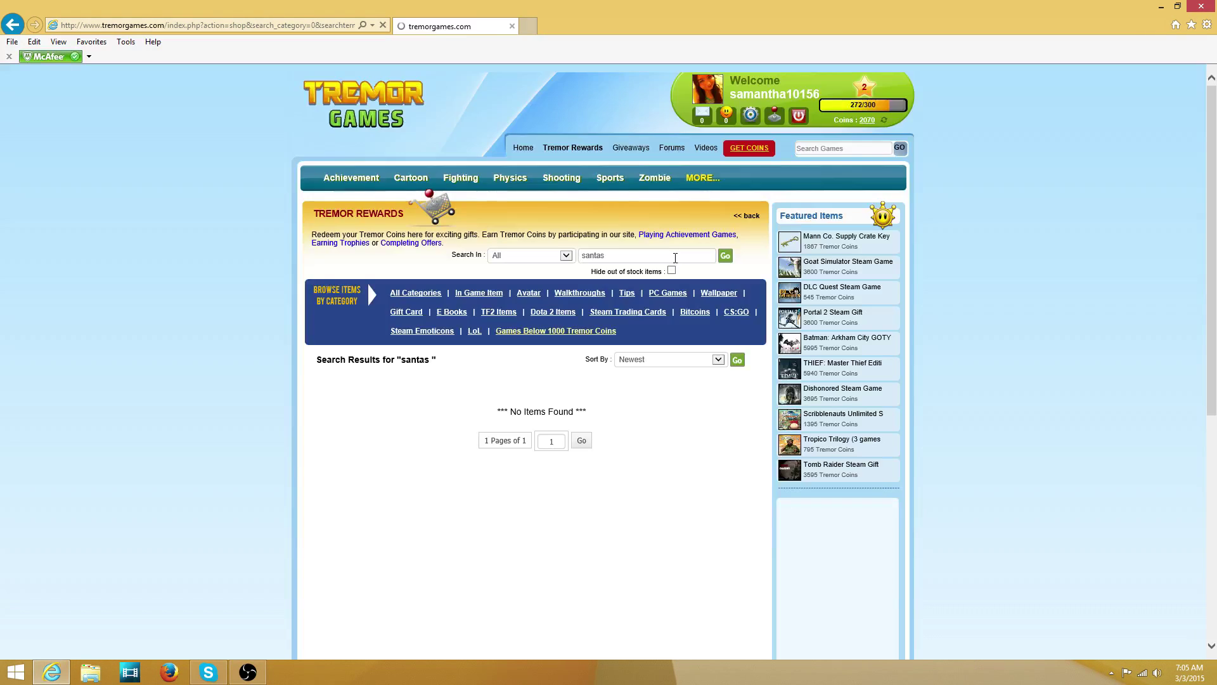
click(673, 256)
key(BackSpace)
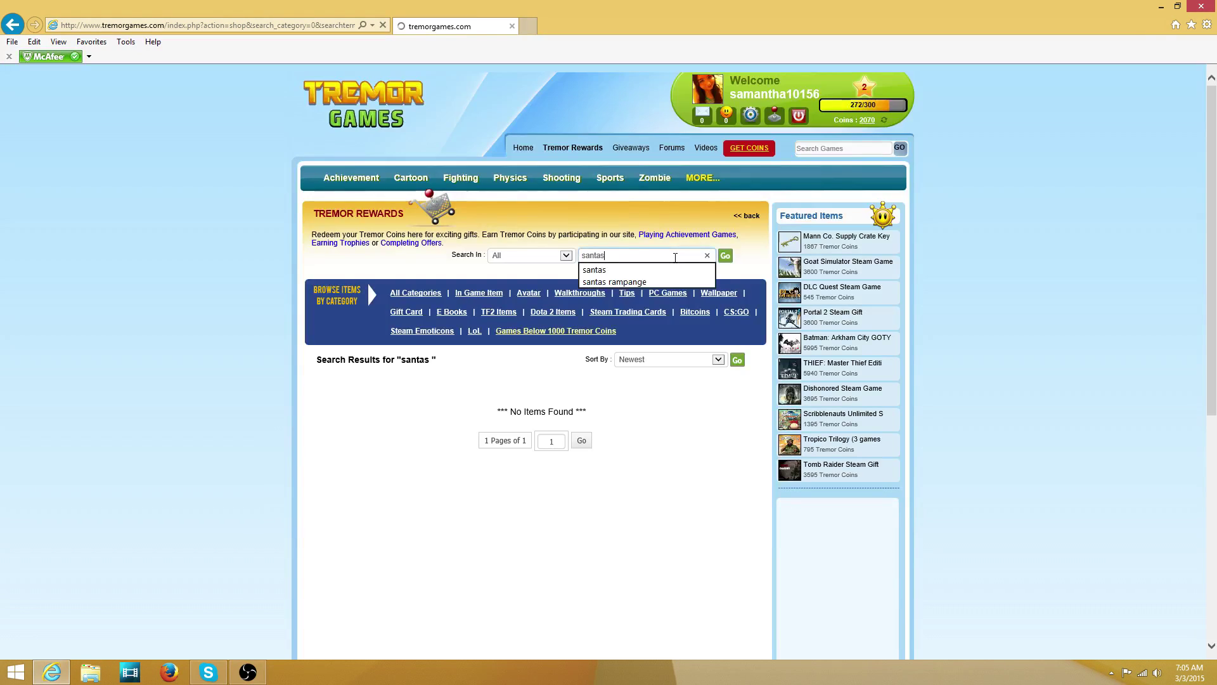
key(Return)
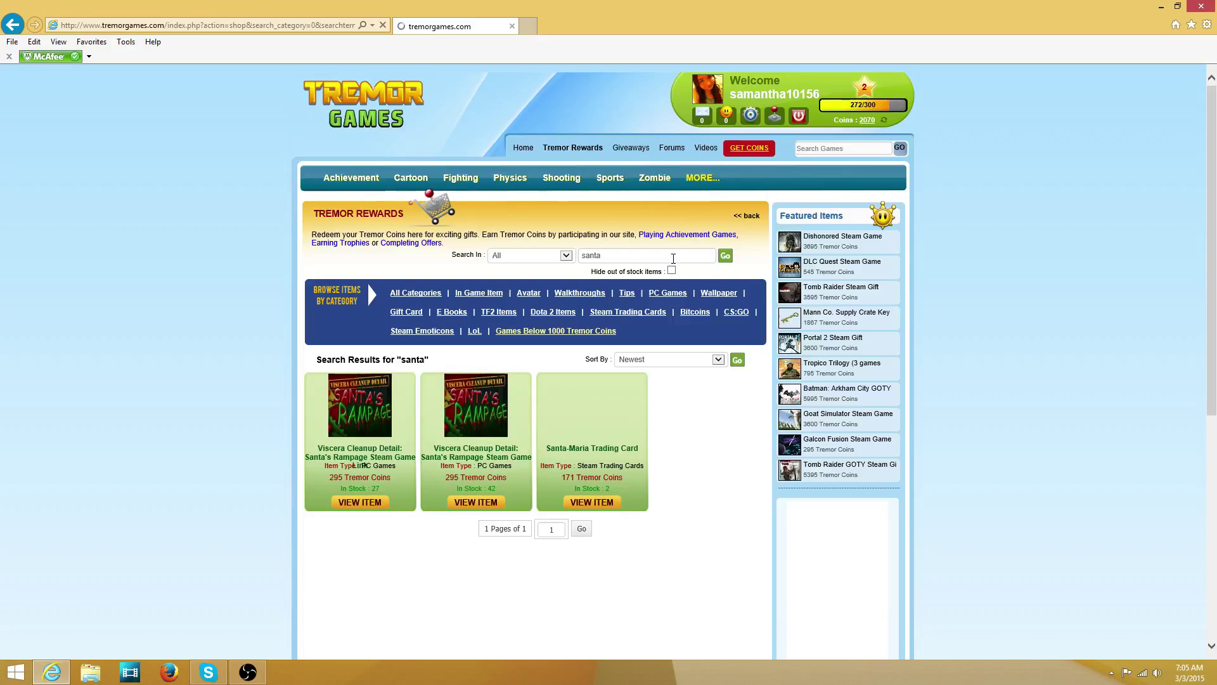
scroll(386, 285, down, 2)
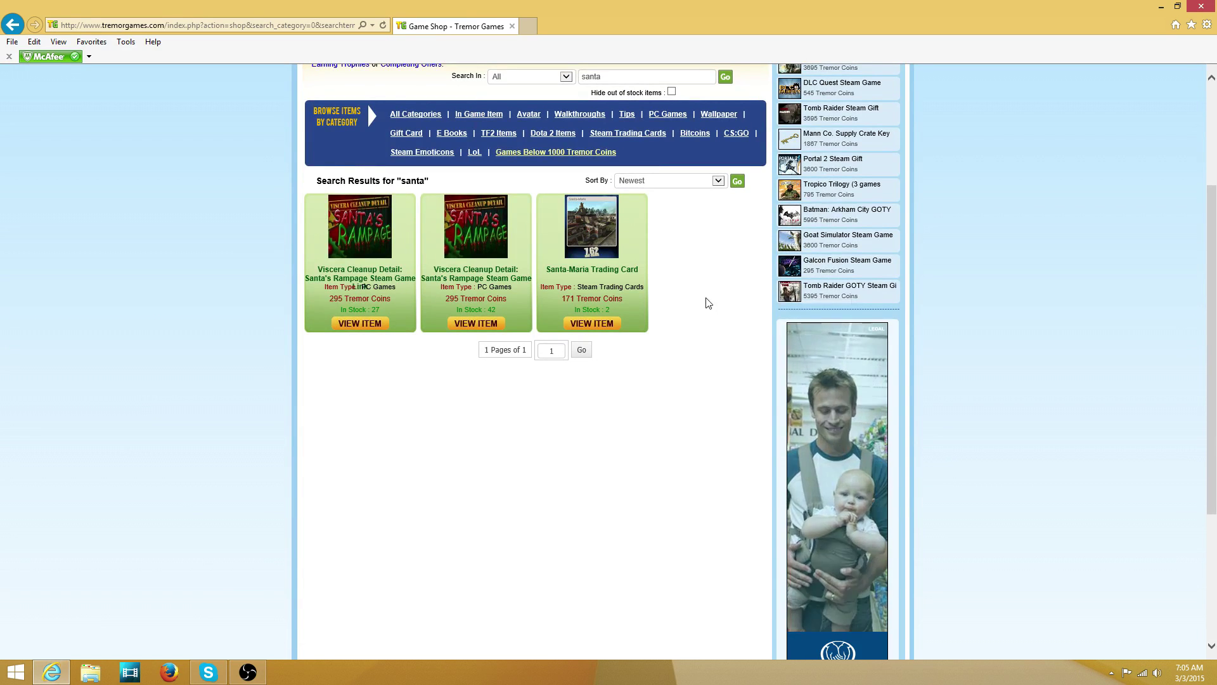
right_click(685, 297)
click(284, 413)
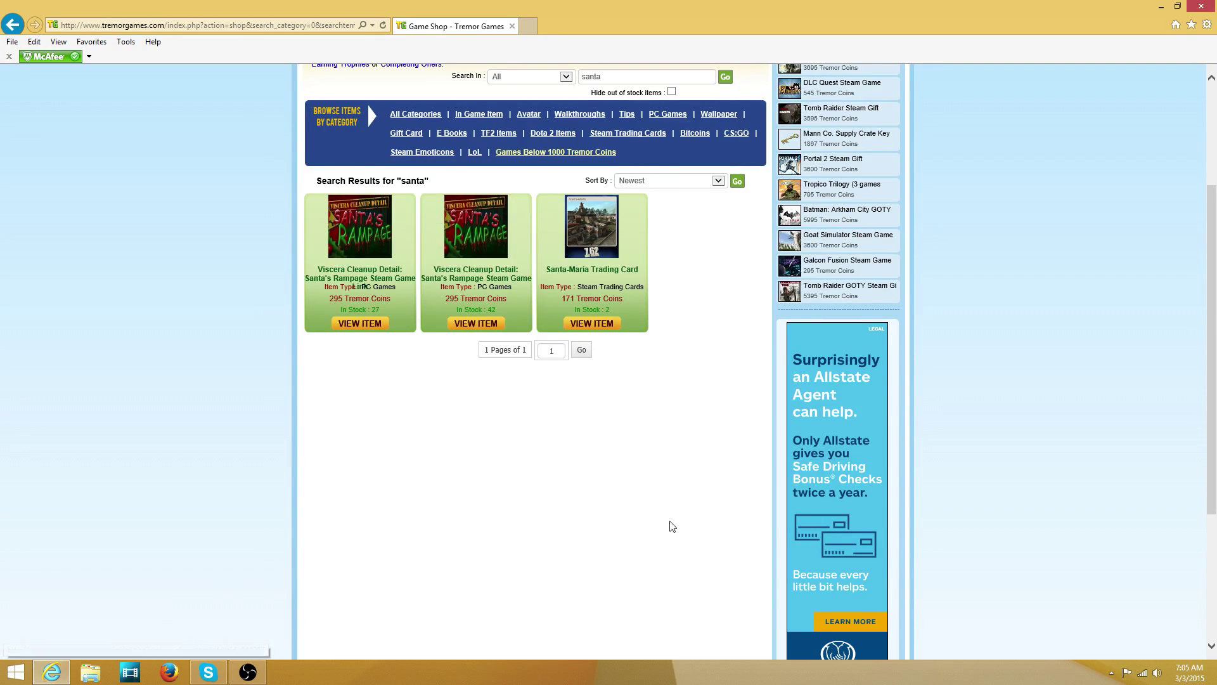
scroll(669, 526, up, 3)
scroll(647, 514, down, 3)
scroll(628, 494, up, 3)
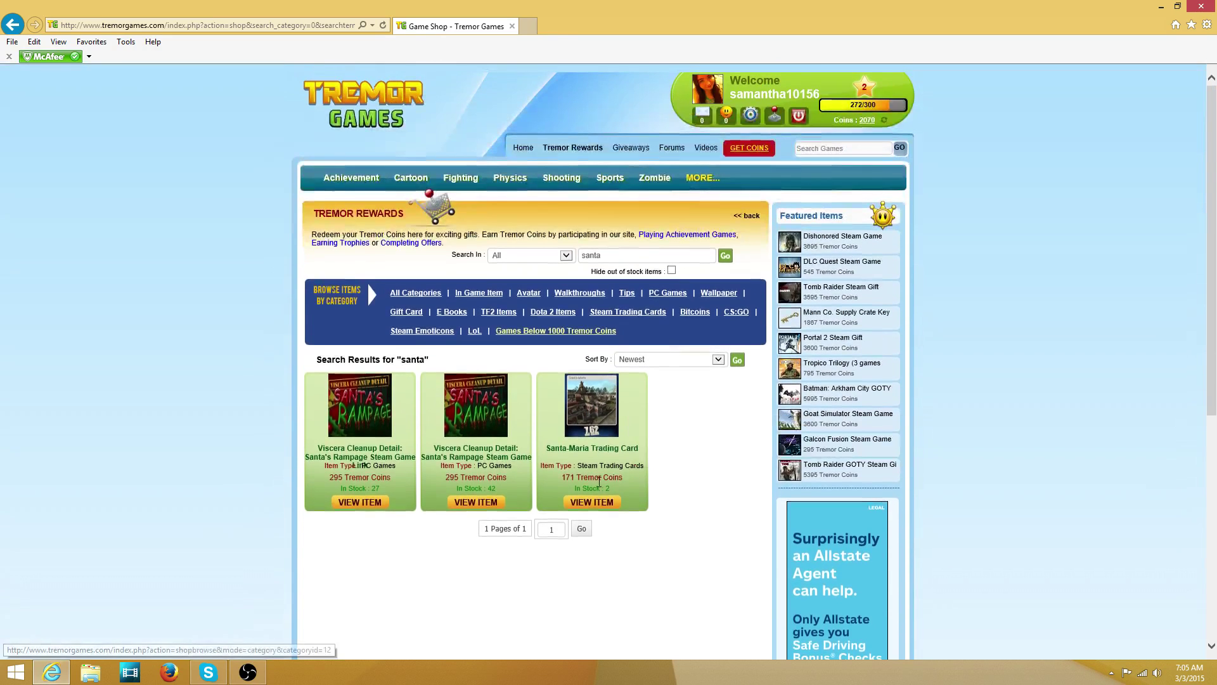